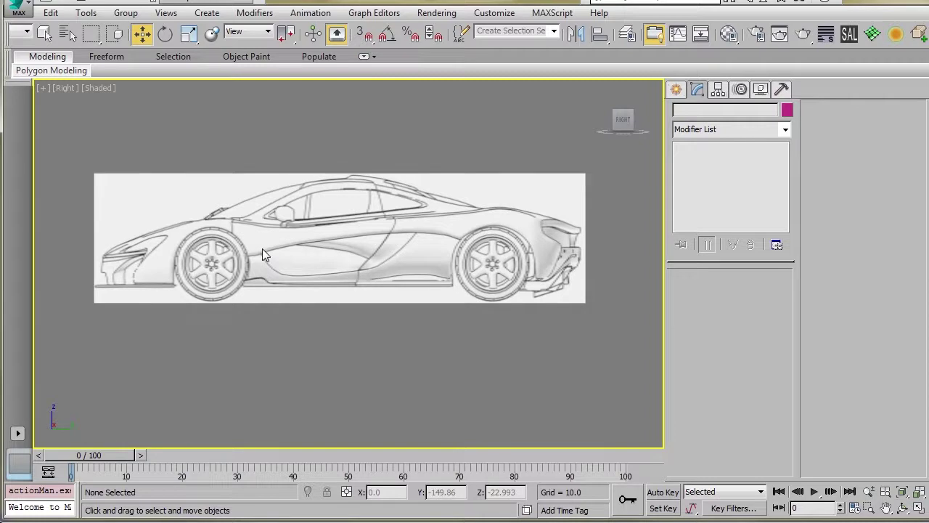
{"action": "middle_click_drag", "start_coordinate": [276, 234], "coordinate": [286, 251]}
{"action": "middle_click_drag", "start_coordinate": [389, 256], "coordinate": [361, 259]}
{"action": "scroll", "coordinate": [352, 263], "scroll_direction": "up", "scroll_amount": 3}
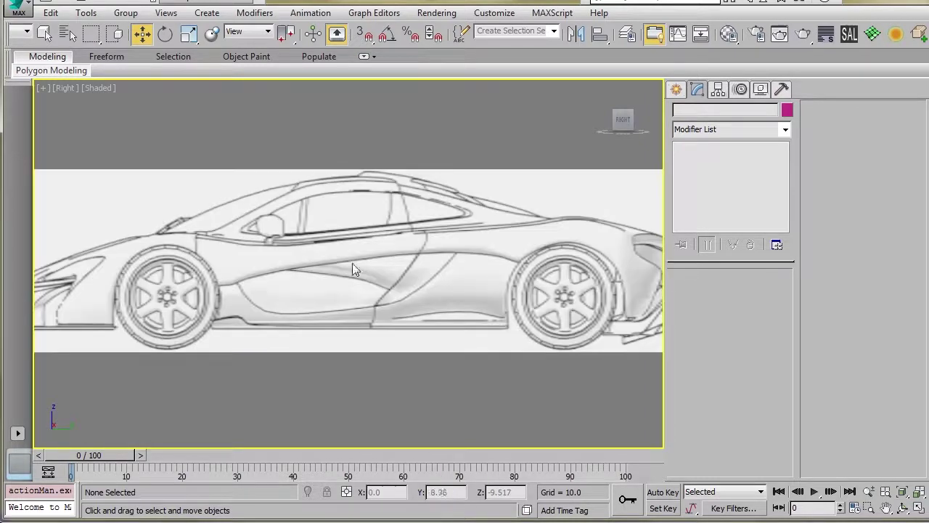
{"action": "scroll", "coordinate": [353, 274], "scroll_direction": "down", "scroll_amount": 3}
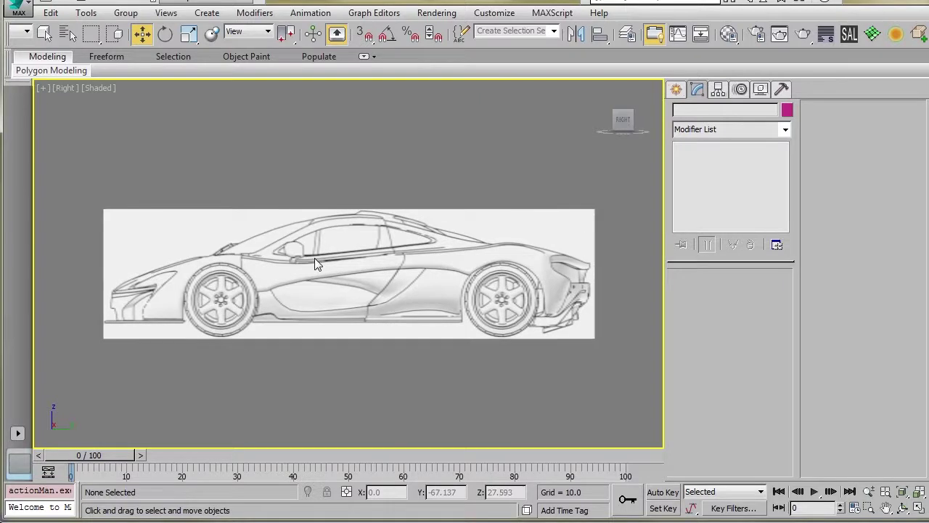
{"action": "mouse_move", "coordinate": [315, 258]}
{"action": "middle_mouse_down"}
{"action": "mouse_move", "coordinate": [344, 243]}
{"action": "mouse_move", "coordinate": [268, 263]}
{"action": "mouse_move", "coordinate": [312, 268]}
{"action": "middle_mouse_up"}
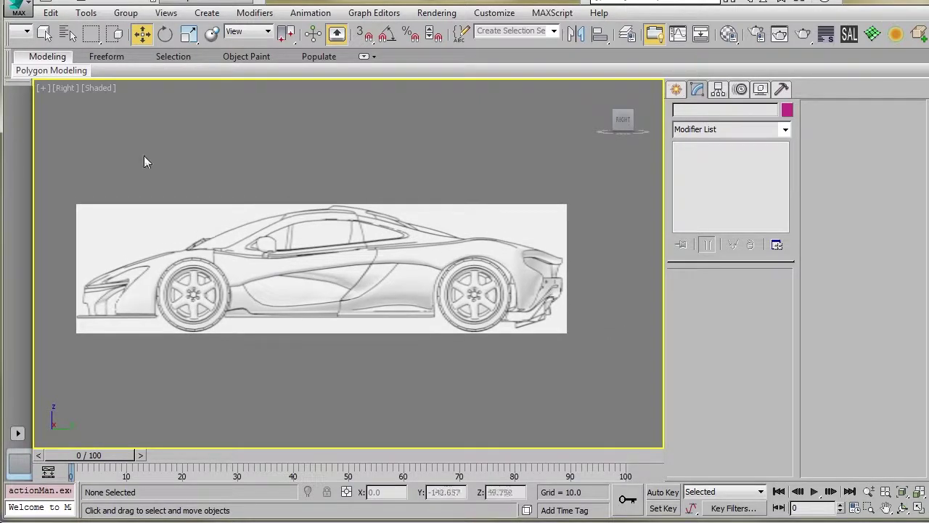
Turn off the frames-per-second statistic in the viewport configuration and show the polygon statistics in the viewport.
{"action": "left_click", "coordinate": [99, 89]}
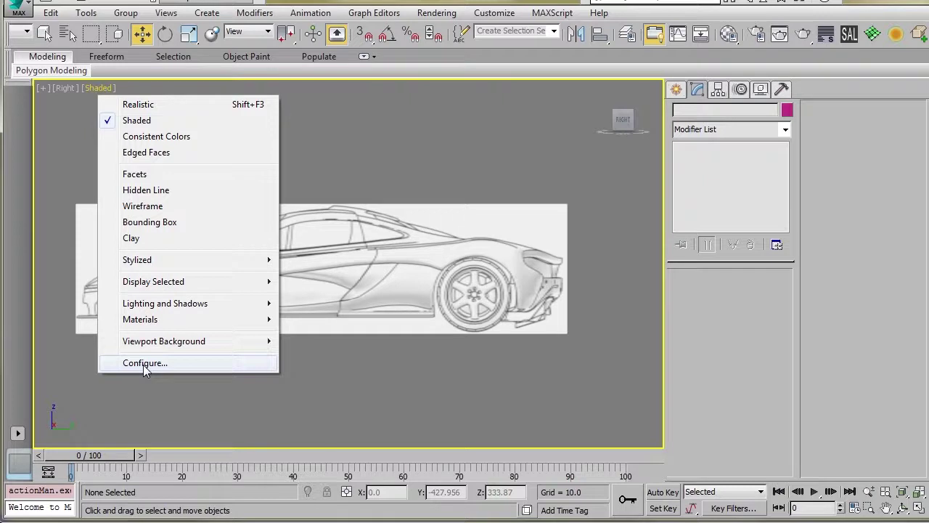
{"action": "left_click", "coordinate": [166, 363]}
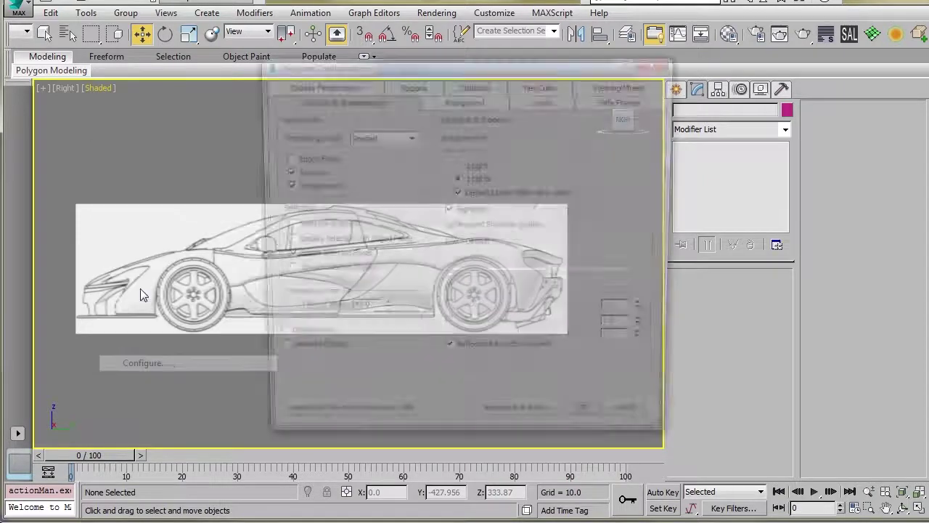
{"action": "left_click", "coordinate": [471, 85]}
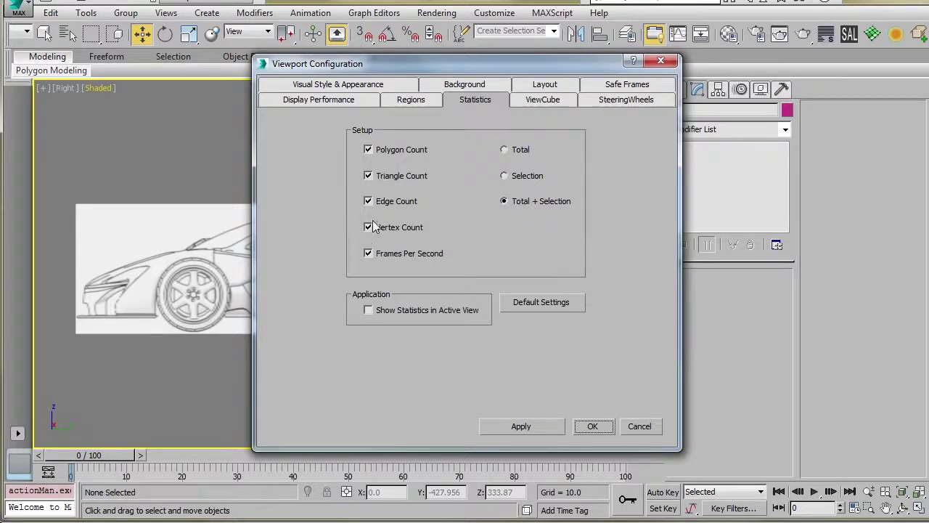
{"action": "left_click", "coordinate": [369, 253]}
{"action": "left_click", "coordinate": [593, 426]}
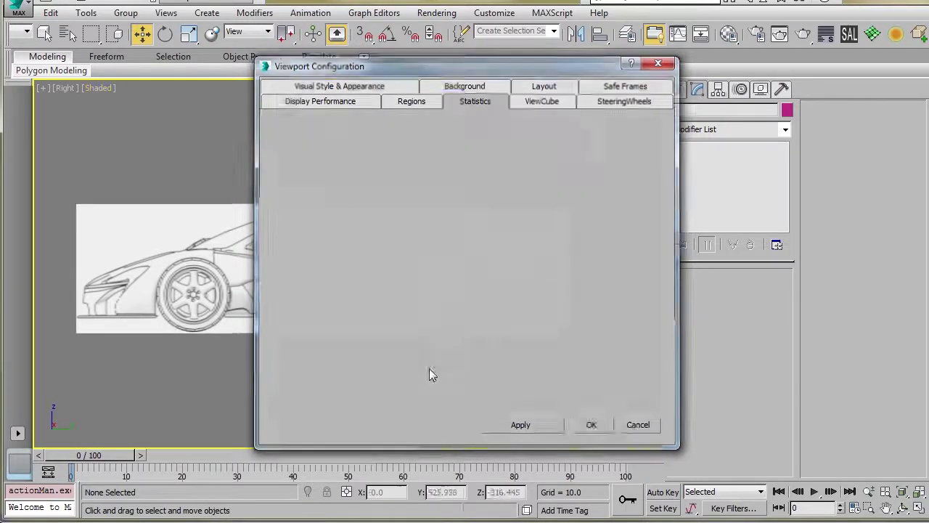
{"action": "key", "text": "7"}
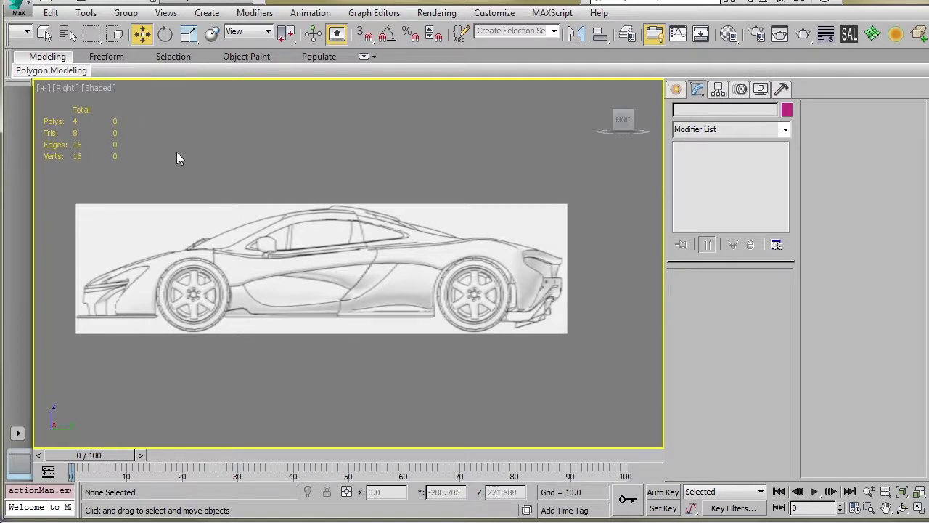
Widen the viewport by narrowing the command panel to a single column, keeping the right view of the blueprint.
{"action": "middle_click_drag", "start_coordinate": [265, 163], "coordinate": [343, 225], "text": "alt"}
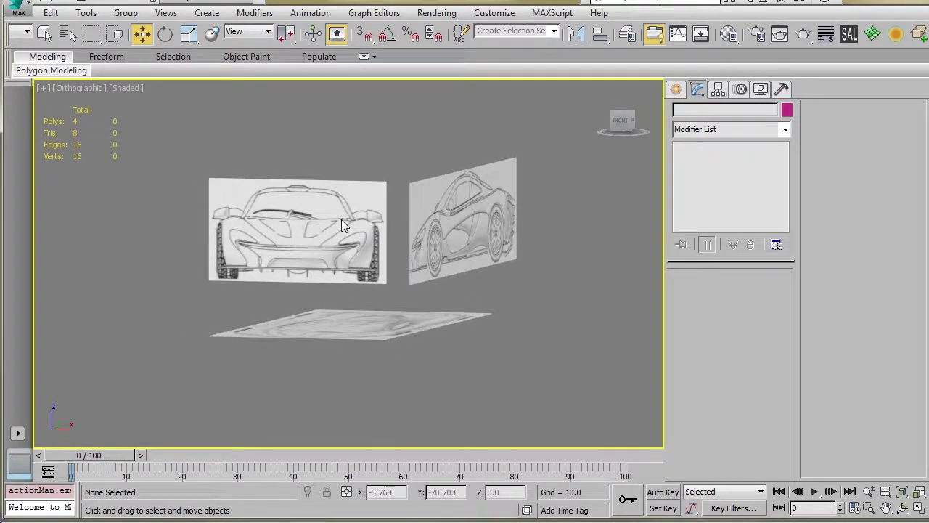
{"action": "key", "text": "r"}
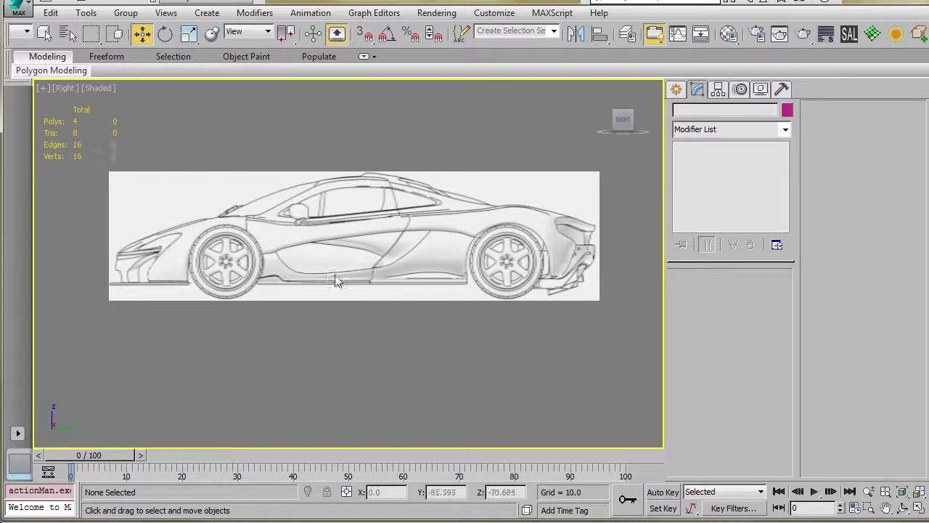
{"action": "middle_click_drag", "start_coordinate": [327, 267], "coordinate": [281, 292]}
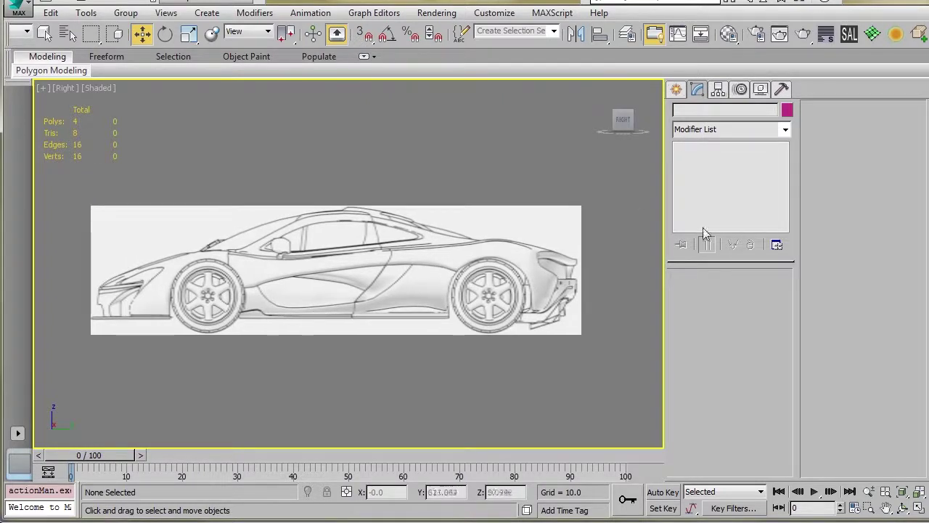
{"action": "left_click_drag", "start_coordinate": [665, 234], "coordinate": [841, 254]}
Examine the front, side and top car blueprint planes from orthographic and perspective angles, returning to the right view.
{"action": "mouse_move", "coordinate": [396, 239]}
{"action": "middle_mouse_down", "text": "alt"}
{"action": "mouse_move", "coordinate": [435, 254]}
{"action": "mouse_move", "coordinate": [396, 231]}
{"action": "mouse_move", "coordinate": [376, 241]}
{"action": "mouse_move", "coordinate": [409, 245]}
{"action": "mouse_move", "coordinate": [392, 257]}
{"action": "mouse_move", "coordinate": [322, 263]}
{"action": "mouse_move", "coordinate": [320, 231]}
{"action": "mouse_move", "coordinate": [314, 260]}
{"action": "mouse_move", "coordinate": [280, 292]}
{"action": "mouse_move", "coordinate": [298, 254]}
{"action": "mouse_move", "coordinate": [402, 251]}
{"action": "middle_mouse_up", "text": "alt"}
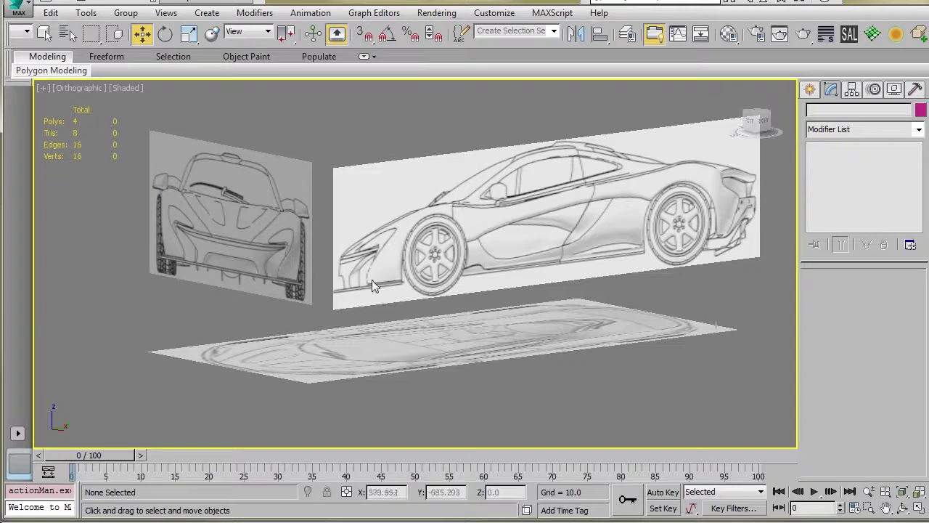
{"action": "middle_click_drag", "start_coordinate": [287, 276], "coordinate": [423, 311], "text": "alt"}
{"action": "key", "text": "r"}
{"action": "key", "text": "z"}
{"action": "middle_click_drag", "start_coordinate": [286, 258], "coordinate": [234, 257]}
{"action": "middle_click_drag", "start_coordinate": [332, 284], "coordinate": [372, 263]}
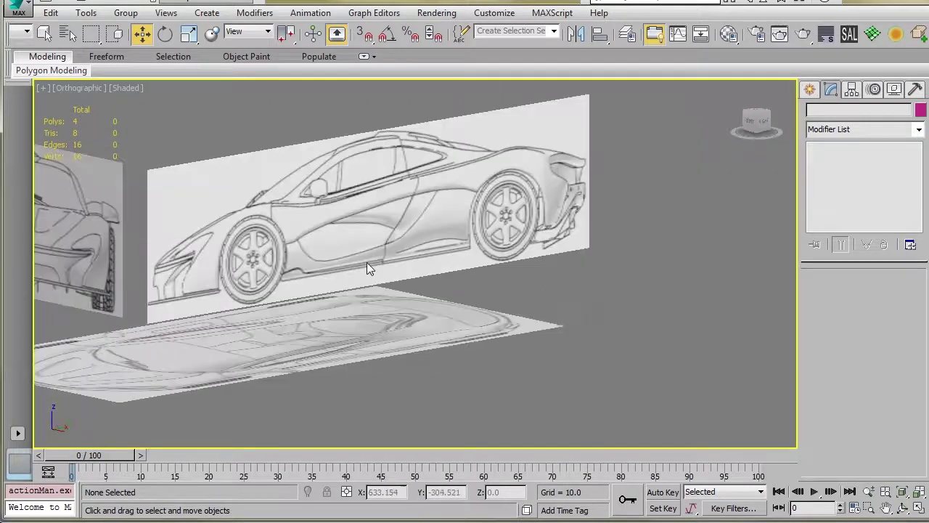
{"action": "key", "text": "p"}
{"action": "scroll", "coordinate": [344, 266], "scroll_direction": "down", "scroll_amount": 3}
{"action": "middle_click_drag", "start_coordinate": [265, 256], "coordinate": [327, 281]}
{"action": "scroll", "coordinate": [310, 273], "scroll_direction": "down", "scroll_amount": 2}
{"action": "scroll", "coordinate": [327, 281], "scroll_direction": "down", "scroll_amount": 3}
{"action": "scroll", "coordinate": [327, 281], "scroll_direction": "up", "scroll_amount": 2}
{"action": "scroll", "coordinate": [243, 259], "scroll_direction": "up", "scroll_amount": 1}
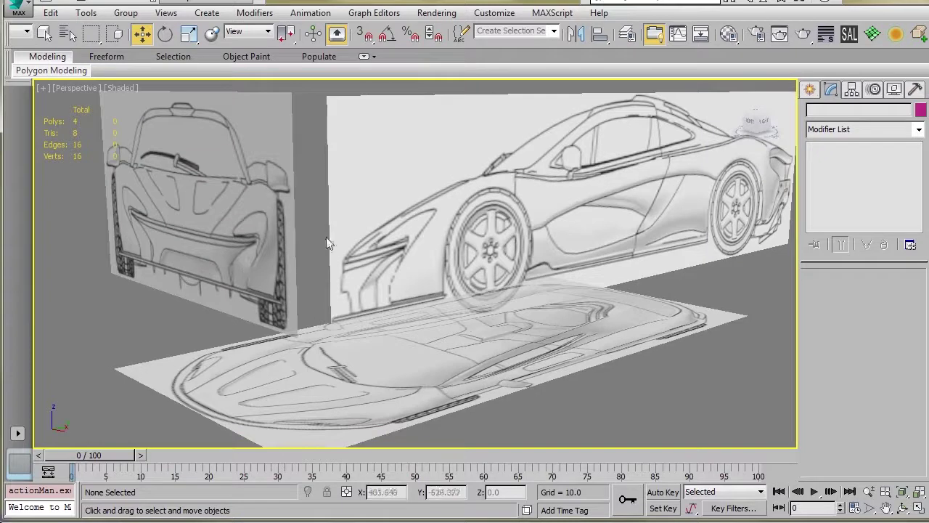
{"action": "scroll", "coordinate": [241, 257], "scroll_direction": "down", "scroll_amount": 3}
{"action": "middle_click_drag", "start_coordinate": [261, 256], "coordinate": [241, 264], "text": "alt"}
{"action": "key", "text": "r"}
{"action": "scroll", "coordinate": [241, 263], "scroll_direction": "down", "scroll_amount": 4}
{"action": "middle_click_drag", "start_coordinate": [282, 292], "coordinate": [259, 307]}
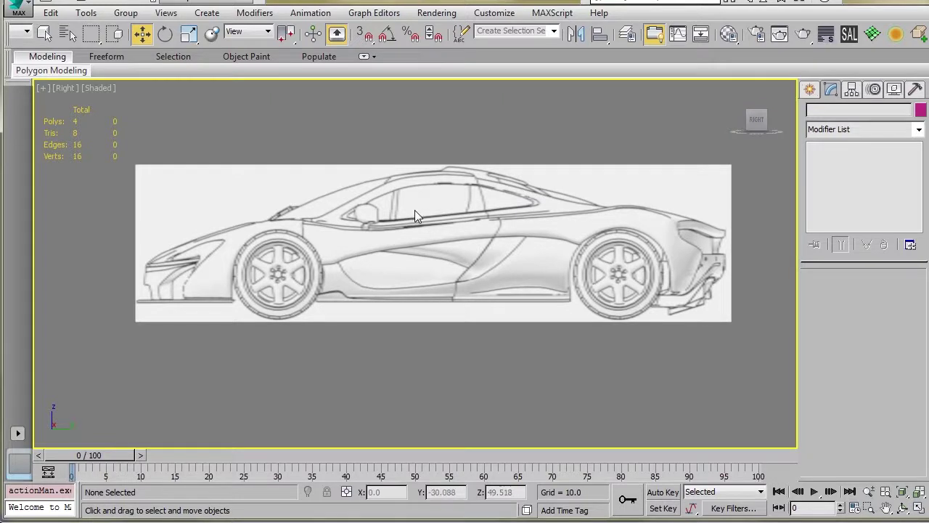
{"action": "middle_click_drag", "start_coordinate": [410, 211], "coordinate": [408, 229]}
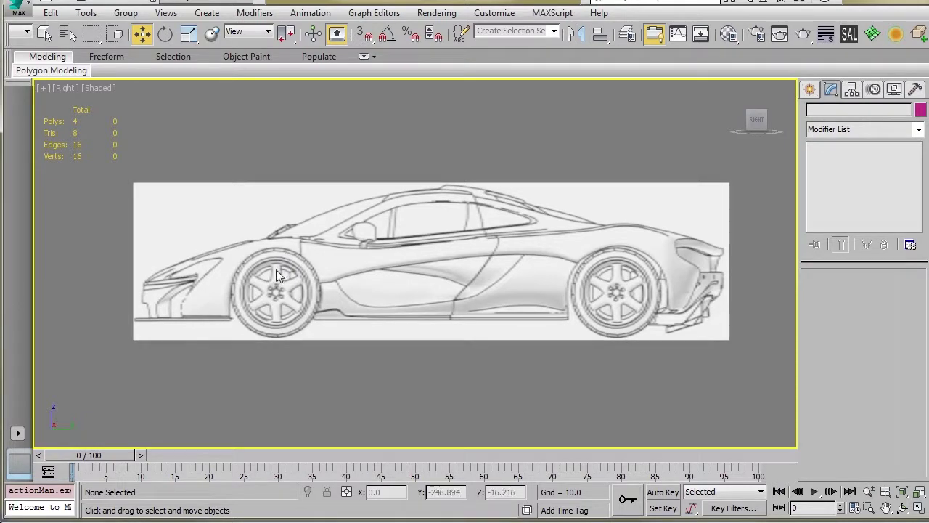
{"action": "middle_click_drag", "start_coordinate": [276, 269], "coordinate": [261, 272]}
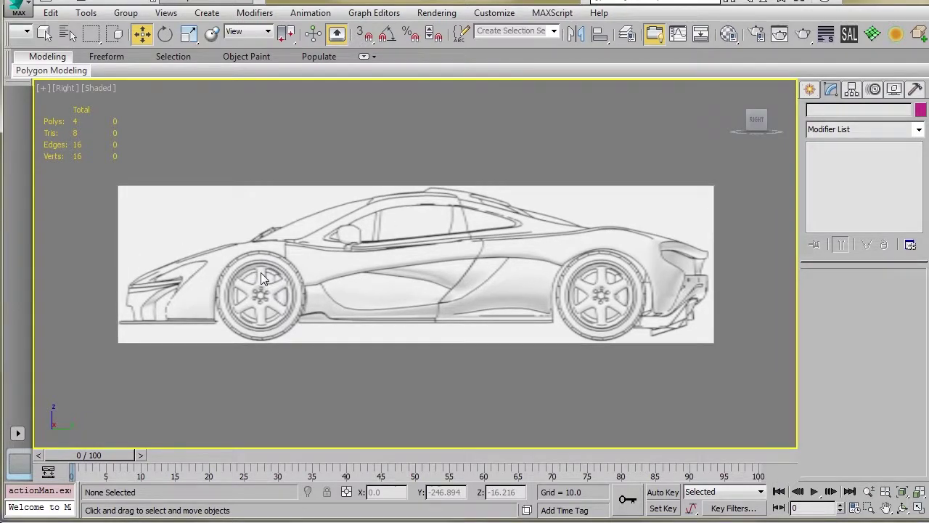
{"action": "mouse_move", "coordinate": [260, 275]}
{"action": "middle_mouse_down"}
{"action": "mouse_move", "coordinate": [300, 257]}
{"action": "mouse_move", "coordinate": [259, 263]}
{"action": "middle_mouse_up"}
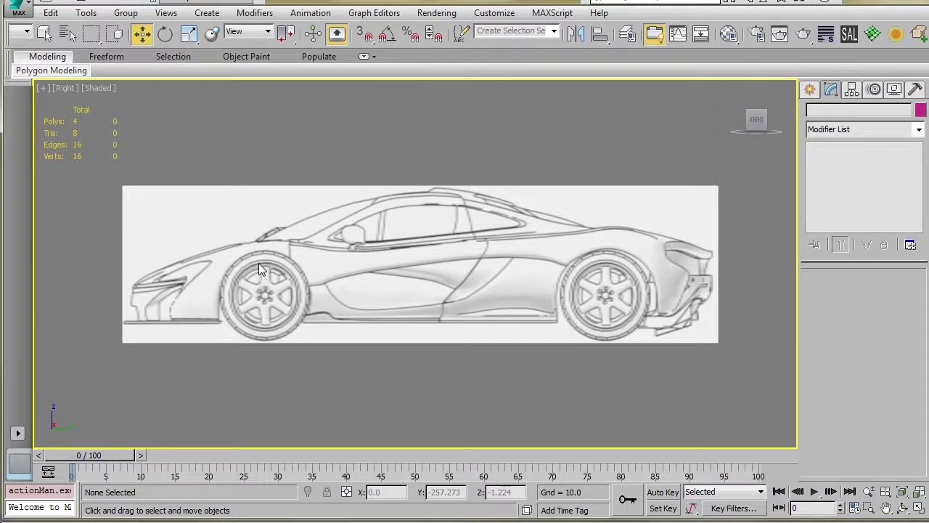
Create a plane about 205 wide and 144 long in the right view and place it just below the side blueprint.
{"action": "left_click", "coordinate": [809, 88]}
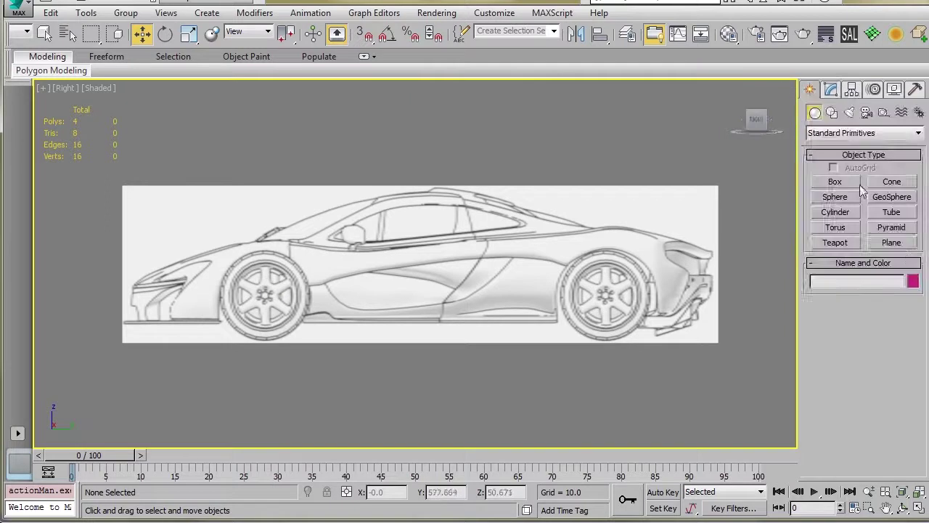
{"action": "left_click", "coordinate": [892, 242]}
{"action": "middle_click_drag", "start_coordinate": [242, 447], "coordinate": [266, 361]}
{"action": "left_click_drag", "start_coordinate": [263, 335], "coordinate": [392, 254]}
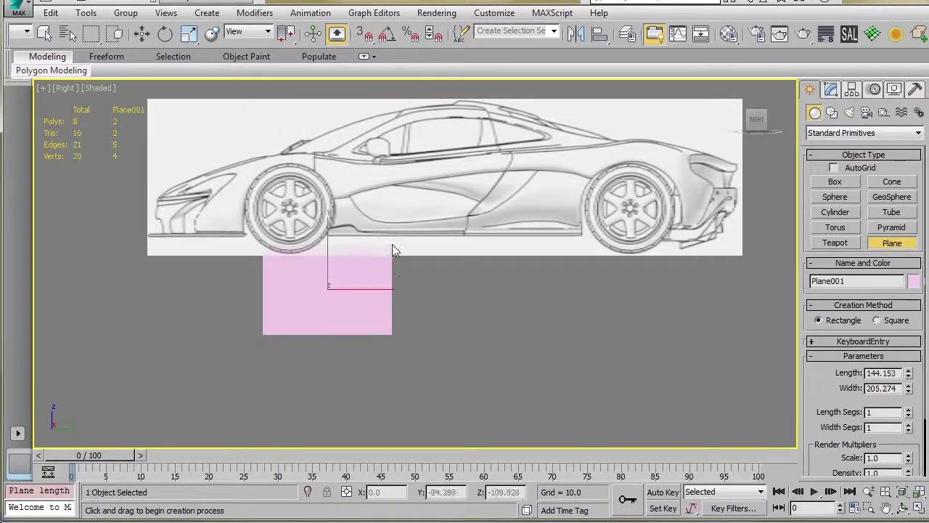
{"action": "key", "text": "w"}
{"action": "middle_click_drag", "start_coordinate": [395, 280], "coordinate": [312, 319]}
{"action": "left_click_drag", "start_coordinate": [288, 305], "coordinate": [287, 333]}
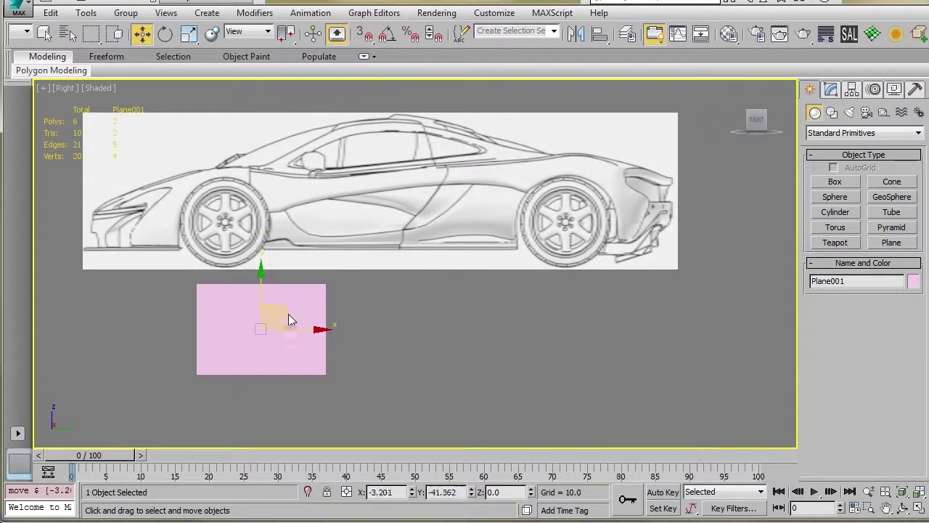
Convert the plane to an Editable Poly.
{"action": "left_click", "coordinate": [831, 89]}
{"action": "right_click", "coordinate": [840, 147]}
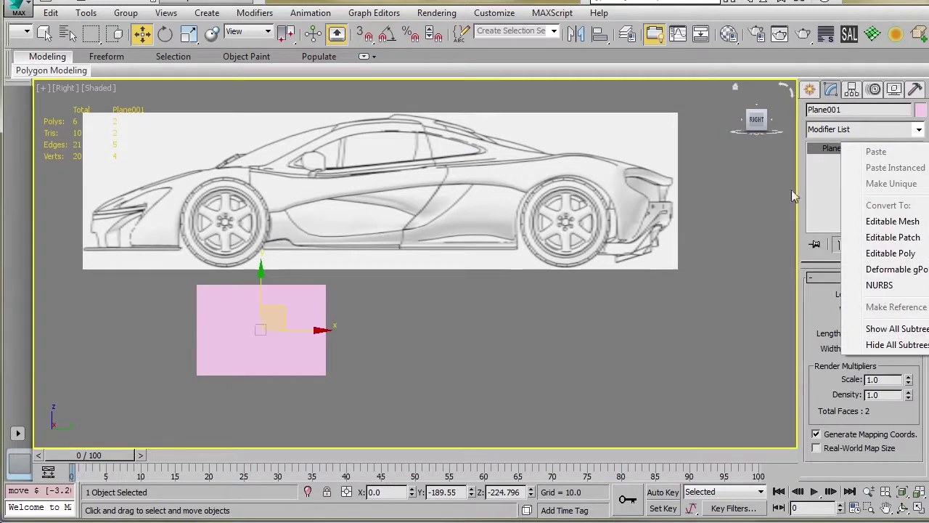
{"action": "left_click", "coordinate": [892, 253]}
Extend the plane's rear edge repeatedly into a zigzag strip of six polygons, with edged faces displayed.
{"action": "key", "text": "2"}
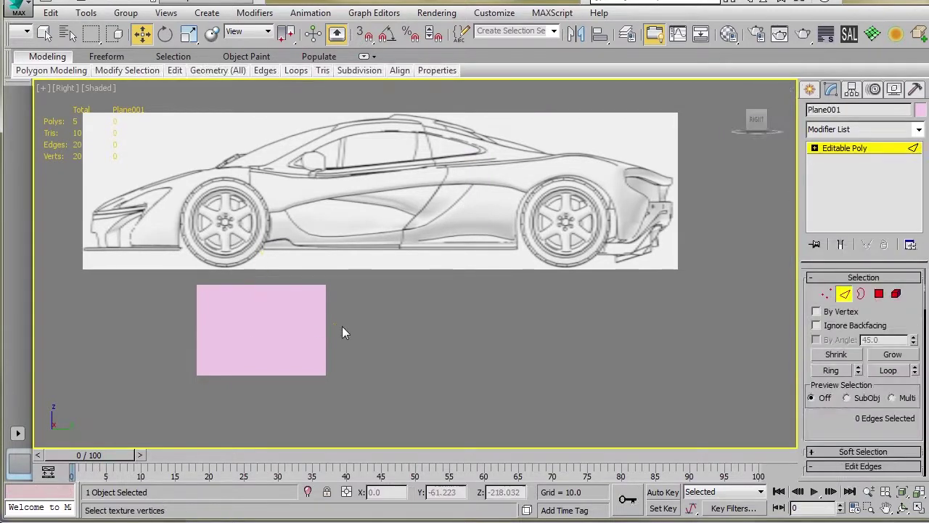
{"action": "left_click", "coordinate": [326, 323]}
{"action": "middle_click_drag", "start_coordinate": [326, 323], "coordinate": [273, 302]}
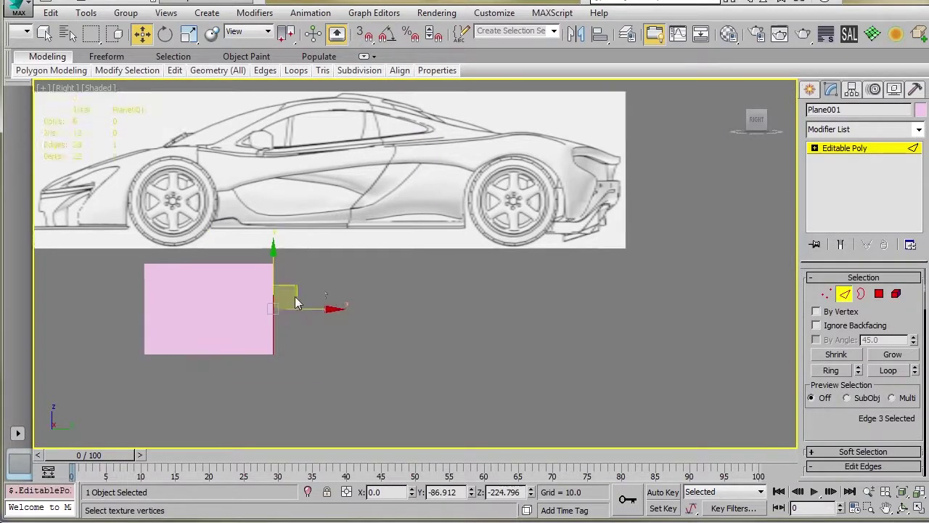
{"action": "left_click_drag", "start_coordinate": [299, 305], "coordinate": [352, 273], "text": "shift"}
{"action": "key", "text": "F4"}
{"action": "mouse_move", "coordinate": [339, 277]}
{"action": "left_mouse_down", "text": "shift"}
{"action": "mouse_move", "coordinate": [500, 295]}
{"action": "mouse_move", "coordinate": [549, 262]}
{"action": "mouse_move", "coordinate": [629, 286]}
{"action": "left_mouse_up", "text": "shift"}
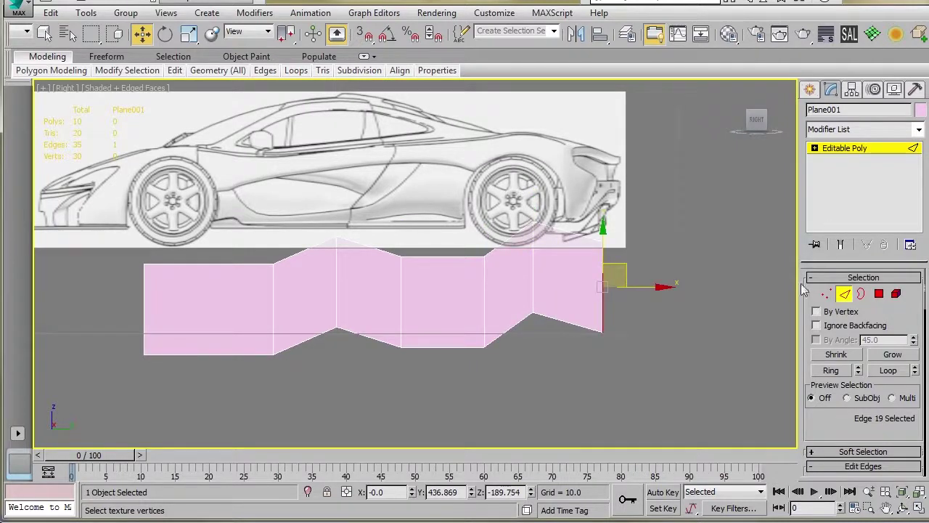
{"action": "left_click", "coordinate": [844, 293]}
Apply a TurboSmooth modifier with 1 iteration to the polygon strip and check the smoothed shape.
{"action": "middle_click_drag", "start_coordinate": [530, 273], "coordinate": [498, 273]}
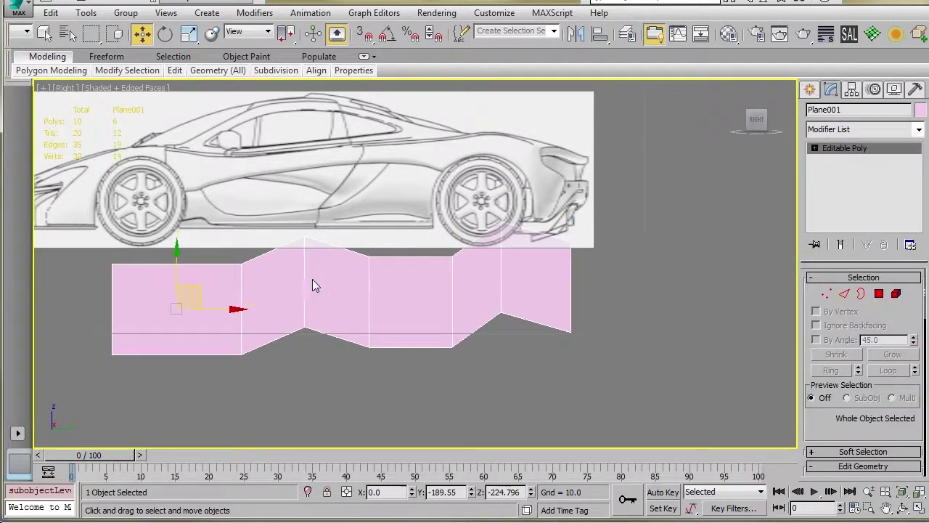
{"action": "left_click", "coordinate": [874, 34]}
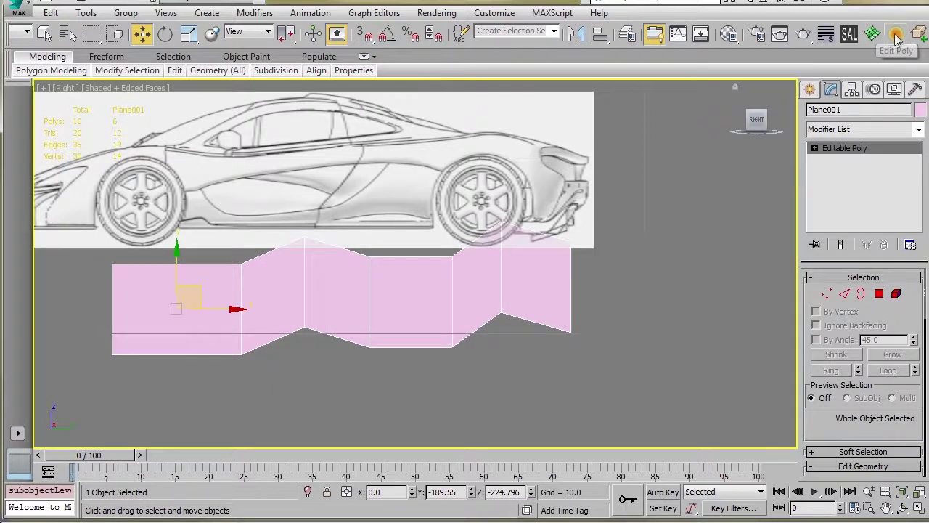
{"action": "mouse_move", "coordinate": [386, 284]}
{"action": "middle_mouse_down"}
{"action": "mouse_move", "coordinate": [411, 269]}
{"action": "mouse_move", "coordinate": [390, 273]}
{"action": "middle_mouse_up"}
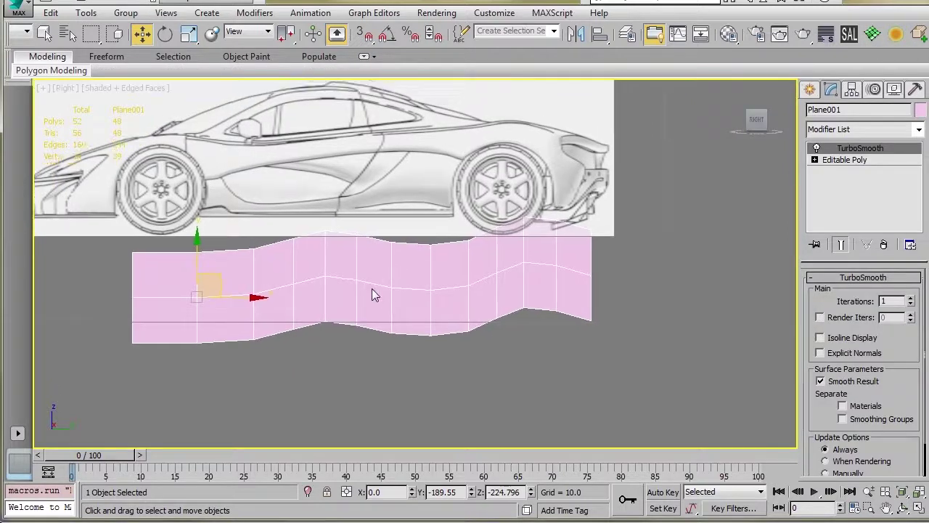
{"action": "scroll", "coordinate": [315, 286], "scroll_direction": "down", "scroll_amount": 2}
{"action": "middle_click_drag", "start_coordinate": [299, 293], "coordinate": [310, 260], "text": "alt"}
{"action": "key", "text": "r"}
{"action": "key", "text": "z"}
{"action": "scroll", "coordinate": [302, 283], "scroll_direction": "down", "scroll_amount": 3}
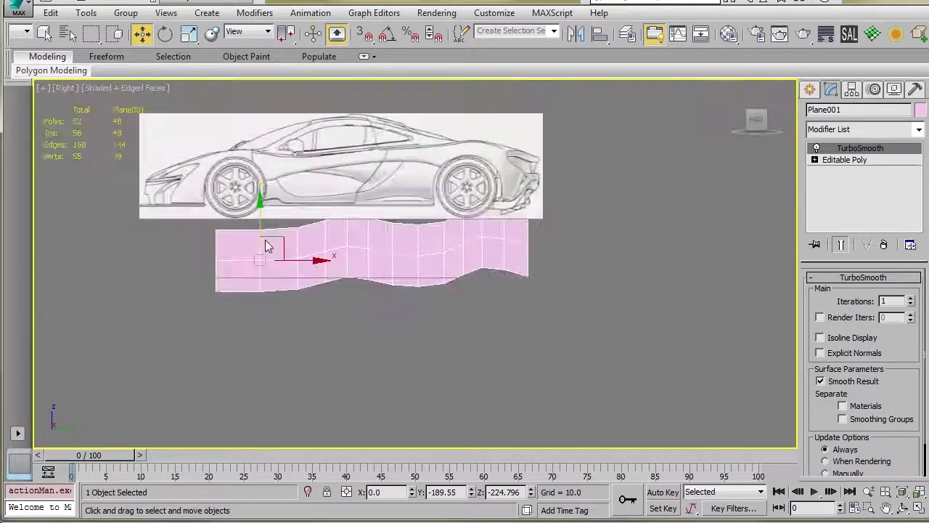
Move the smoothed strip lower, clear of the blueprint, and delete it.
{"action": "left_click_drag", "start_coordinate": [261, 240], "coordinate": [261, 287]}
{"action": "middle_click_drag", "start_coordinate": [352, 237], "coordinate": [324, 238]}
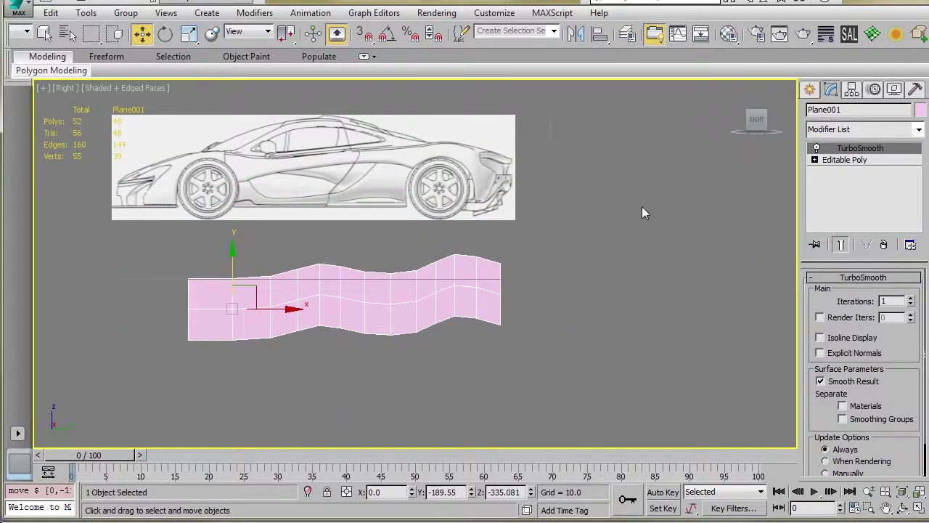
{"action": "key", "text": "Delete"}
Create a cylinder with a radius of about 177 and a height of about 90 below the side blueprint.
{"action": "left_click", "coordinate": [810, 88]}
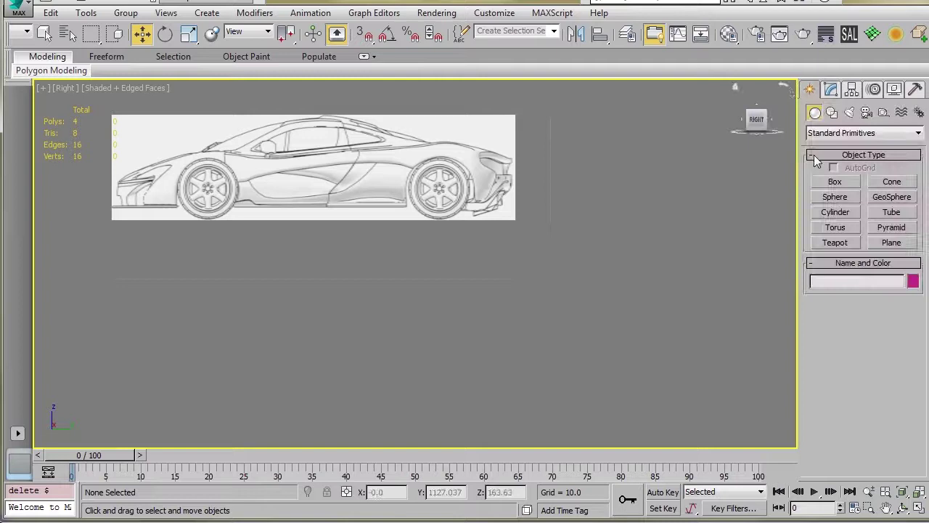
{"action": "left_click", "coordinate": [836, 212]}
{"action": "left_click_drag", "start_coordinate": [345, 290], "coordinate": [400, 259]}
{"action": "left_click", "coordinate": [568, 235]}
{"action": "key", "text": "w"}
{"action": "scroll", "coordinate": [524, 267], "scroll_direction": "up", "scroll_amount": 2}
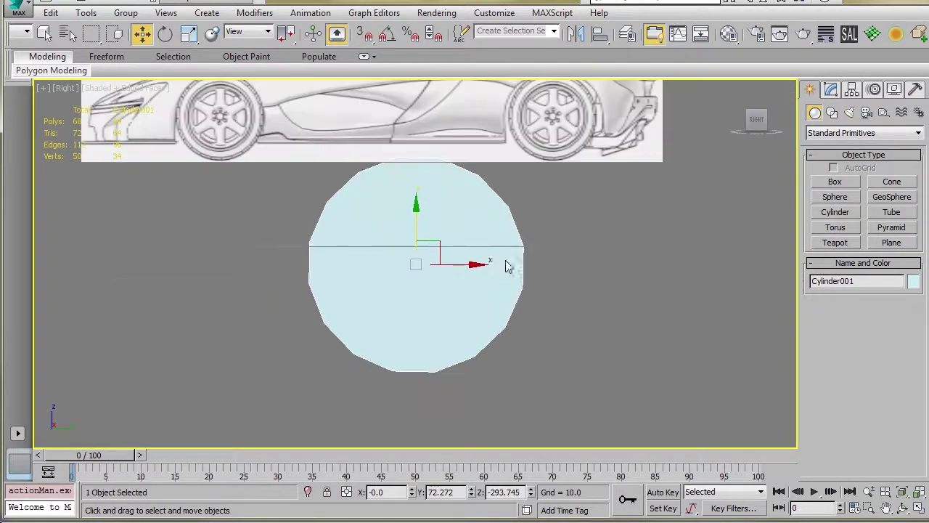
Move the cylinder down to a Z position of about -444 and isolate it from the blueprints.
{"action": "middle_click_drag", "start_coordinate": [509, 266], "coordinate": [389, 262], "text": "alt"}
{"action": "left_click_drag", "start_coordinate": [388, 261], "coordinate": [372, 311]}
{"action": "key", "text": "alt+q"}
{"action": "middle_click_drag", "start_coordinate": [336, 274], "coordinate": [446, 265], "text": "alt"}
Set the cylinder's number of sides to 24 and view it in perspective.
{"action": "left_click", "coordinate": [832, 88]}
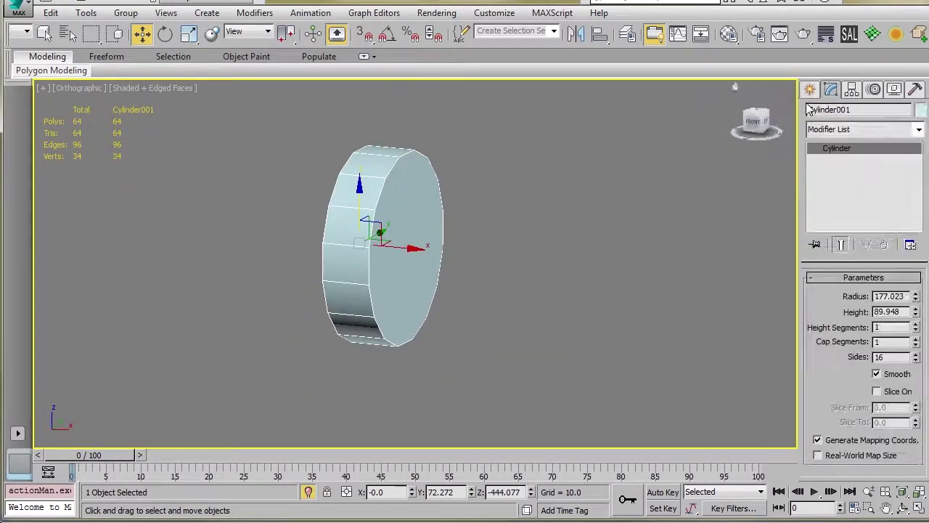
{"action": "left_click", "coordinate": [890, 356]}
{"action": "mouse_move", "coordinate": [432, 260]}
{"action": "middle_mouse_down"}
{"action": "mouse_move", "coordinate": [466, 281]}
{"action": "mouse_move", "coordinate": [446, 255]}
{"action": "middle_mouse_up"}
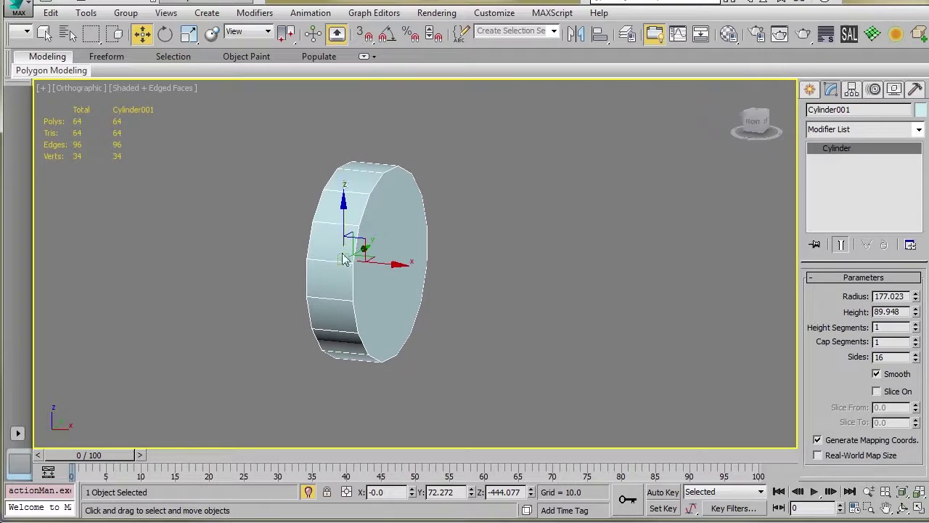
{"action": "left_click", "coordinate": [892, 356]}
{"action": "type", "text": "24"}
{"action": "key", "text": "Return"}
{"action": "middle_click_drag", "start_coordinate": [490, 242], "coordinate": [365, 223], "text": "alt"}
{"action": "key", "text": "p"}
{"action": "middle_click_drag", "start_coordinate": [395, 309], "coordinate": [563, 320], "text": "alt"}
{"action": "middle_click_drag", "start_coordinate": [292, 216], "coordinate": [317, 224], "text": "alt"}
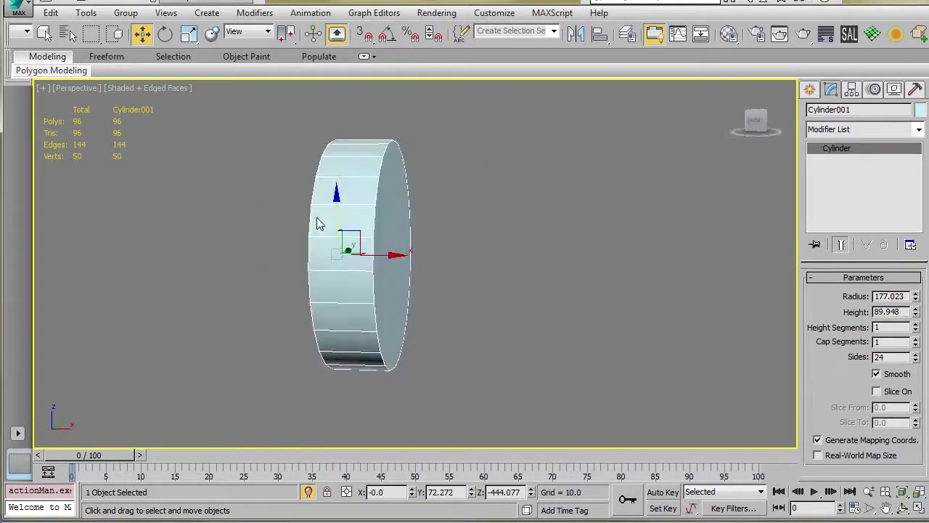
Add an Edit Poly modifier to the cylinder and select its front cap polygon.
{"action": "middle_click_drag", "start_coordinate": [339, 272], "coordinate": [294, 271], "text": "alt"}
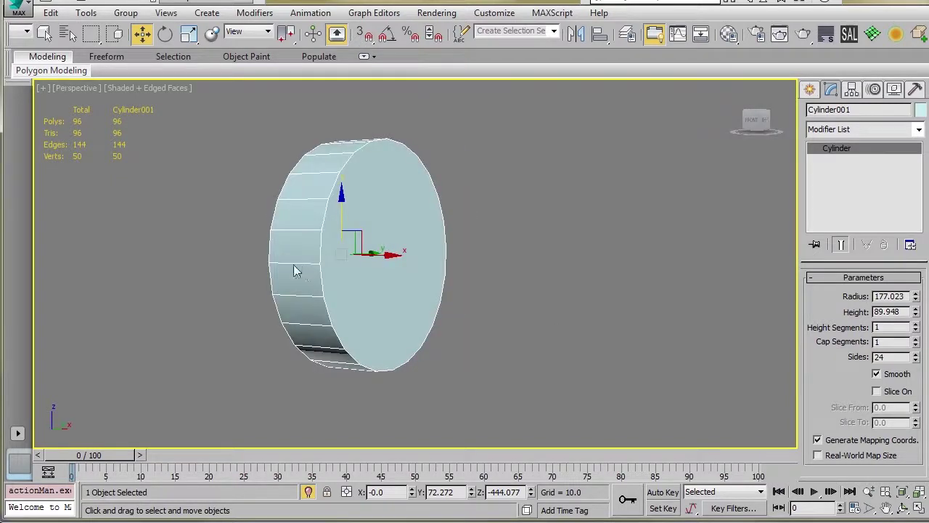
{"action": "left_click", "coordinate": [873, 35]}
{"action": "key", "text": "4"}
{"action": "left_click", "coordinate": [388, 244]}
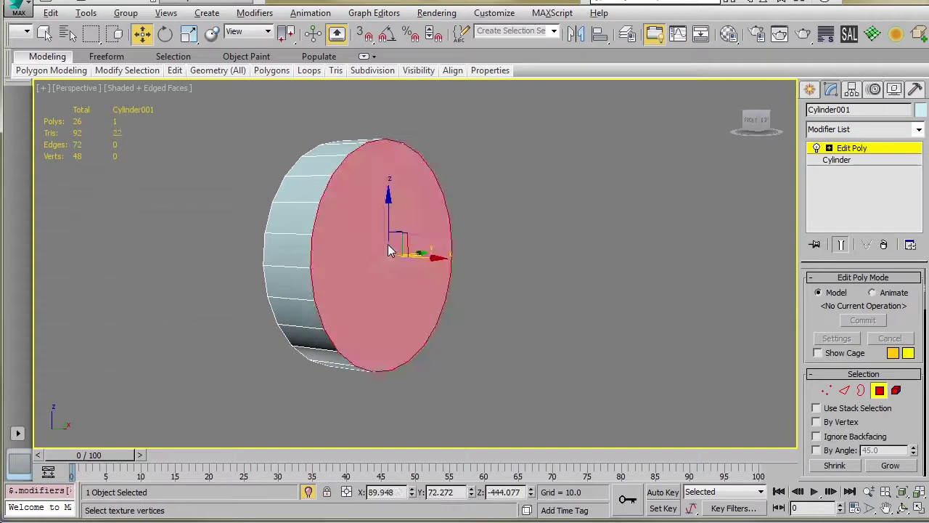
Raise the front cap to an X position of about 109 with a tapered bevel, and inset it to form a narrow rim.
{"action": "key", "text": "q"}
{"action": "key", "text": "shift+e"}
{"action": "left_click_drag", "start_coordinate": [385, 256], "coordinate": [405, 206]}
{"action": "key", "text": "w"}
{"action": "middle_click_drag", "start_coordinate": [406, 239], "coordinate": [415, 274], "text": "alt"}
{"action": "left_click_drag", "start_coordinate": [415, 275], "coordinate": [409, 234]}
{"action": "key", "text": "shift+i"}
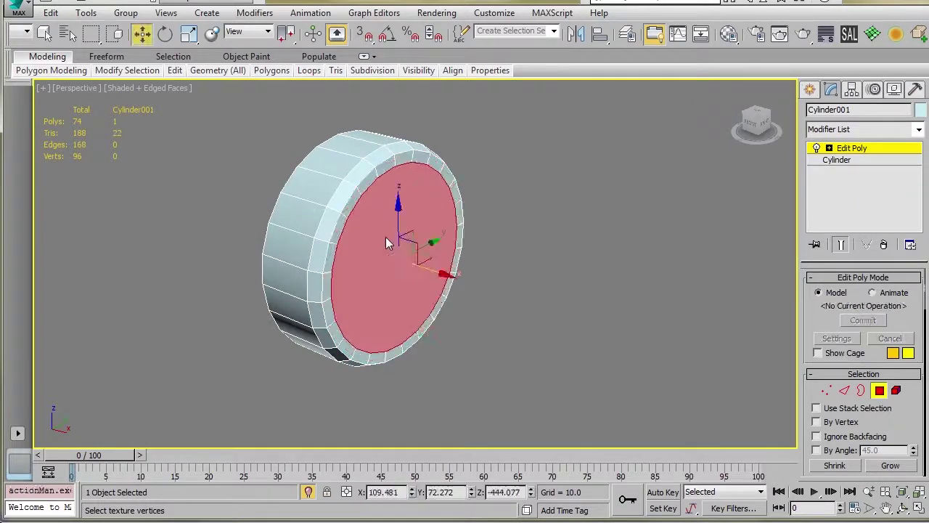
{"action": "key", "text": "w"}
Leave polygon editing and examine the beveled edge and rim of the cylinder from several angles.
{"action": "middle_click_drag", "start_coordinate": [414, 191], "coordinate": [474, 227], "text": "alt"}
{"action": "left_click", "coordinate": [851, 149]}
{"action": "middle_click_drag", "start_coordinate": [520, 299], "coordinate": [425, 265], "text": "alt"}
{"action": "middle_click_drag", "start_coordinate": [325, 260], "coordinate": [350, 254], "text": "alt"}
{"action": "scroll", "coordinate": [334, 237], "scroll_direction": "up", "scroll_amount": 2}
{"action": "middle_click_drag", "start_coordinate": [291, 248], "coordinate": [396, 231], "text": "alt"}
{"action": "scroll", "coordinate": [272, 241], "scroll_direction": "down", "scroll_amount": 3}
{"action": "scroll", "coordinate": [296, 233], "scroll_direction": "up", "scroll_amount": 3}
{"action": "scroll", "coordinate": [296, 228], "scroll_direction": "down", "scroll_amount": 2}
{"action": "scroll", "coordinate": [276, 227], "scroll_direction": "up", "scroll_amount": 1}
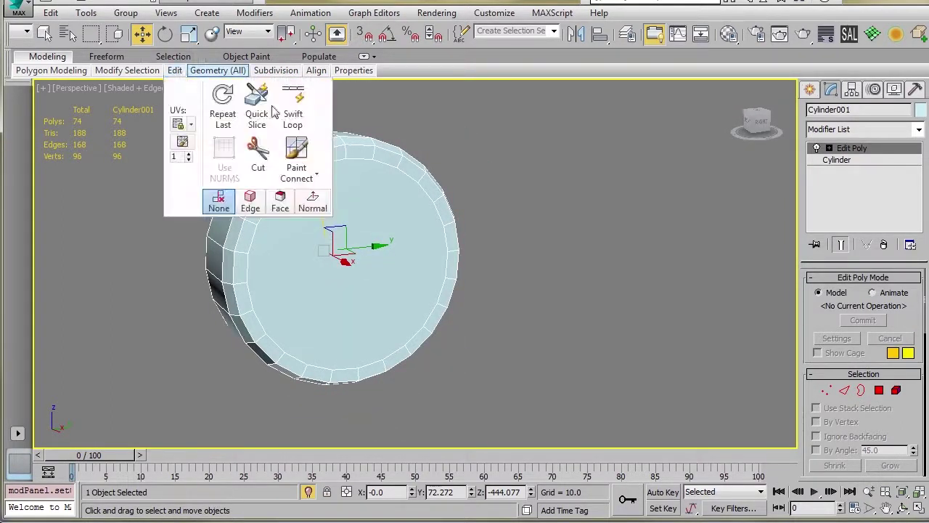
{"action": "mouse_move", "coordinate": [178, 72]}
{"action": "left_click", "coordinate": [293, 105]}
{"action": "middle_click_drag", "start_coordinate": [282, 225], "coordinate": [525, 264], "text": "alt"}
{"action": "key", "text": "w"}
{"action": "left_click", "coordinate": [542, 286]}
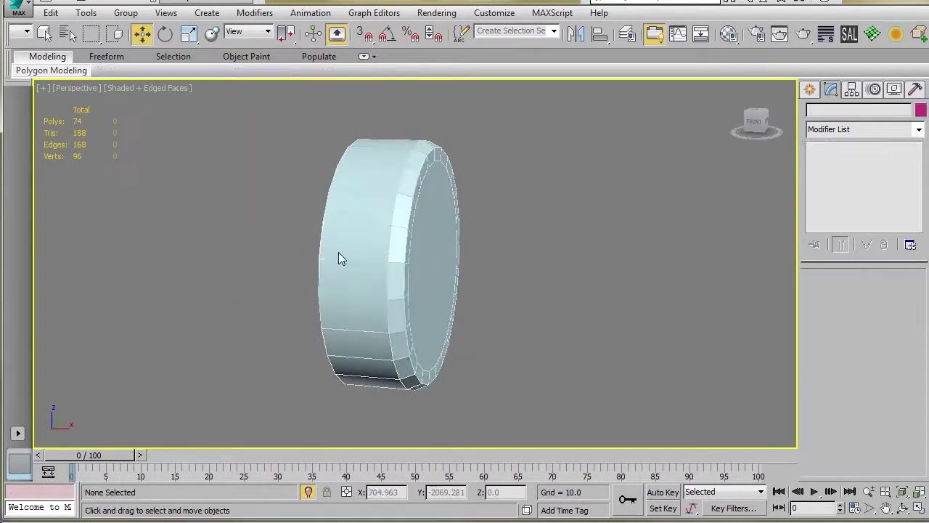
Select all polygons of the cylinder and assign them to smoothing group 1.
{"action": "left_click", "coordinate": [383, 250]}
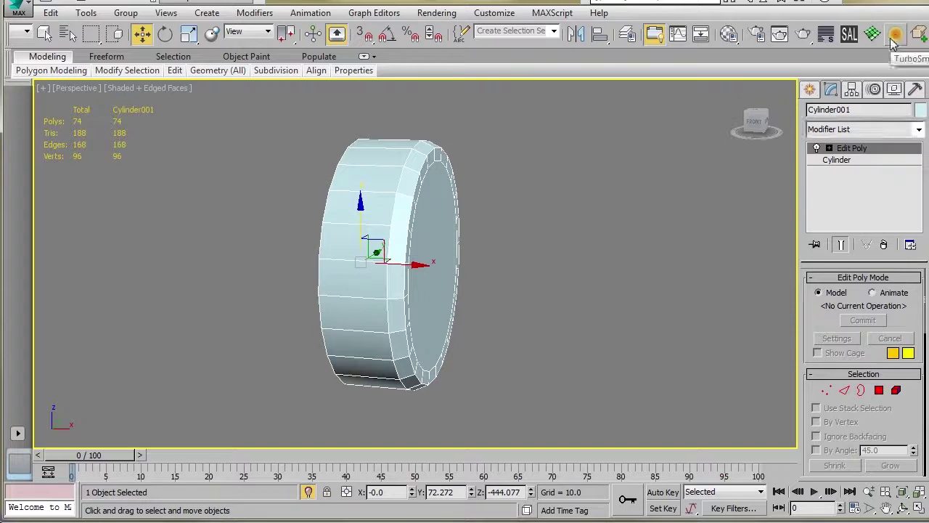
{"action": "middle_click_drag", "start_coordinate": [302, 252], "coordinate": [341, 238], "text": "alt"}
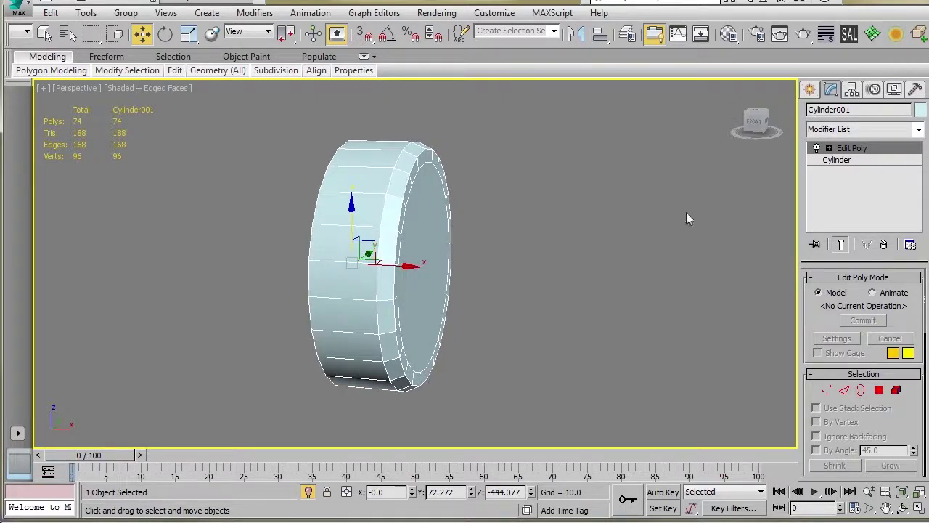
{"action": "middle_click_drag", "start_coordinate": [592, 233], "coordinate": [621, 228]}
{"action": "key", "text": "4"}
{"action": "key", "text": "ctrl+a"}
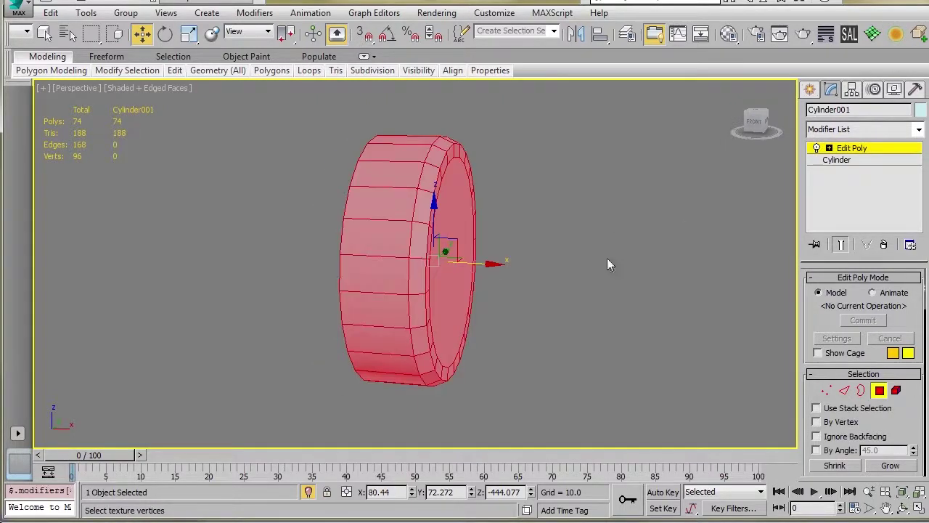
{"action": "scroll", "coordinate": [846, 407], "scroll_direction": "down", "scroll_amount": 10}
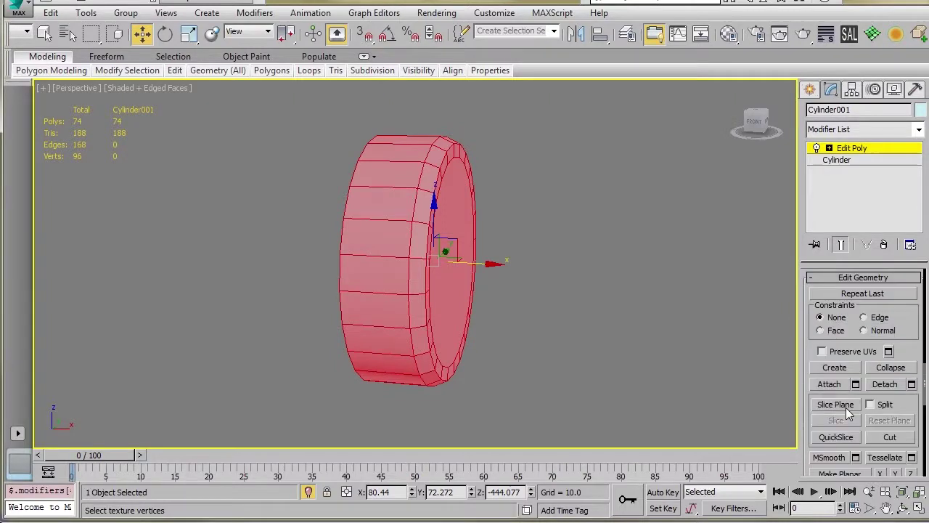
{"action": "scroll", "coordinate": [835, 349], "scroll_direction": "down", "scroll_amount": 5}
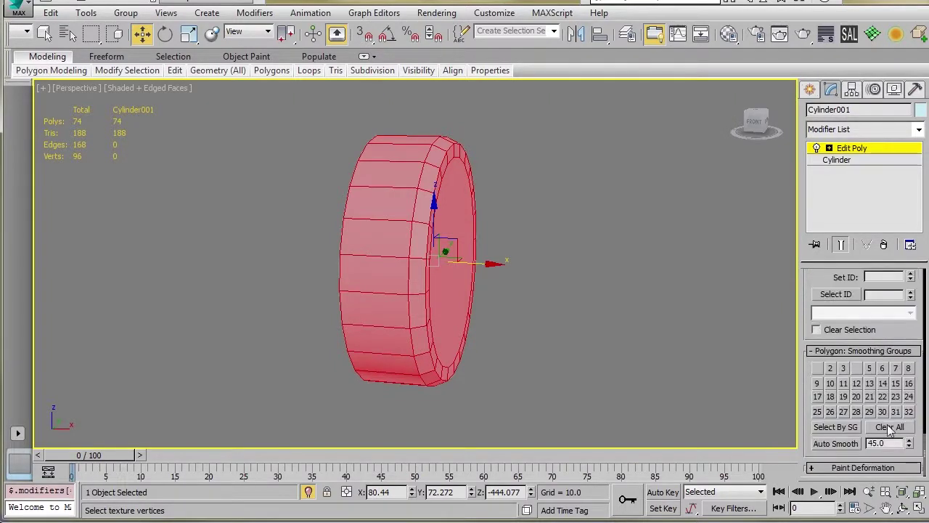
{"action": "left_click", "coordinate": [817, 368]}
{"action": "left_click", "coordinate": [618, 318]}
Insert an edge loop with Swift Loop around the cylinder's side, close to its back edge.
{"action": "middle_click_drag", "start_coordinate": [499, 297], "coordinate": [466, 281], "text": "alt"}
{"action": "left_click", "coordinate": [174, 70]}
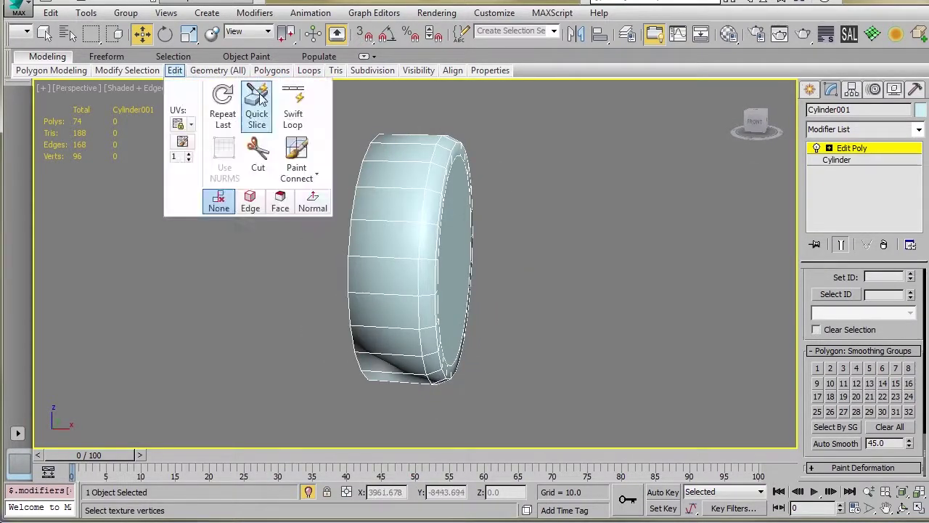
{"action": "middle_click_drag", "start_coordinate": [284, 332], "coordinate": [297, 271], "text": "alt"}
{"action": "middle_click_drag", "start_coordinate": [353, 270], "coordinate": [244, 289], "text": "alt"}
{"action": "scroll", "coordinate": [355, 233], "scroll_direction": "up", "scroll_amount": 1}
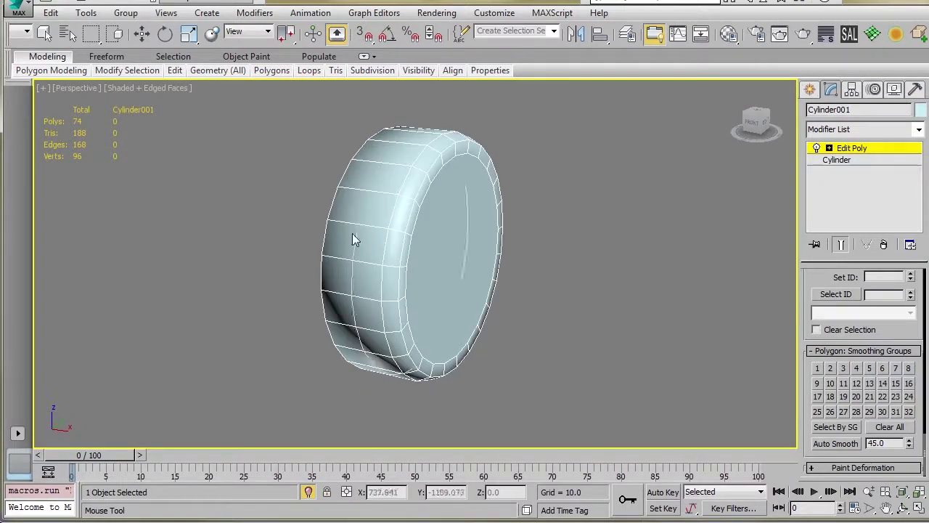
{"action": "scroll", "coordinate": [385, 220], "scroll_direction": "up", "scroll_amount": 4}
{"action": "scroll", "coordinate": [385, 217], "scroll_direction": "down", "scroll_amount": 2}
{"action": "middle_click_drag", "start_coordinate": [385, 217], "coordinate": [368, 179], "text": "alt"}
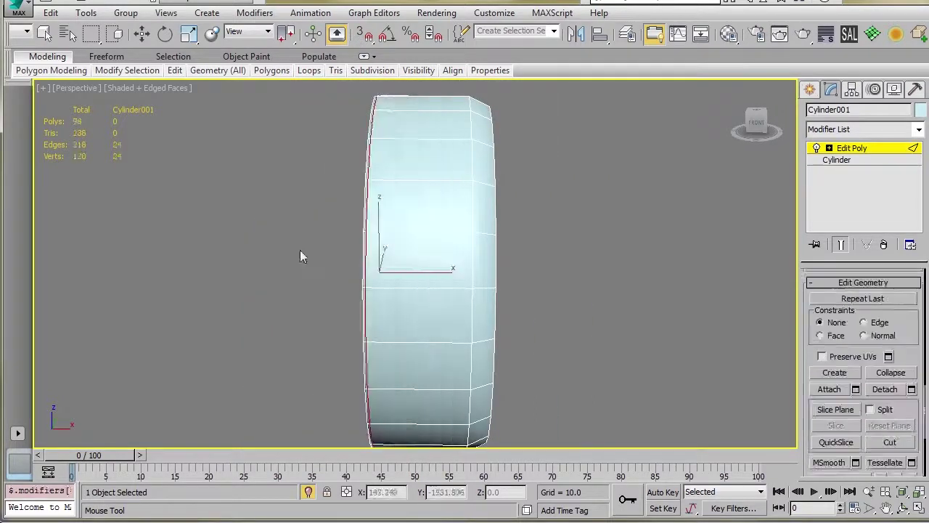
{"action": "middle_click_drag", "start_coordinate": [300, 249], "coordinate": [249, 262], "text": "alt"}
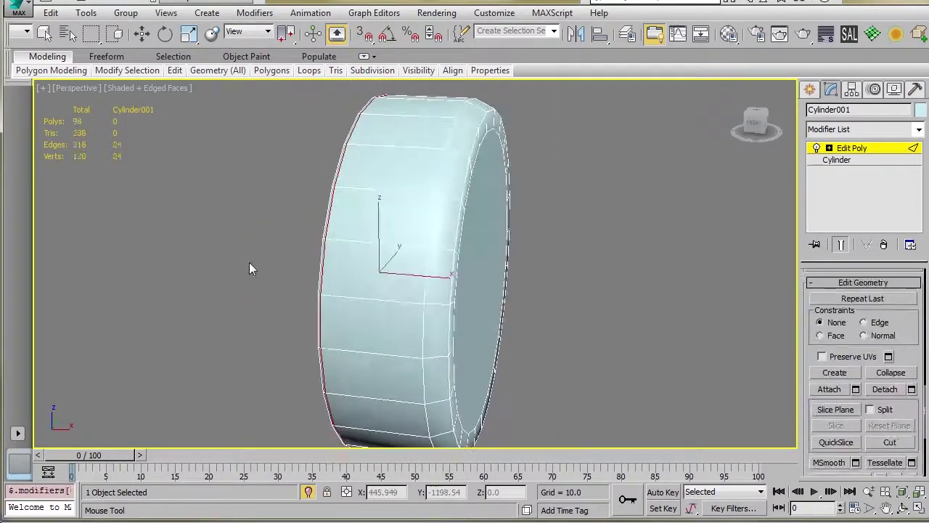
Insert two supporting edge loops around the cylinder's shoulder edge and two around the bevel's inner edge at the front cap.
{"action": "left_click", "coordinate": [430, 202]}
{"action": "left_click", "coordinate": [441, 197]}
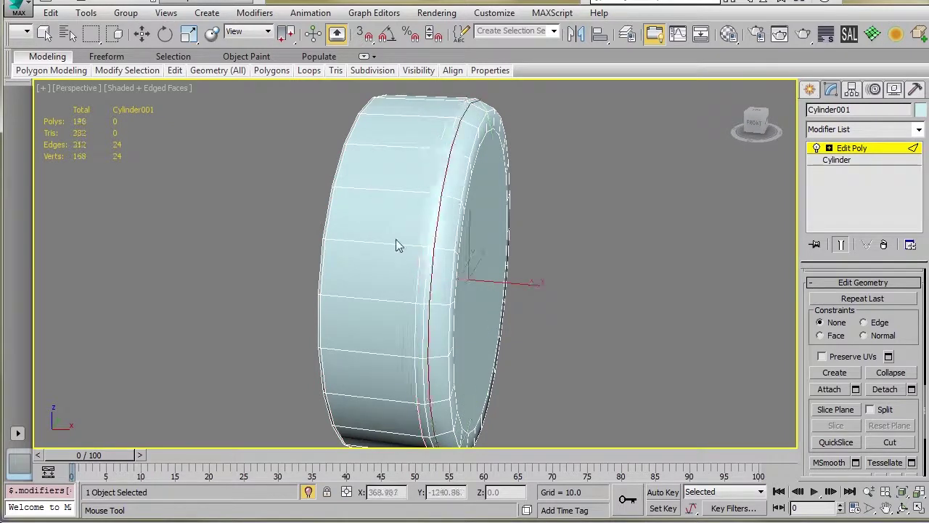
{"action": "middle_click_drag", "start_coordinate": [441, 197], "coordinate": [349, 244], "text": "alt"}
{"action": "left_click", "coordinate": [405, 197]}
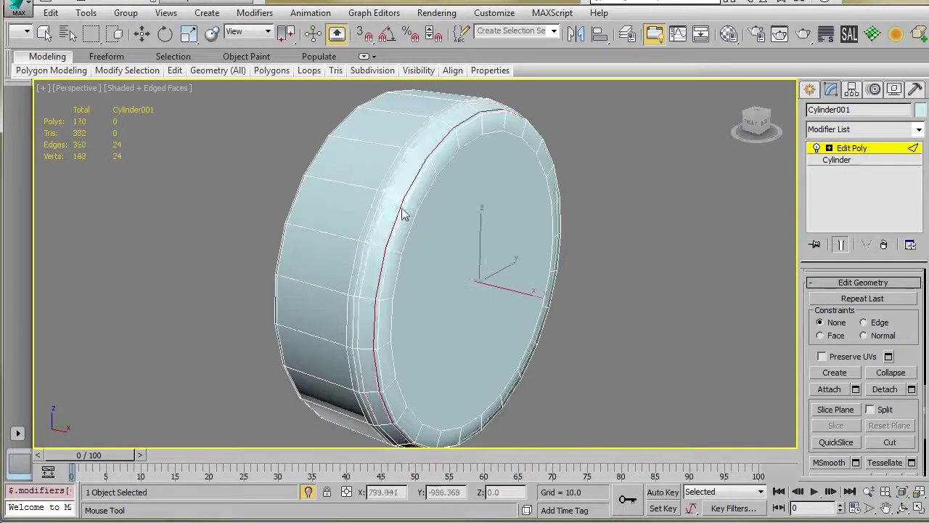
{"action": "left_click", "coordinate": [414, 211]}
Check the cylinder's edge loops in wireframe and its smoothed surface in plain shading without edges.
{"action": "key", "text": "F4"}
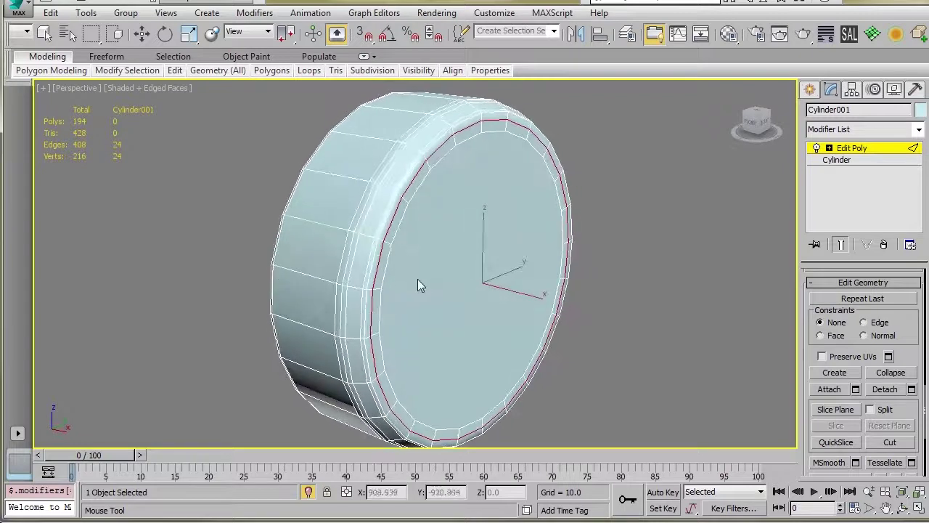
{"action": "key", "text": "w"}
{"action": "mouse_move", "coordinate": [413, 290]}
{"action": "middle_mouse_down", "text": "alt"}
{"action": "mouse_move", "coordinate": [469, 284]}
{"action": "mouse_move", "coordinate": [450, 288]}
{"action": "mouse_move", "coordinate": [448, 257]}
{"action": "mouse_move", "coordinate": [458, 242]}
{"action": "mouse_move", "coordinate": [453, 263]}
{"action": "mouse_move", "coordinate": [438, 263]}
{"action": "middle_mouse_up", "text": "alt"}
{"action": "key", "text": "F3"}
{"action": "scroll", "coordinate": [452, 263], "scroll_direction": "up", "scroll_amount": 3}
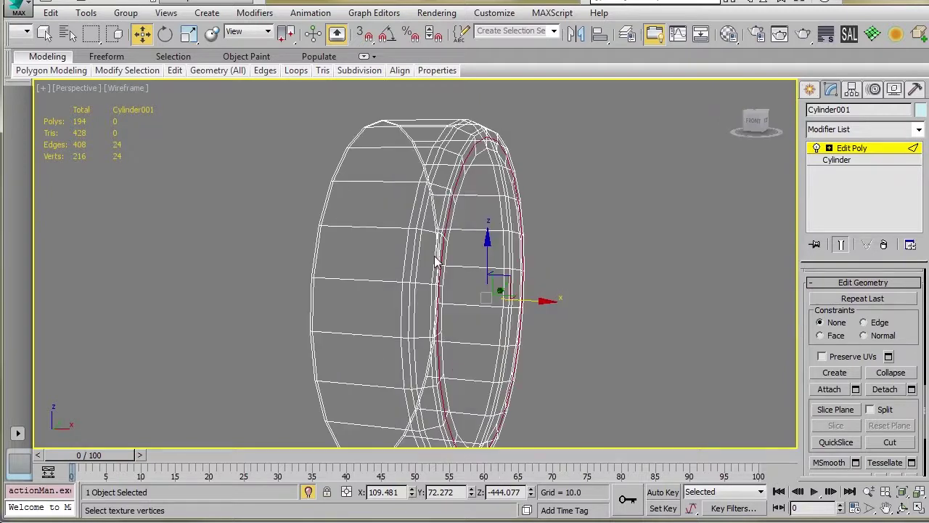
{"action": "key", "text": "F3"}
{"action": "left_click", "coordinate": [854, 151]}
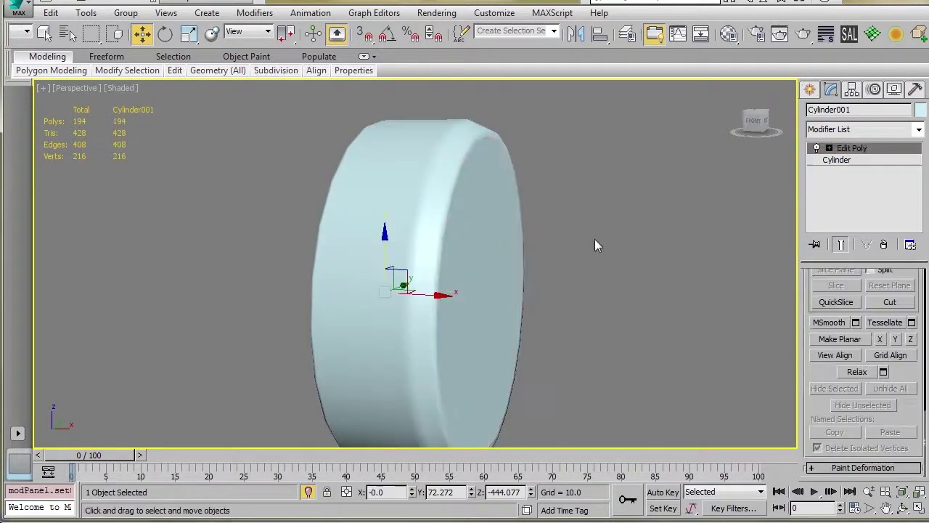
{"action": "left_click", "coordinate": [591, 297]}
{"action": "scroll", "coordinate": [591, 298], "scroll_direction": "down", "scroll_amount": 5}
{"action": "middle_click_drag", "start_coordinate": [590, 298], "coordinate": [508, 262], "text": "alt"}
Turn edged faces back on and examine the cylinder's tightened shoulder and front rim up close and from a distance.
{"action": "left_click", "coordinate": [468, 227]}
{"action": "key", "text": "F4"}
{"action": "middle_click_drag", "start_coordinate": [467, 227], "coordinate": [428, 275]}
{"action": "scroll", "coordinate": [432, 267], "scroll_direction": "up", "scroll_amount": 4}
{"action": "key", "text": "ctrl+d"}
{"action": "middle_click_drag", "start_coordinate": [505, 259], "coordinate": [403, 288], "text": "alt"}
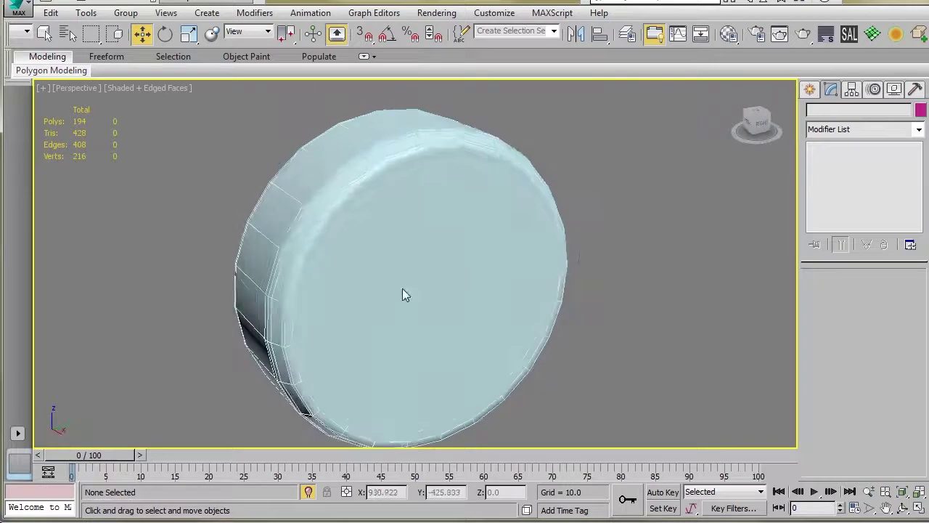
{"action": "left_click", "coordinate": [373, 277]}
{"action": "scroll", "coordinate": [370, 280], "scroll_direction": "down", "scroll_amount": 5}
{"action": "scroll", "coordinate": [318, 288], "scroll_direction": "up", "scroll_amount": 3}
{"action": "middle_click_drag", "start_coordinate": [319, 288], "coordinate": [242, 290], "text": "alt"}
{"action": "left_click", "coordinate": [248, 277]}
{"action": "scroll", "coordinate": [246, 276], "scroll_direction": "down", "scroll_amount": 5}
{"action": "scroll", "coordinate": [296, 277], "scroll_direction": "up", "scroll_amount": 4}
{"action": "key", "text": "F4"}
{"action": "key", "text": "F4"}
{"action": "scroll", "coordinate": [337, 262], "scroll_direction": "up", "scroll_amount": 2}
Delete the polygon that closes the back of the cylinder.
{"action": "left_click", "coordinate": [336, 269]}
{"action": "middle_click_drag", "start_coordinate": [336, 269], "coordinate": [414, 270], "text": "alt"}
{"action": "middle_click_drag", "start_coordinate": [331, 280], "coordinate": [448, 222], "text": "alt"}
{"action": "left_click", "coordinate": [431, 266]}
{"action": "key", "text": "Delete"}
Delete six polygons on the underside of the cylinder's side, cutting a gap three segments wide up to its back edge.
{"action": "scroll", "coordinate": [402, 221], "scroll_direction": "up", "scroll_amount": 4}
{"action": "scroll", "coordinate": [420, 237], "scroll_direction": "down", "scroll_amount": 4}
{"action": "scroll", "coordinate": [392, 268], "scroll_direction": "down", "scroll_amount": 4}
{"action": "left_click_drag", "start_coordinate": [440, 301], "coordinate": [380, 358]}
{"action": "left_click", "coordinate": [401, 346]}
{"action": "left_click", "coordinate": [409, 329]}
{"action": "left_click", "coordinate": [393, 329], "text": "ctrl"}
{"action": "left_click", "coordinate": [379, 326], "text": "ctrl"}
{"action": "key", "text": "Delete"}
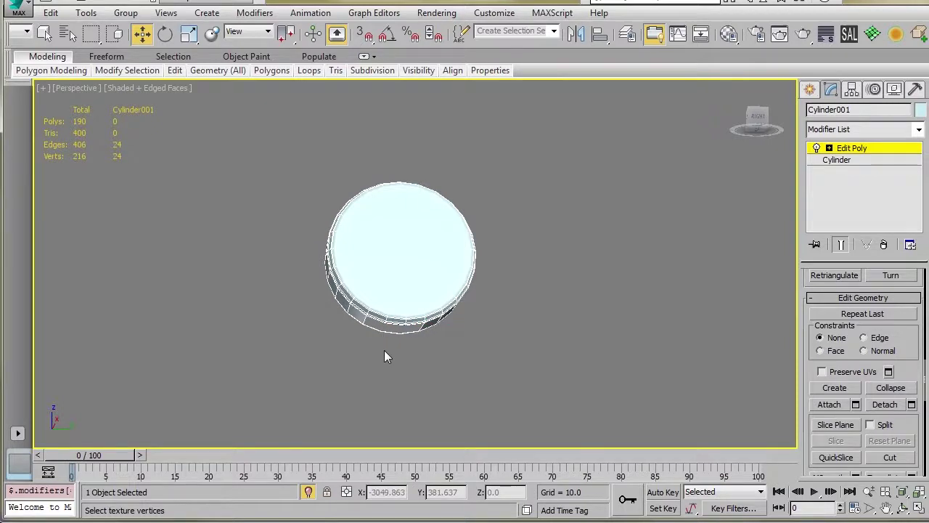
{"action": "left_click", "coordinate": [399, 328]}
{"action": "key", "text": "Delete"}
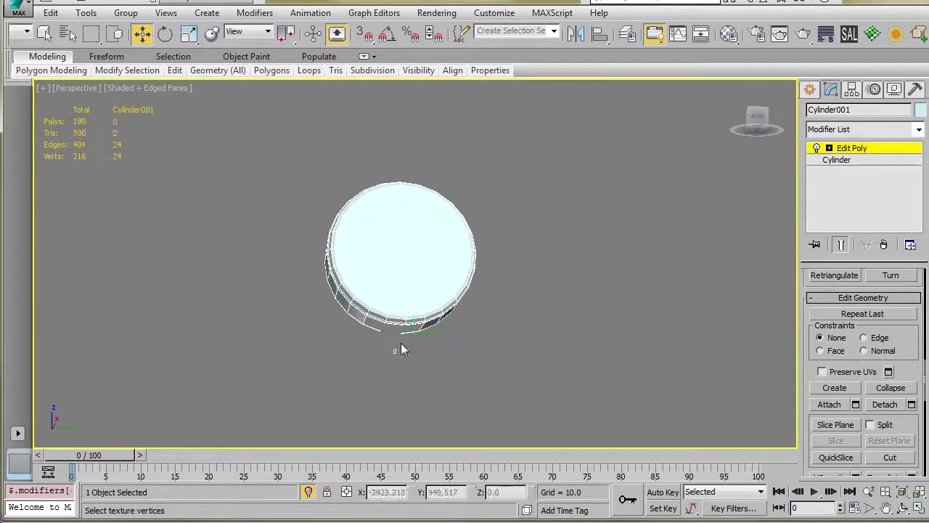
{"action": "left_click", "coordinate": [409, 330]}
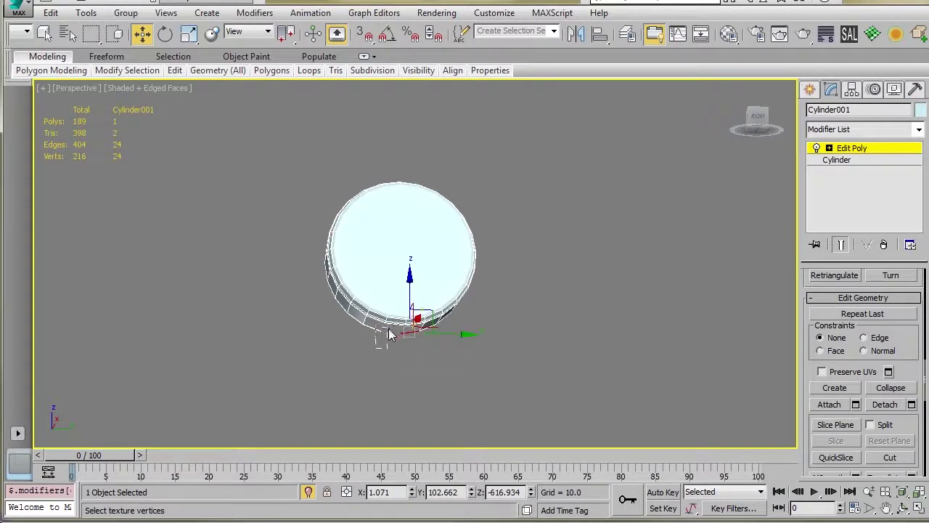
{"action": "key", "text": "Delete"}
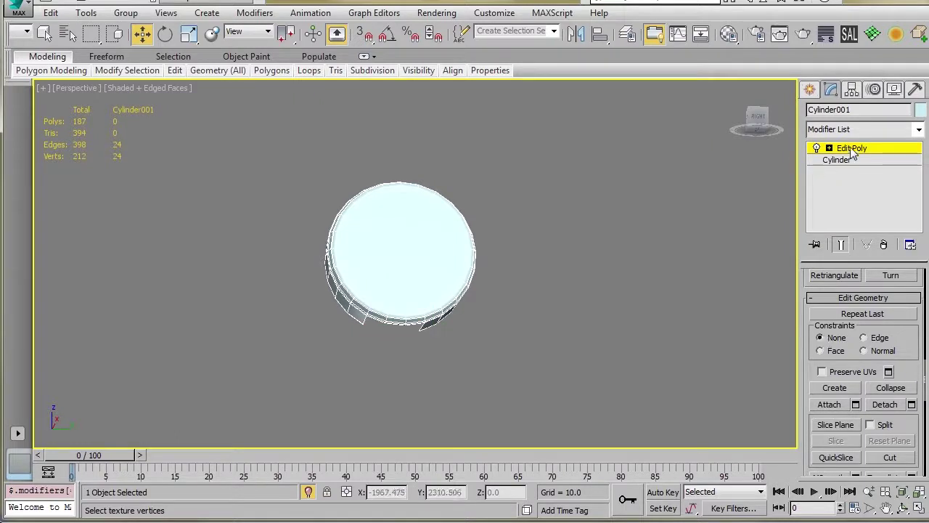
{"action": "left_click", "coordinate": [848, 151]}
Copy the cylinder upward to a Z position of about -208 and shift the copy back to an X position of about -78.
{"action": "middle_click_drag", "start_coordinate": [545, 300], "coordinate": [479, 362], "text": "alt"}
{"action": "left_click", "coordinate": [565, 331]}
{"action": "left_click", "coordinate": [391, 240]}
{"action": "middle_click_drag", "start_coordinate": [387, 271], "coordinate": [372, 310]}
{"action": "mouse_move", "coordinate": [398, 261]}
{"action": "left_mouse_down", "text": "shift"}
{"action": "mouse_move", "coordinate": [420, 151]}
{"action": "mouse_move", "coordinate": [419, 171]}
{"action": "left_mouse_up", "text": "shift"}
{"action": "left_click", "coordinate": [469, 319]}
{"action": "middle_click_drag", "start_coordinate": [380, 279], "coordinate": [367, 317]}
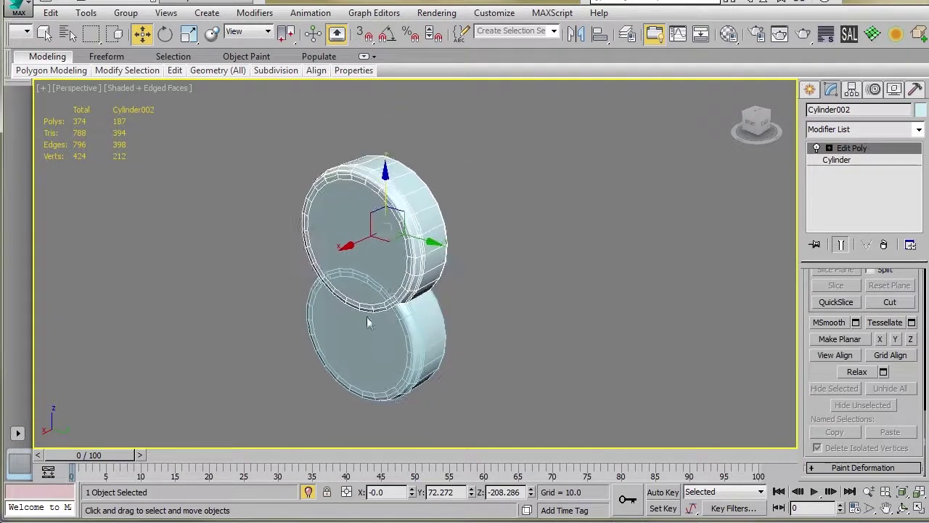
{"action": "left_click_drag", "start_coordinate": [361, 248], "coordinate": [381, 242]}
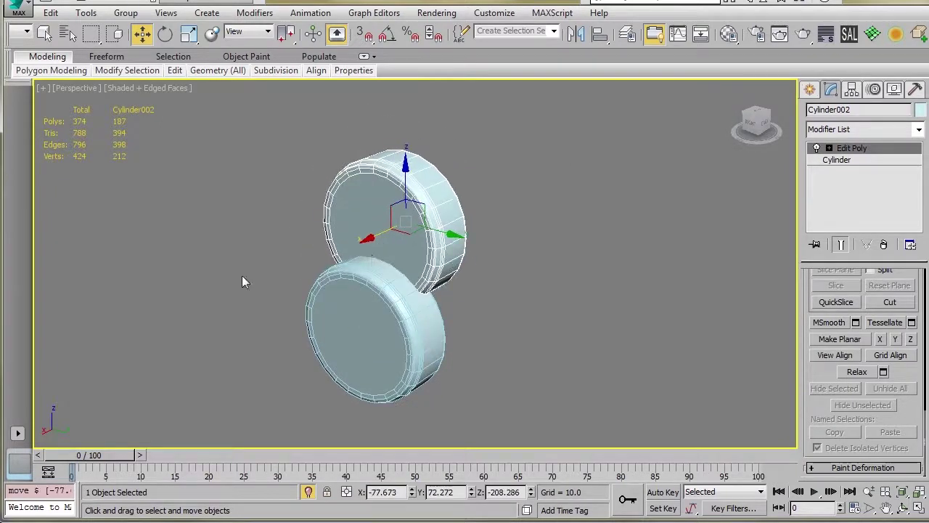
{"action": "left_click", "coordinate": [299, 289]}
Examine the area where the two cylinders overlap, both with edges displayed and in plain shading.
{"action": "middle_click_drag", "start_coordinate": [282, 293], "coordinate": [390, 283], "text": "alt"}
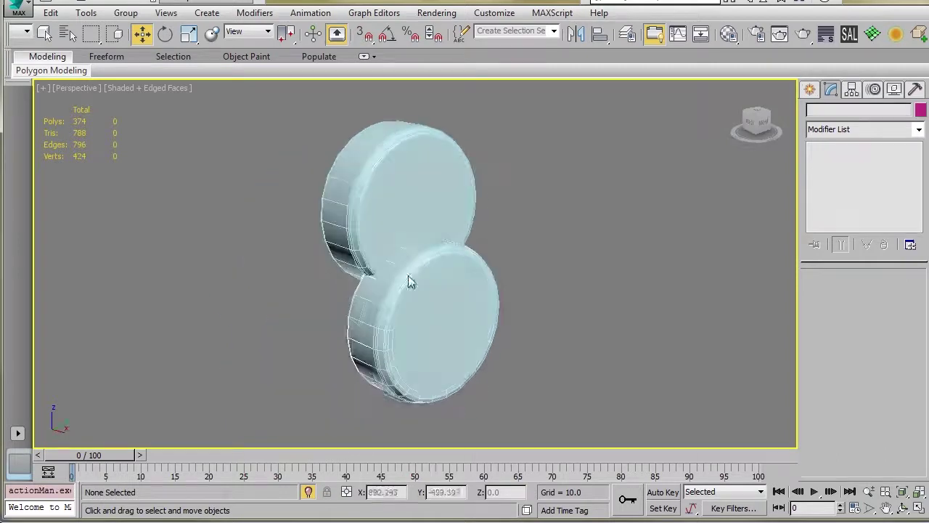
{"action": "left_click", "coordinate": [377, 285]}
{"action": "scroll", "coordinate": [378, 276], "scroll_direction": "up", "scroll_amount": 5}
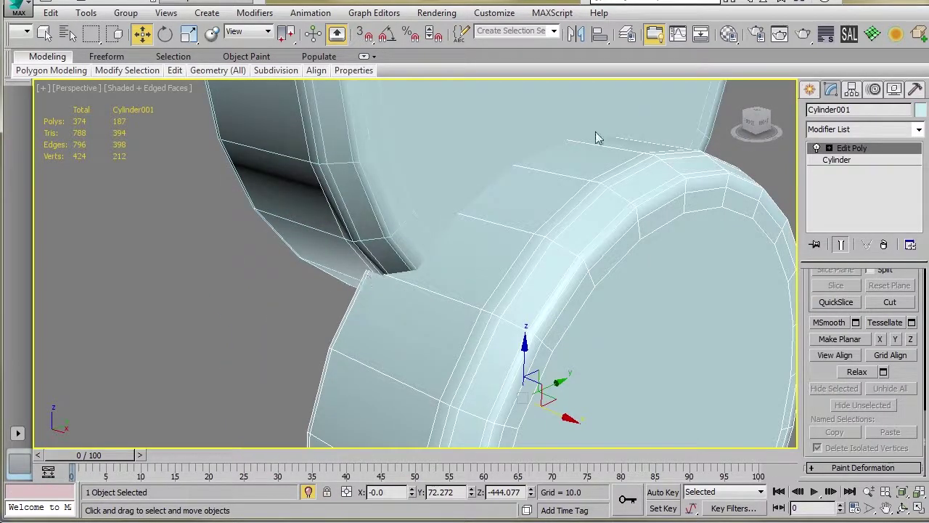
{"action": "scroll", "coordinate": [409, 267], "scroll_direction": "down", "scroll_amount": 3}
{"action": "scroll", "coordinate": [371, 252], "scroll_direction": "down", "scroll_amount": 3}
{"action": "left_click", "coordinate": [290, 296]}
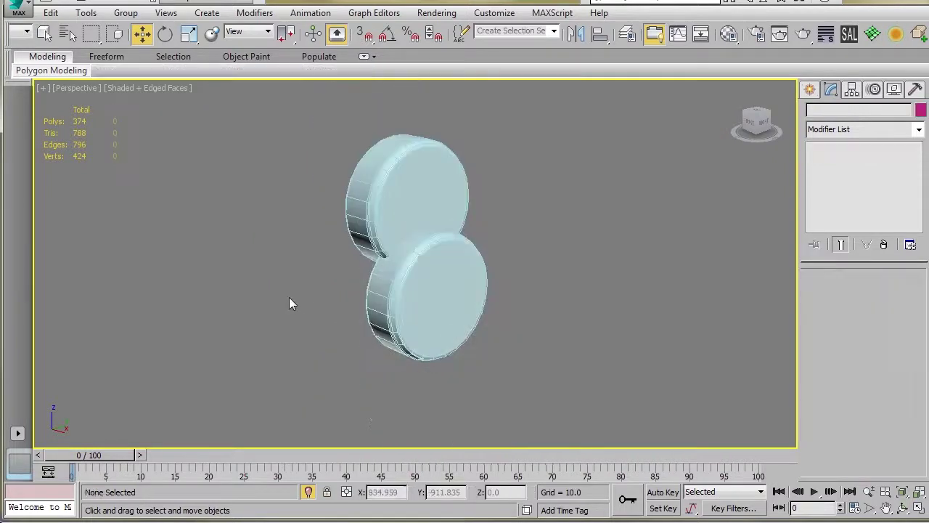
{"action": "key", "text": "F4"}
{"action": "mouse_move", "coordinate": [323, 289]}
{"action": "middle_mouse_down", "text": "alt"}
{"action": "mouse_move", "coordinate": [362, 294]}
{"action": "mouse_move", "coordinate": [298, 297]}
{"action": "mouse_move", "coordinate": [443, 276]}
{"action": "mouse_move", "coordinate": [403, 301]}
{"action": "mouse_move", "coordinate": [419, 297]}
{"action": "mouse_move", "coordinate": [416, 306]}
{"action": "middle_mouse_up", "text": "alt"}
{"action": "scroll", "coordinate": [403, 294], "scroll_direction": "up", "scroll_amount": 5}
{"action": "scroll", "coordinate": [371, 286], "scroll_direction": "down", "scroll_amount": 3}
{"action": "left_click", "coordinate": [416, 300]}
{"action": "middle_click_drag", "start_coordinate": [358, 291], "coordinate": [326, 288], "text": "alt"}
{"action": "mouse_move", "coordinate": [475, 252]}
{"action": "middle_mouse_down", "text": "alt"}
{"action": "mouse_move", "coordinate": [363, 269]}
{"action": "mouse_move", "coordinate": [356, 286]}
{"action": "mouse_move", "coordinate": [566, 305]}
{"action": "mouse_move", "coordinate": [452, 291]}
{"action": "middle_mouse_up", "text": "alt"}
{"action": "left_click", "coordinate": [530, 320]}
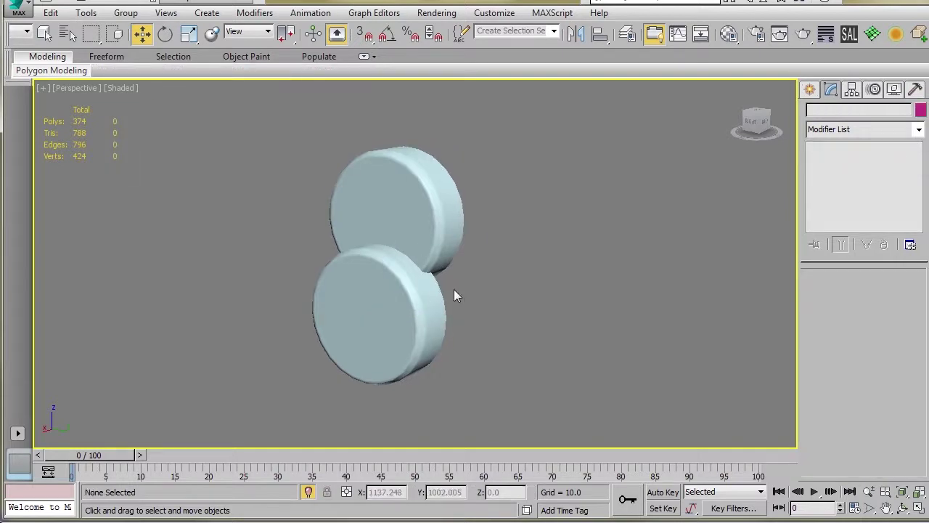
Display the edges again, select both cylinders to compare their meshes, and inspect the line where they intersect.
{"action": "left_click", "coordinate": [421, 243]}
{"action": "key", "text": "F4"}
{"action": "scroll", "coordinate": [393, 290], "scroll_direction": "up", "scroll_amount": 3}
{"action": "left_click", "coordinate": [403, 285], "text": "ctrl"}
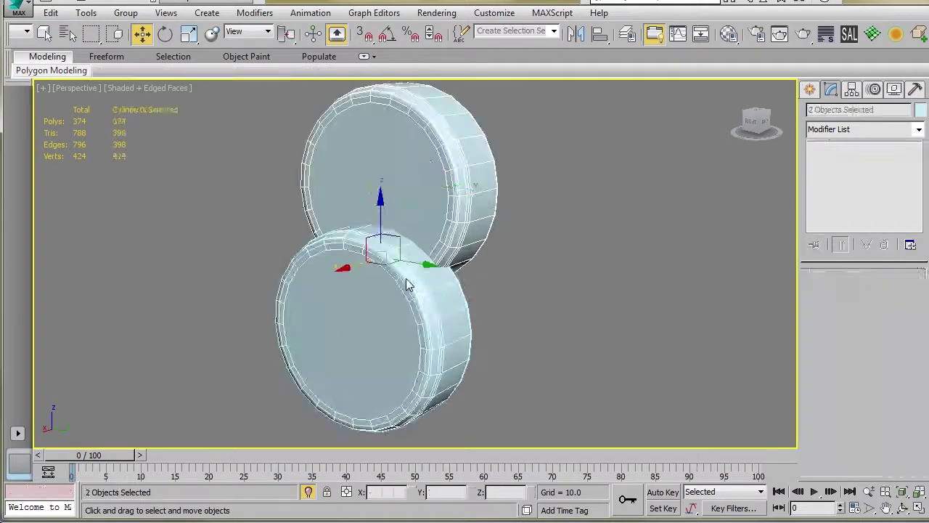
{"action": "left_click", "coordinate": [547, 290]}
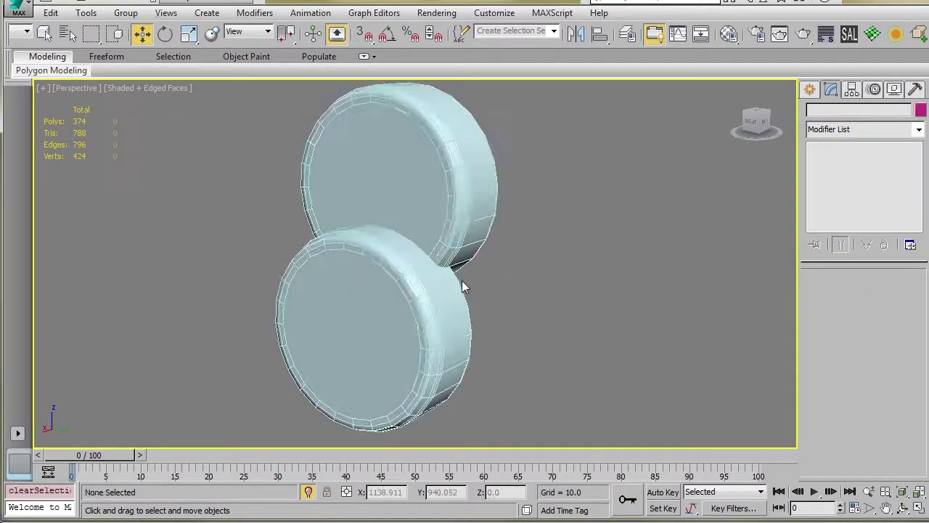
{"action": "middle_click_drag", "start_coordinate": [373, 273], "coordinate": [497, 262], "text": "alt"}
{"action": "left_click", "coordinate": [498, 257]}
{"action": "middle_click_drag", "start_coordinate": [406, 245], "coordinate": [344, 265], "text": "alt"}
{"action": "scroll", "coordinate": [397, 257], "scroll_direction": "up", "scroll_amount": 5}
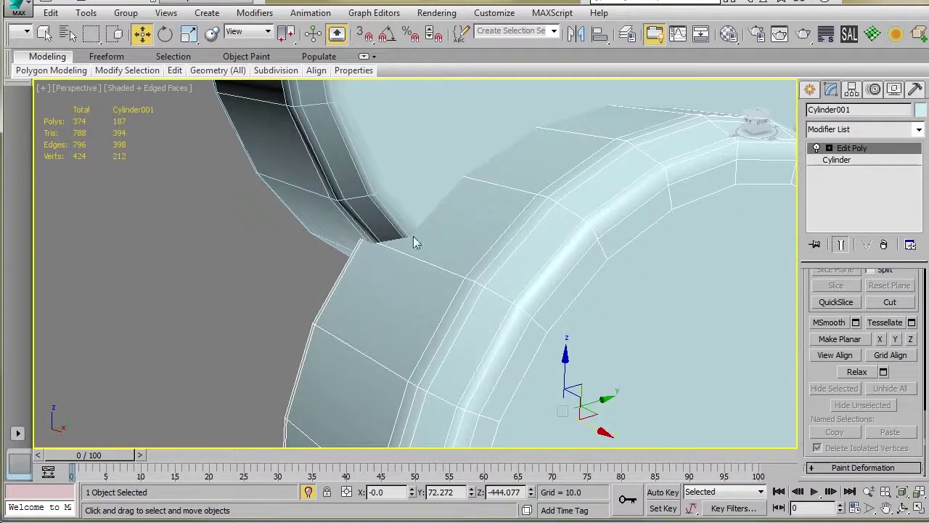
{"action": "scroll", "coordinate": [488, 172], "scroll_direction": "down", "scroll_amount": 5}
{"action": "scroll", "coordinate": [500, 259], "scroll_direction": "down", "scroll_amount": 5}
{"action": "scroll", "coordinate": [546, 249], "scroll_direction": "up", "scroll_amount": 5}
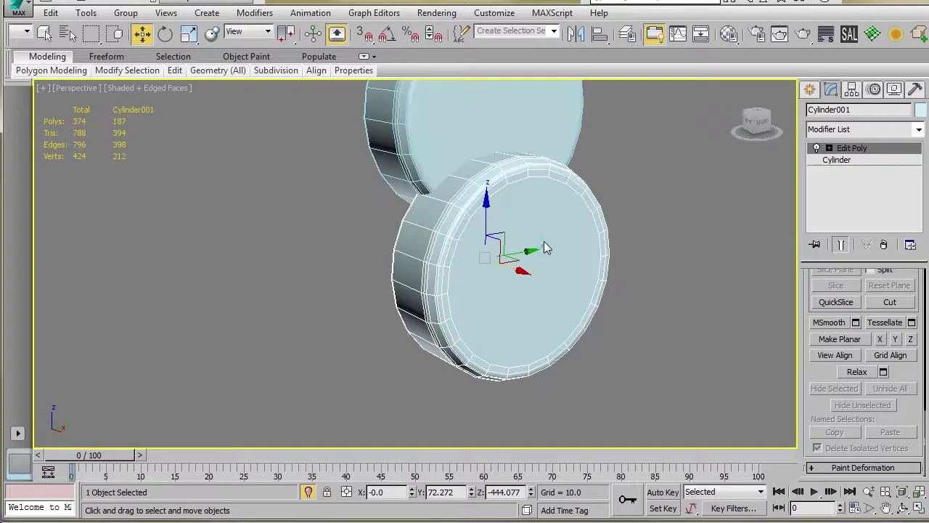
{"action": "mouse_move", "coordinate": [546, 243]}
{"action": "middle_mouse_down", "text": "alt"}
{"action": "mouse_move", "coordinate": [388, 226]}
{"action": "mouse_move", "coordinate": [394, 234]}
{"action": "mouse_move", "coordinate": [444, 224]}
{"action": "mouse_move", "coordinate": [432, 206]}
{"action": "mouse_move", "coordinate": [544, 249]}
{"action": "middle_mouse_up", "text": "alt"}
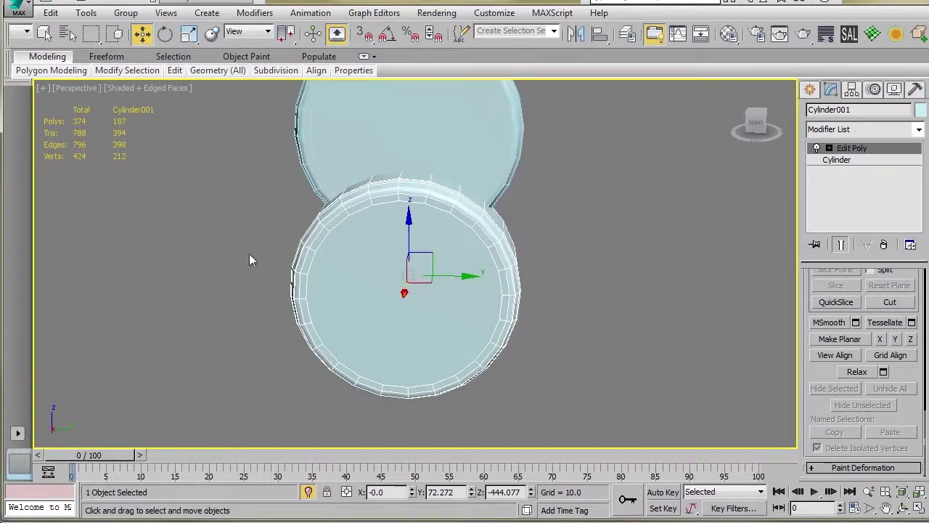
Exit isolation so the car blueprint planes are shown again, and delete both overlapping cylinders.
{"action": "left_click", "coordinate": [234, 273]}
{"action": "middle_click_drag", "start_coordinate": [235, 272], "coordinate": [256, 303], "text": "alt"}
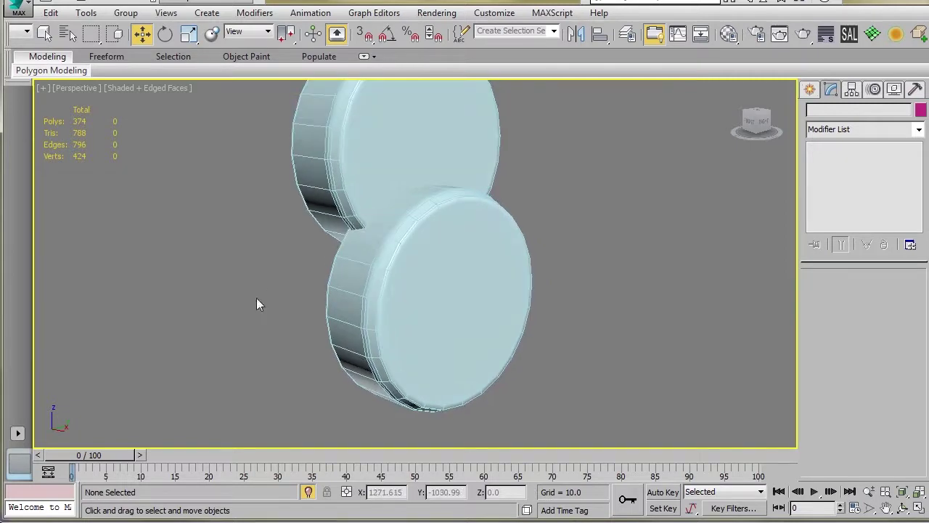
{"action": "middle_click_drag", "start_coordinate": [293, 270], "coordinate": [326, 267], "text": "alt"}
{"action": "scroll", "coordinate": [325, 268], "scroll_direction": "down", "scroll_amount": 4}
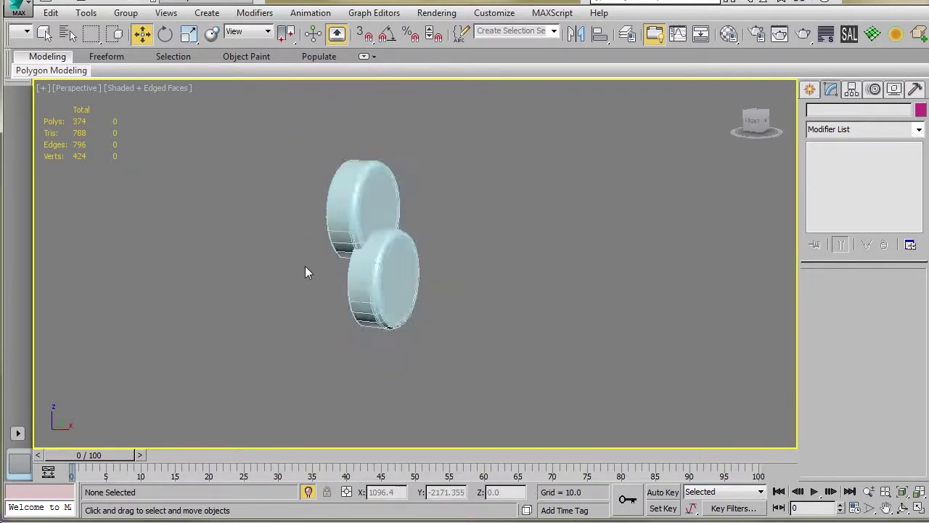
{"action": "left_click", "coordinate": [308, 492]}
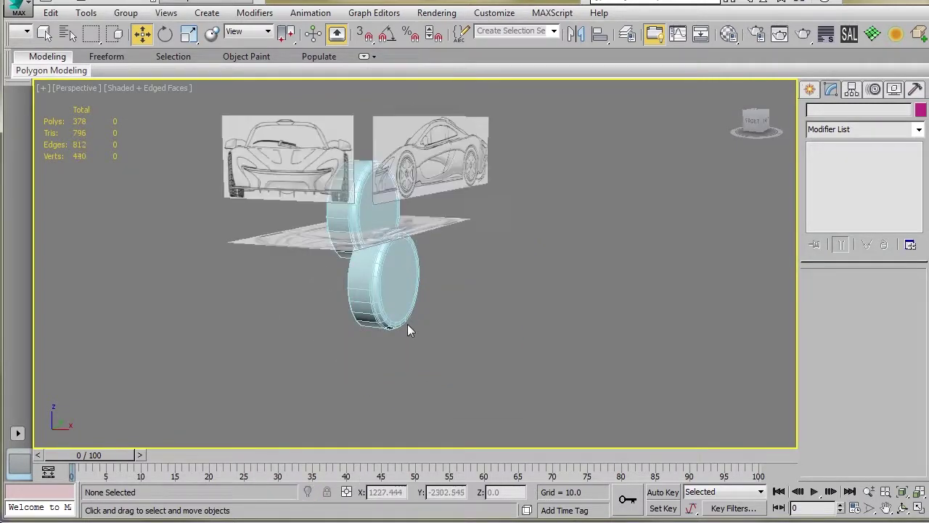
{"action": "left_click", "coordinate": [390, 295]}
{"action": "left_click", "coordinate": [338, 212], "text": "ctrl"}
{"action": "key", "text": "Delete"}
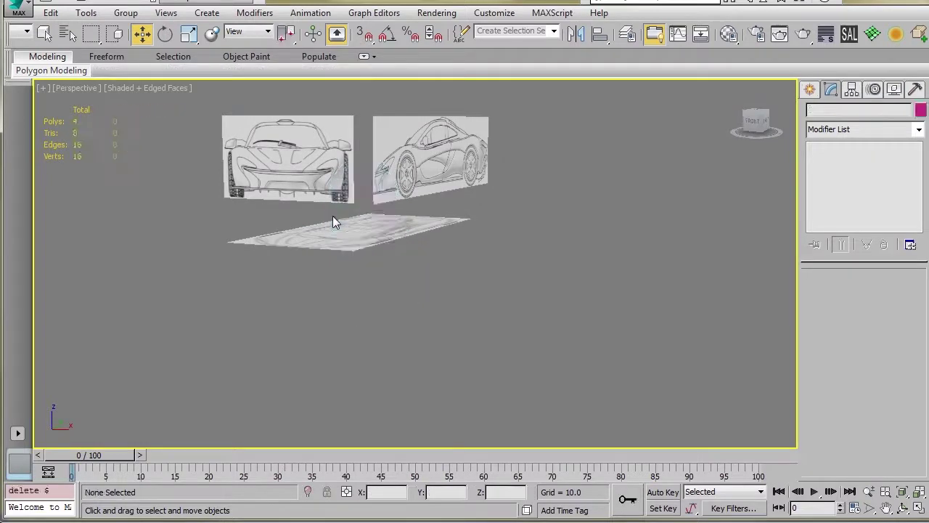
Switch to the right view and examine the front wheel on the car's side blueprint.
{"action": "middle_click_drag", "start_coordinate": [403, 259], "coordinate": [440, 260]}
{"action": "key", "text": "r"}
{"action": "key", "text": "z"}
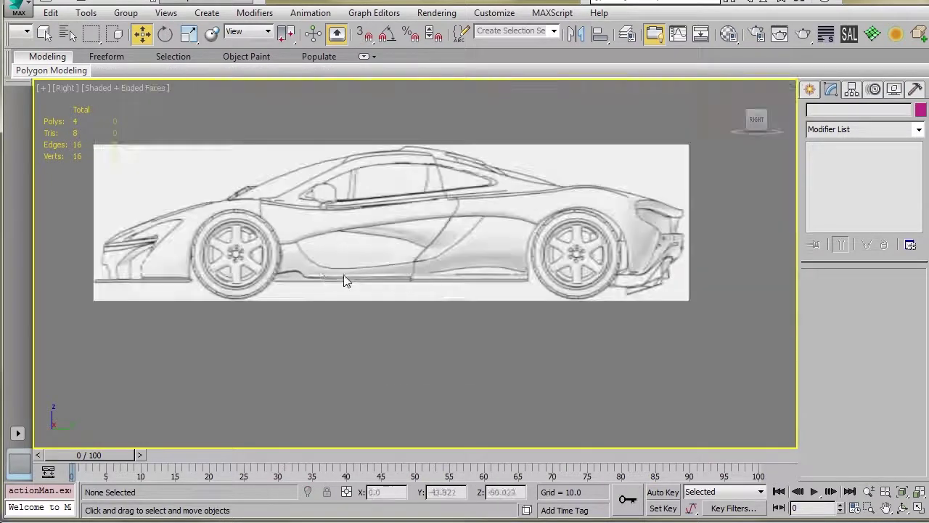
{"action": "middle_click_drag", "start_coordinate": [306, 269], "coordinate": [293, 291]}
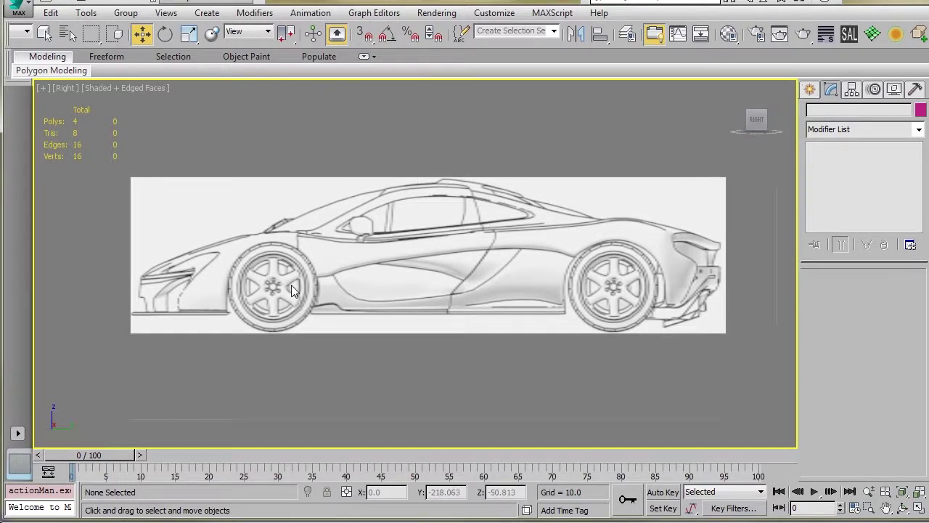
{"action": "scroll", "coordinate": [296, 276], "scroll_direction": "up", "scroll_amount": 2}
{"action": "scroll", "coordinate": [250, 267], "scroll_direction": "down", "scroll_amount": 2}
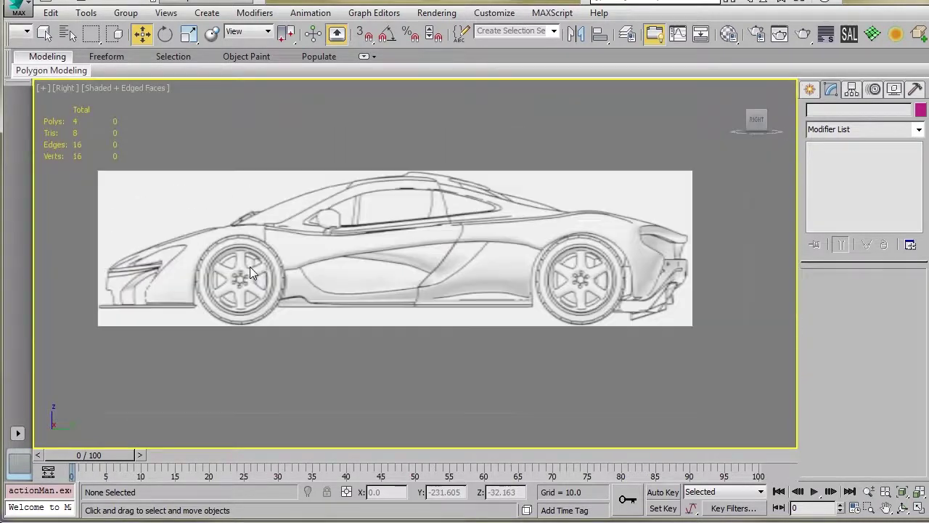
{"action": "scroll", "coordinate": [250, 267], "scroll_direction": "down", "scroll_amount": 1}
{"action": "scroll", "coordinate": [248, 276], "scroll_direction": "up", "scroll_amount": 1}
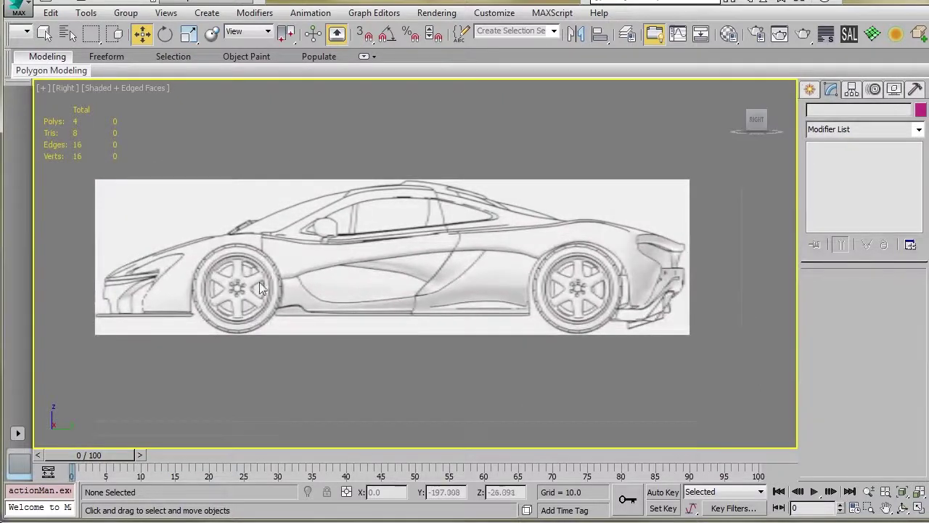
{"action": "middle_click_drag", "start_coordinate": [260, 282], "coordinate": [250, 296]}
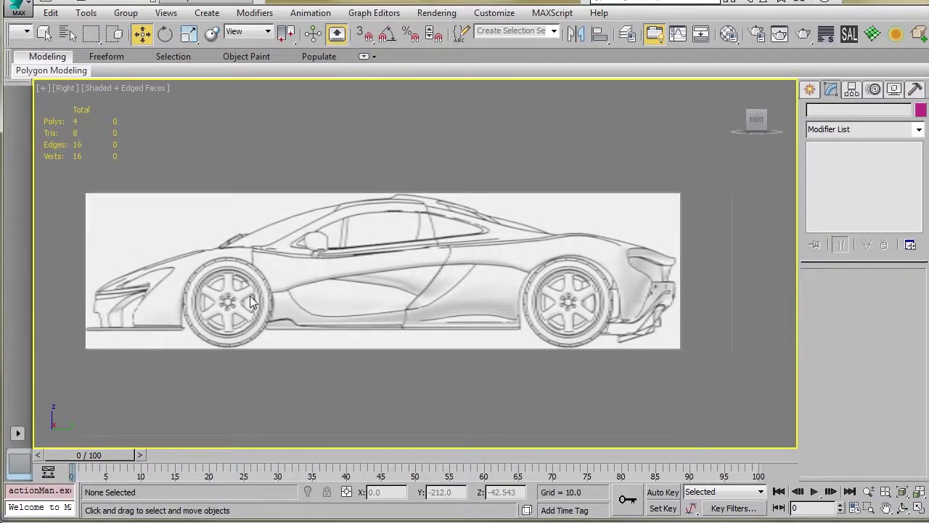
{"action": "middle_click_drag", "start_coordinate": [331, 280], "coordinate": [302, 294]}
{"action": "scroll", "coordinate": [302, 294], "scroll_direction": "up", "scroll_amount": 3}
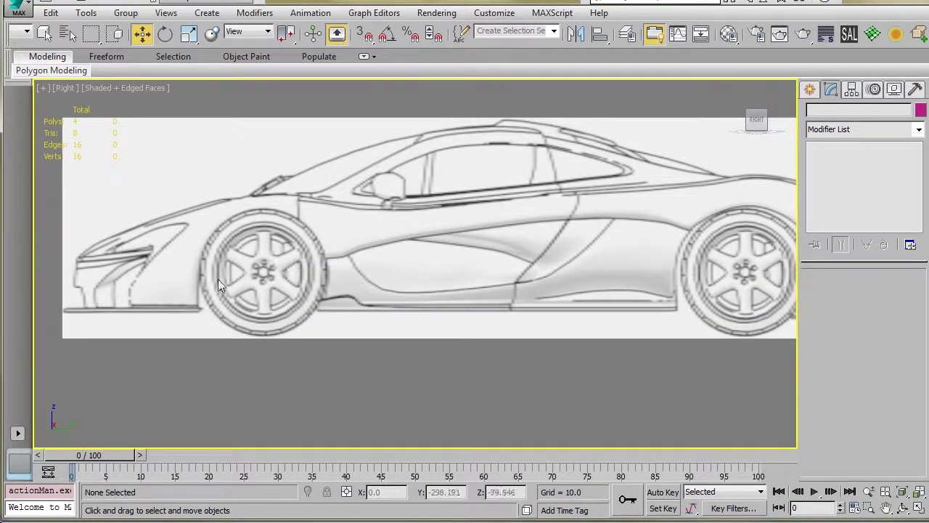
{"action": "middle_click_drag", "start_coordinate": [303, 270], "coordinate": [291, 285]}
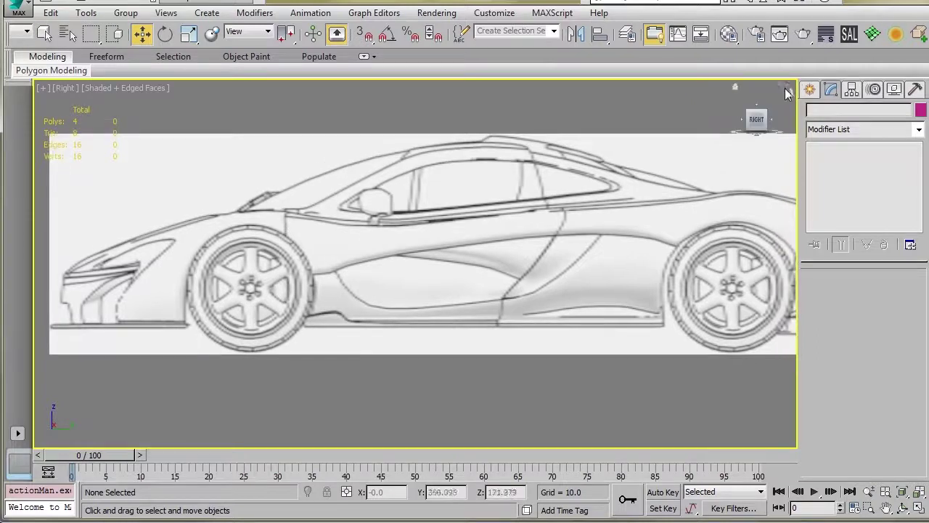
Create a cylinder centred on the front wheel of the side blueprint, with a radius of about 74.6 and a height of about 56.3.
{"action": "left_click", "coordinate": [808, 89]}
{"action": "left_click", "coordinate": [832, 213]}
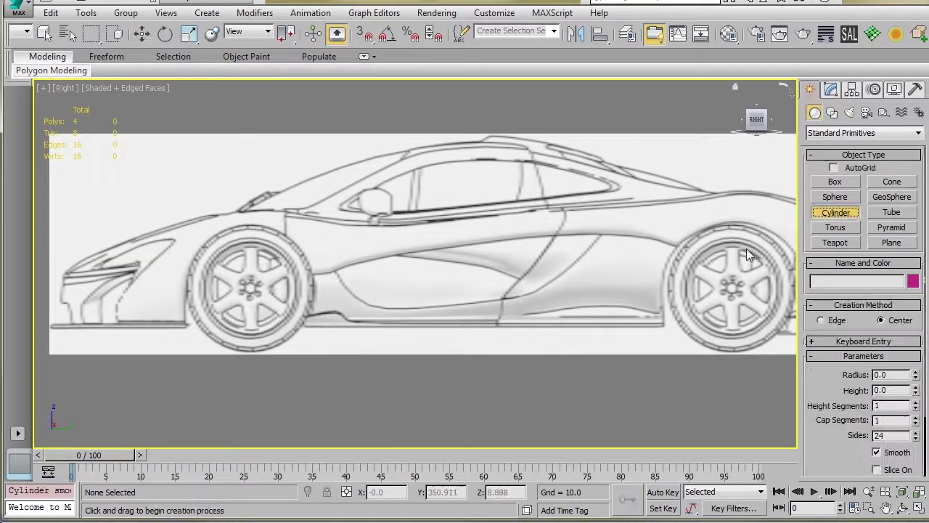
{"action": "middle_click_drag", "start_coordinate": [310, 322], "coordinate": [258, 288]}
{"action": "scroll", "coordinate": [265, 333], "scroll_direction": "down", "scroll_amount": 2}
{"action": "scroll", "coordinate": [280, 280], "scroll_direction": "up", "scroll_amount": 2}
{"action": "left_click_drag", "start_coordinate": [278, 267], "coordinate": [328, 231]}
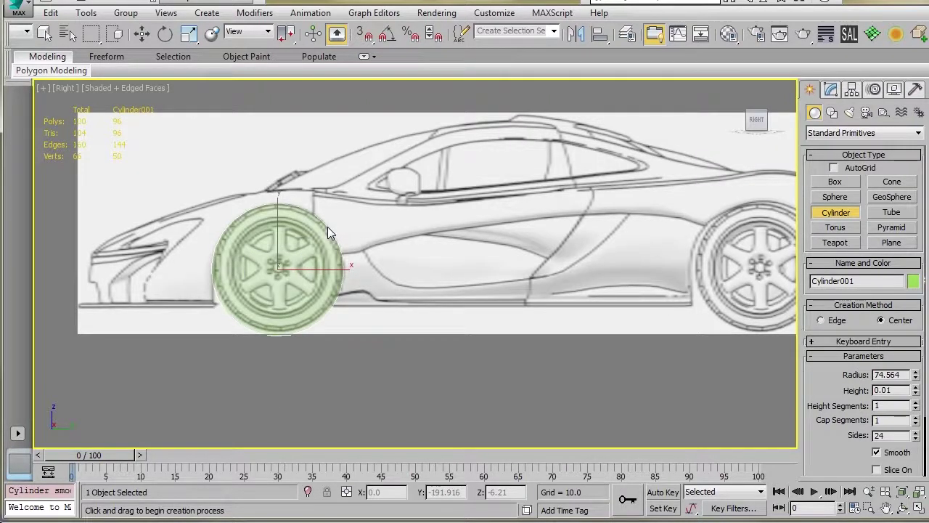
{"action": "key", "text": "w"}
{"action": "left_click", "coordinate": [831, 89]}
Add an Edit Poly modifier to the wheel cylinder and delete all polygons except the cap facing the view.
{"action": "middle_click_drag", "start_coordinate": [345, 284], "coordinate": [266, 306]}
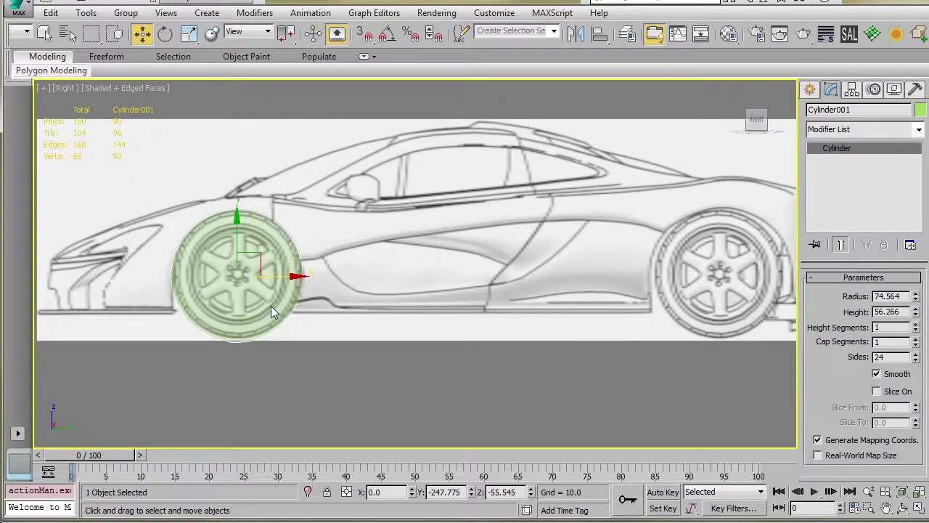
{"action": "mouse_move", "coordinate": [275, 300]}
{"action": "middle_mouse_down"}
{"action": "mouse_move", "coordinate": [308, 296]}
{"action": "mouse_move", "coordinate": [217, 326]}
{"action": "mouse_move", "coordinate": [241, 308]}
{"action": "mouse_move", "coordinate": [240, 284]}
{"action": "middle_mouse_up"}
{"action": "key", "text": "F4"}
{"action": "key", "text": "F4"}
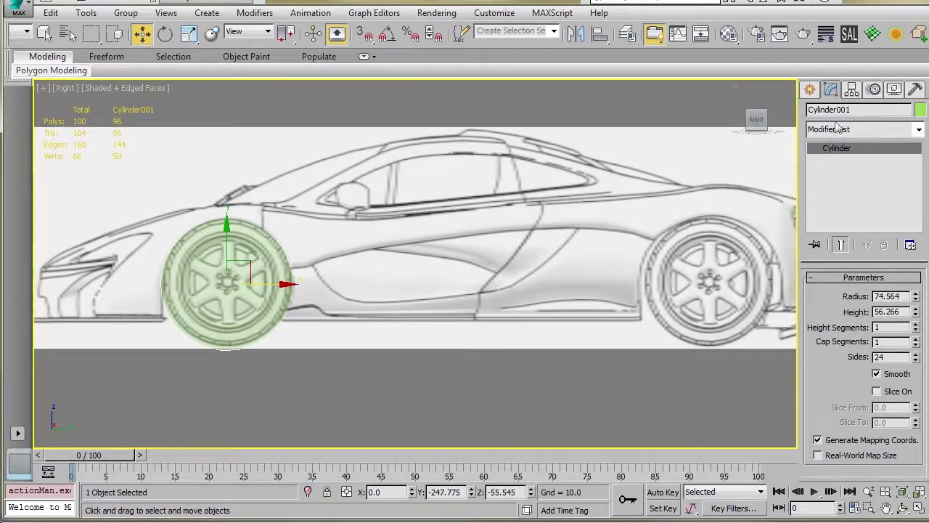
{"action": "middle_click_drag", "start_coordinate": [510, 201], "coordinate": [532, 195]}
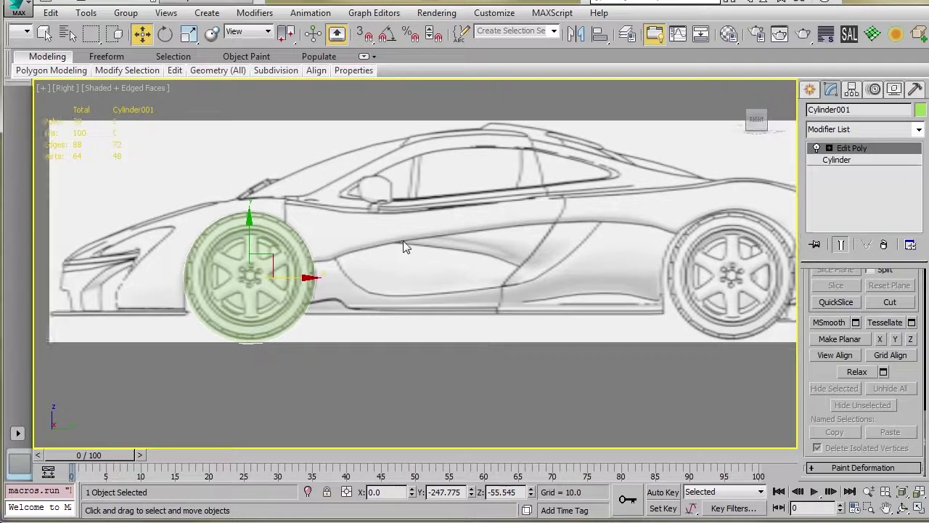
{"action": "key", "text": "4"}
{"action": "left_click", "coordinate": [277, 297]}
{"action": "left_click", "coordinate": [278, 297]}
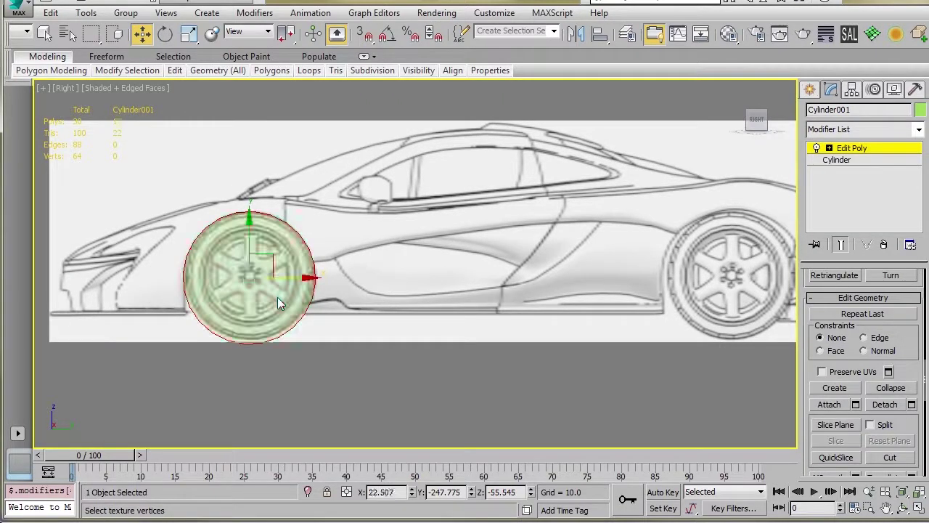
{"action": "key", "text": "Delete"}
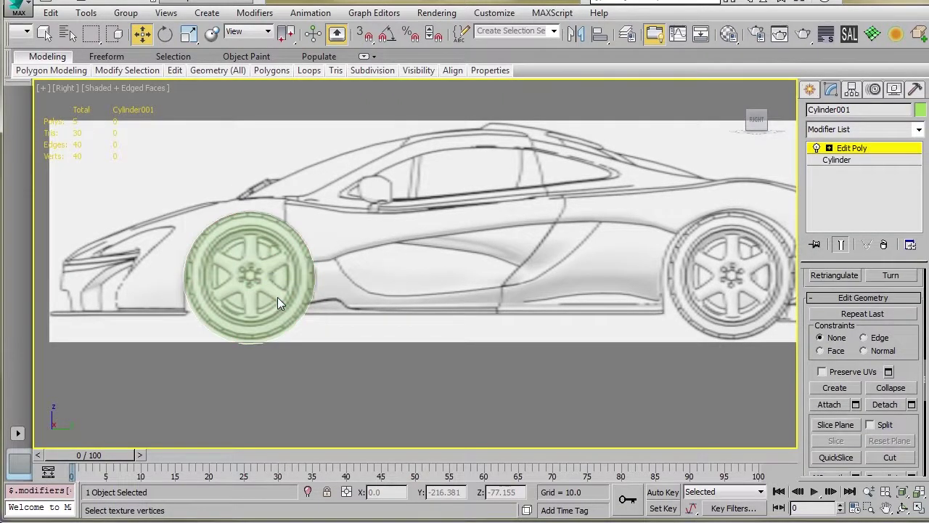
{"action": "middle_click_drag", "start_coordinate": [278, 297], "coordinate": [291, 296]}
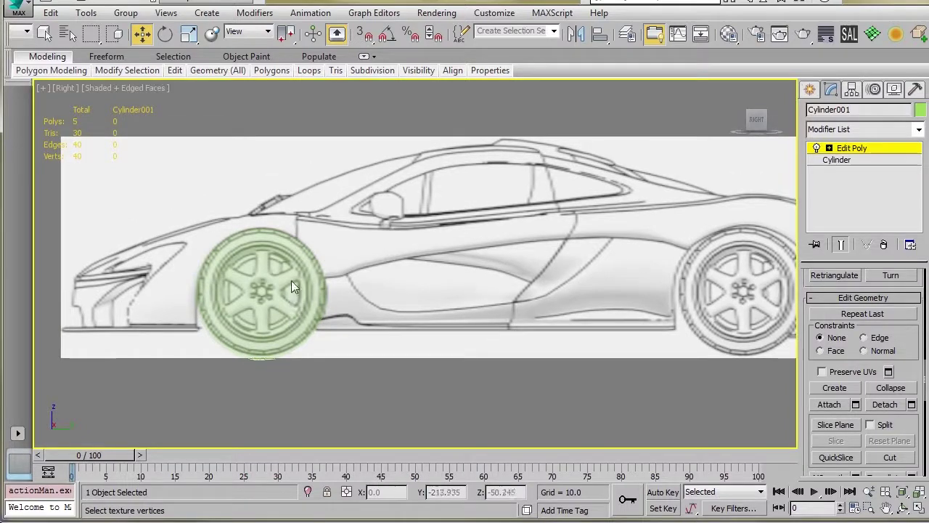
Select the border around the remaining cap and compare it with the tyre outline on the blueprint.
{"action": "left_click", "coordinate": [281, 281]}
{"action": "key", "text": "3"}
{"action": "left_click", "coordinate": [298, 238]}
{"action": "scroll", "coordinate": [313, 269], "scroll_direction": "up", "scroll_amount": 3}
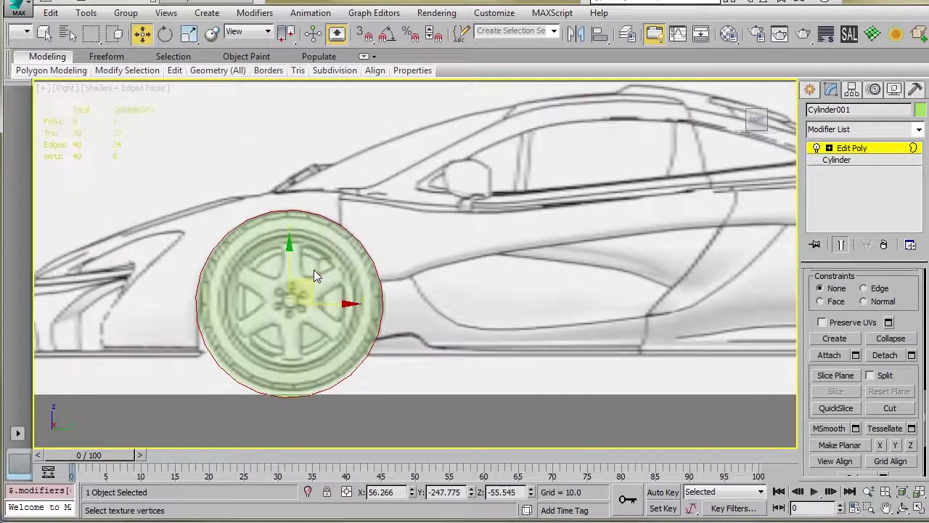
{"action": "scroll", "coordinate": [381, 280], "scroll_direction": "down", "scroll_amount": 3}
{"action": "middle_click_drag", "start_coordinate": [394, 280], "coordinate": [336, 246]}
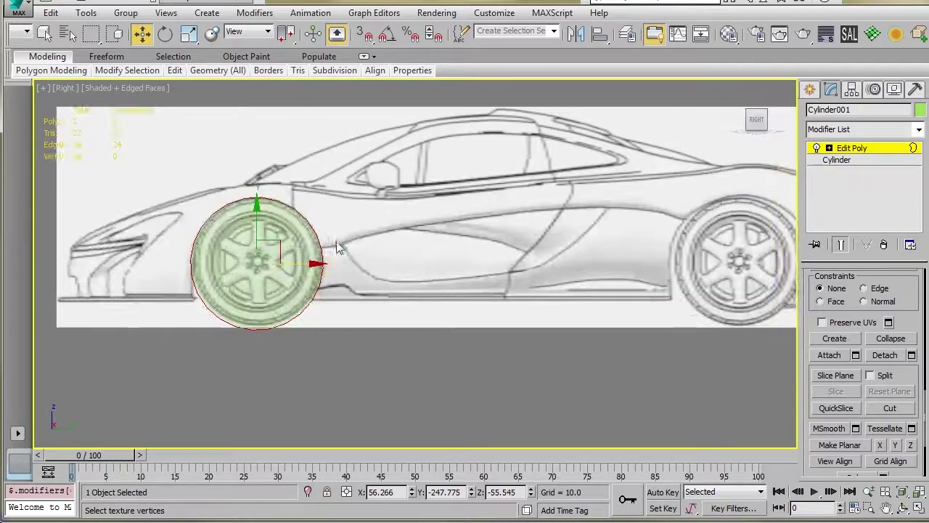
Return to the base cylinder's parameters and set its number of sides to 16.
{"action": "left_click", "coordinate": [837, 161]}
{"action": "middle_click_drag", "start_coordinate": [545, 329], "coordinate": [562, 295]}
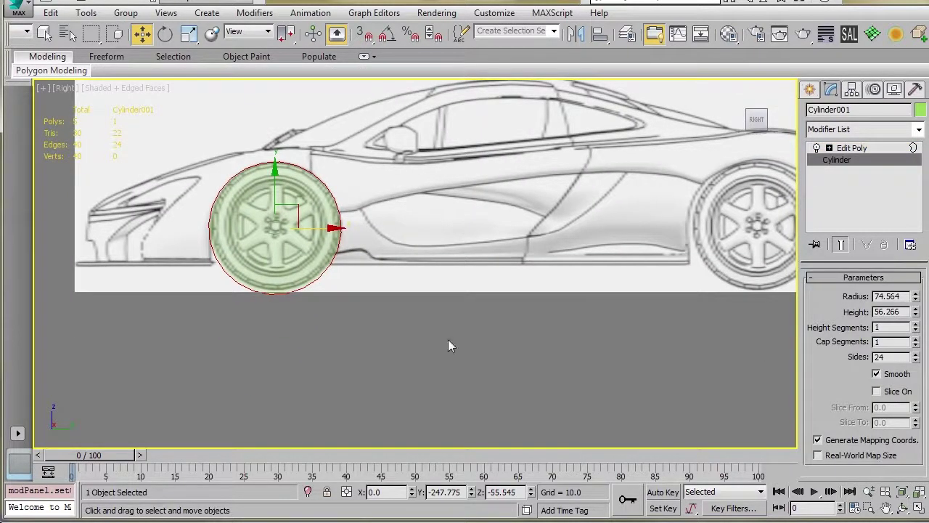
{"action": "middle_click_drag", "start_coordinate": [390, 240], "coordinate": [400, 296]}
{"action": "middle_click_drag", "start_coordinate": [247, 254], "coordinate": [210, 243]}
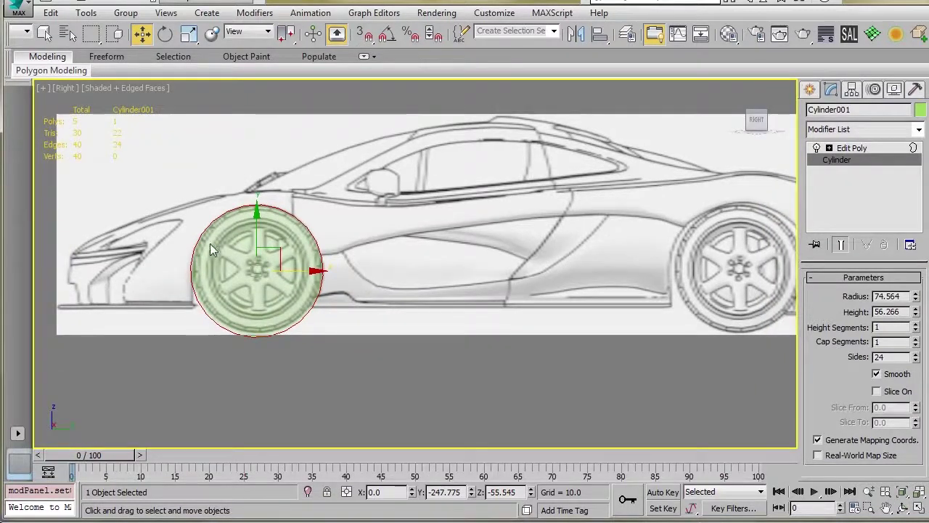
{"action": "double_click", "coordinate": [887, 357]}
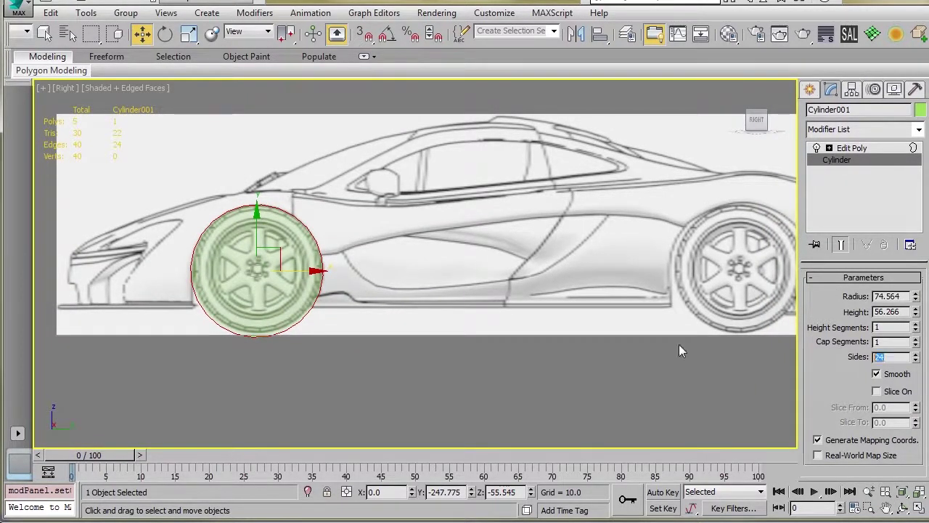
{"action": "type", "text": "16"}
{"action": "key", "text": "Return"}
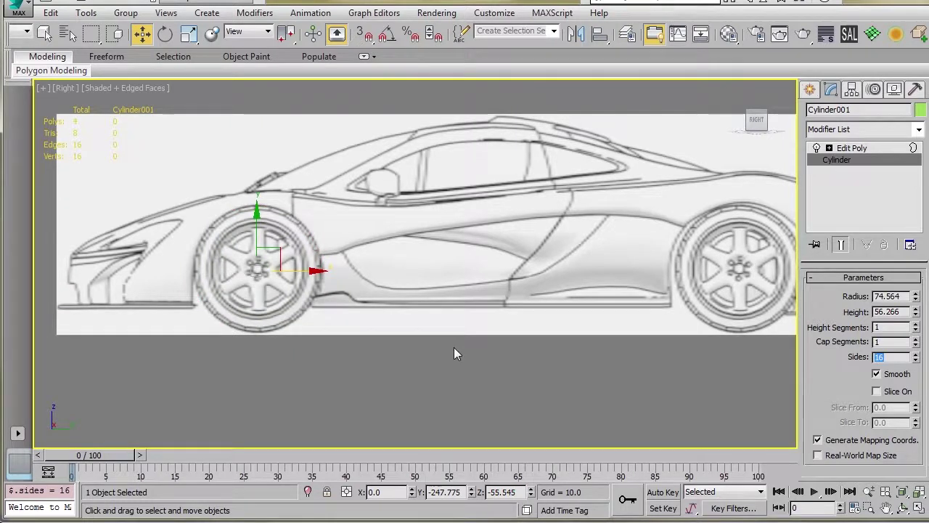
Remove the Edit Poly modifier from the cylinder's modifier stack.
{"action": "middle_click_drag", "start_coordinate": [453, 347], "coordinate": [456, 360]}
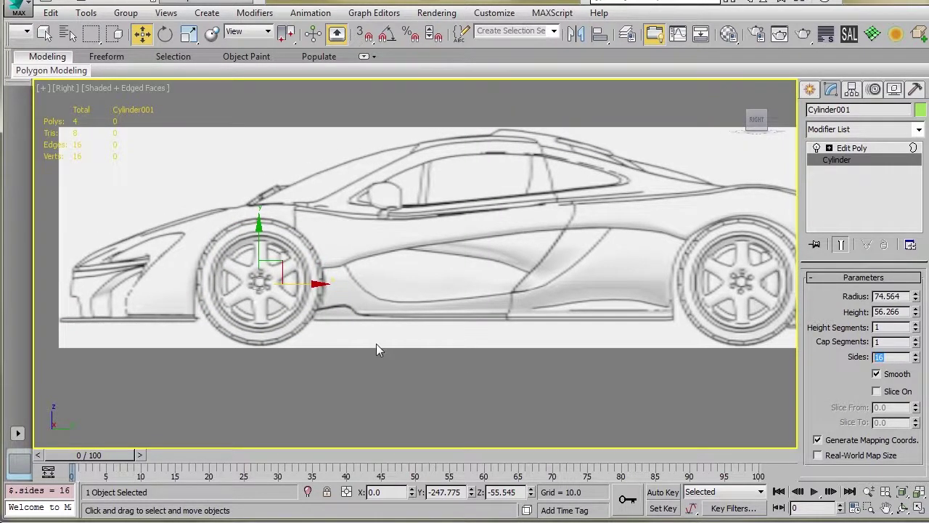
{"action": "middle_click_drag", "start_coordinate": [376, 349], "coordinate": [370, 366]}
{"action": "left_click", "coordinate": [856, 149]}
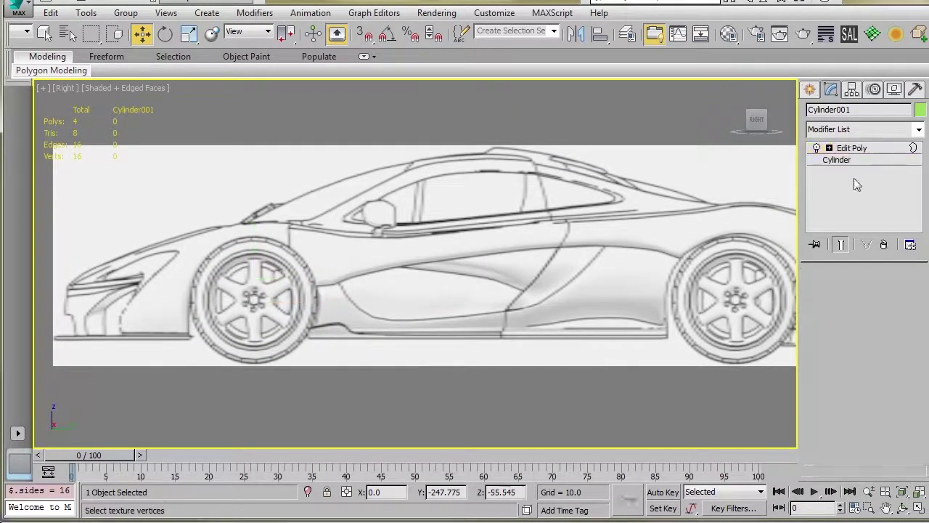
{"action": "left_click", "coordinate": [885, 246]}
Move the cylinder along X to about 298, then make it see-through over the front wheel in the right view.
{"action": "middle_click_drag", "start_coordinate": [372, 196], "coordinate": [404, 276]}
{"action": "scroll", "coordinate": [338, 238], "scroll_direction": "down", "scroll_amount": 3}
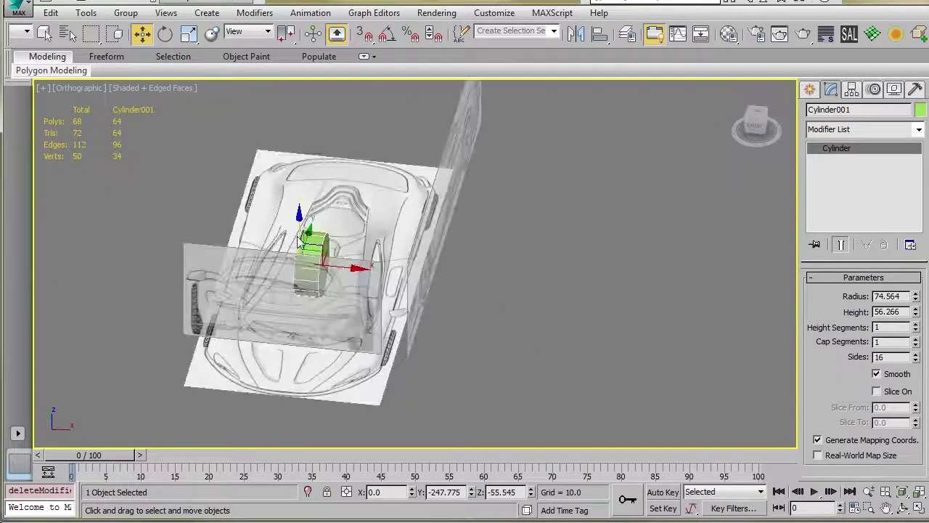
{"action": "left_click_drag", "start_coordinate": [338, 270], "coordinate": [472, 297]}
{"action": "key", "text": "r"}
{"action": "key", "text": "z"}
{"action": "middle_click_drag", "start_coordinate": [350, 257], "coordinate": [304, 253]}
{"action": "key", "text": "alt+x"}
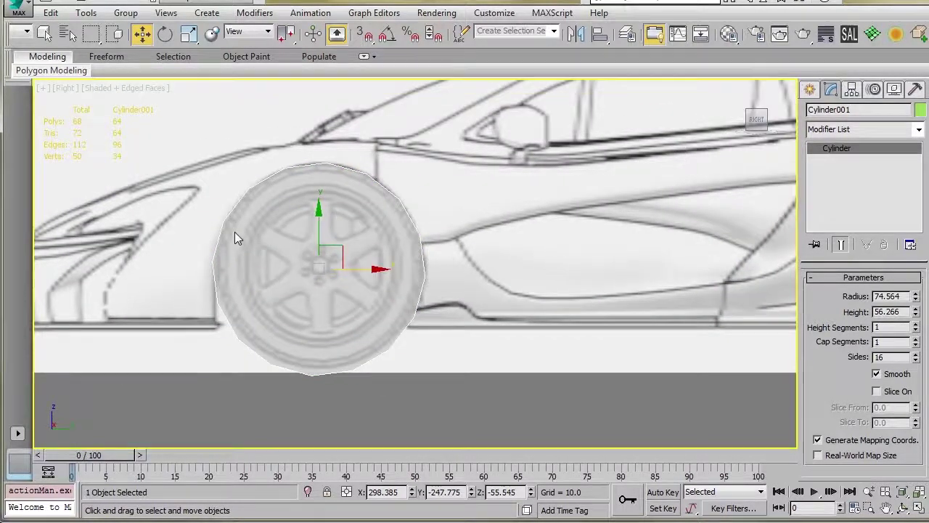
{"action": "scroll", "coordinate": [312, 214], "scroll_direction": "down", "scroll_amount": 3}
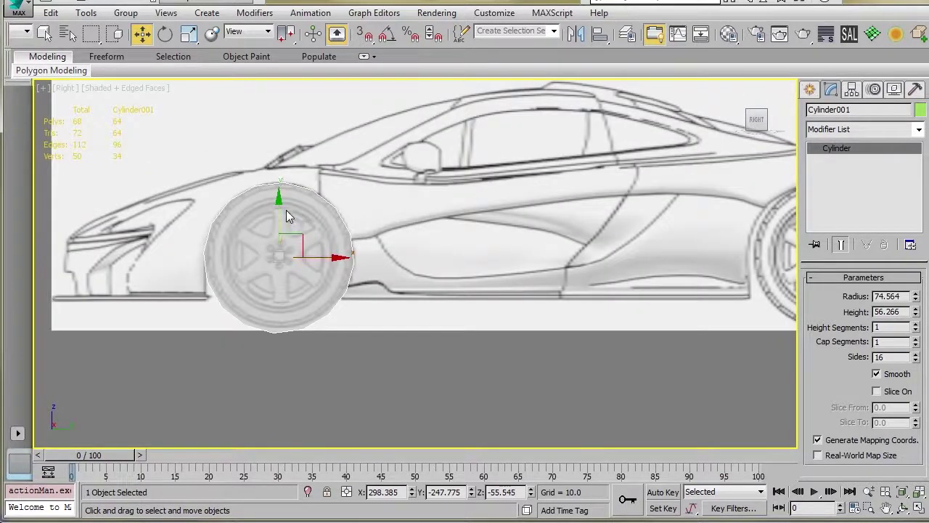
Apply Edit Poly to the 16-sided cylinder and delete every polygon except its outward-facing cap.
{"action": "left_click", "coordinate": [874, 35]}
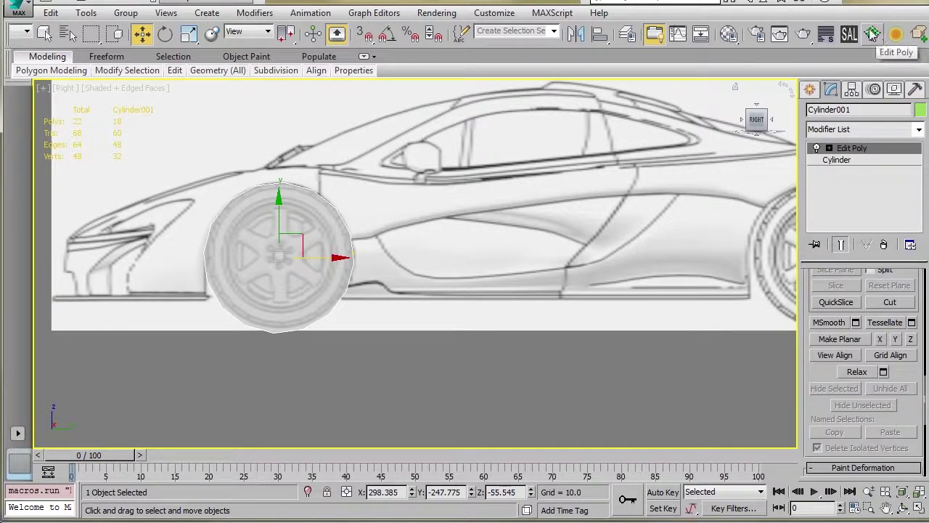
{"action": "middle_click_drag", "start_coordinate": [334, 236], "coordinate": [363, 249]}
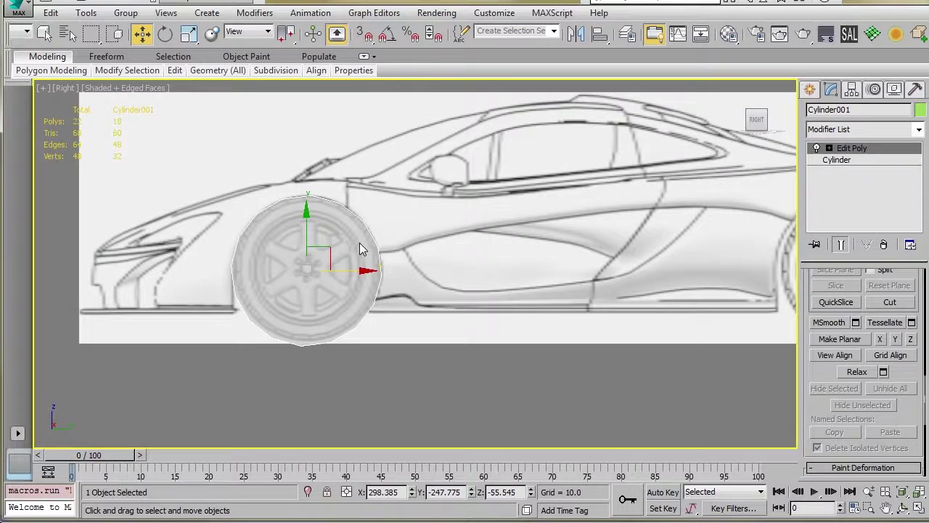
{"action": "key", "text": "1"}
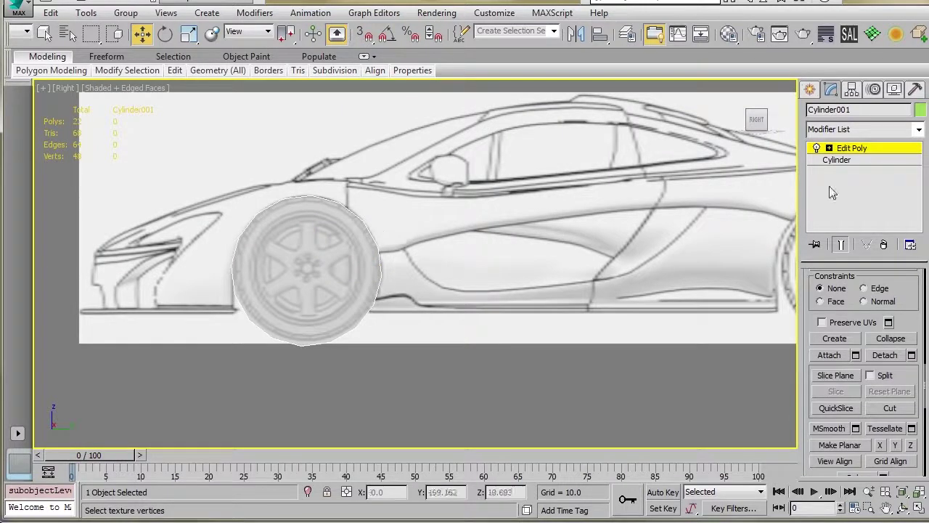
{"action": "middle_click_drag", "start_coordinate": [525, 245], "coordinate": [535, 263], "text": "alt"}
{"action": "key", "text": "4"}
{"action": "left_click", "coordinate": [342, 259]}
{"action": "key", "text": "ctrl+i"}
{"action": "key", "text": "Delete"}
Select the cap's outer border and scale out a copy of it to add a thin ring of polygons around the front wheel.
{"action": "key", "text": "3"}
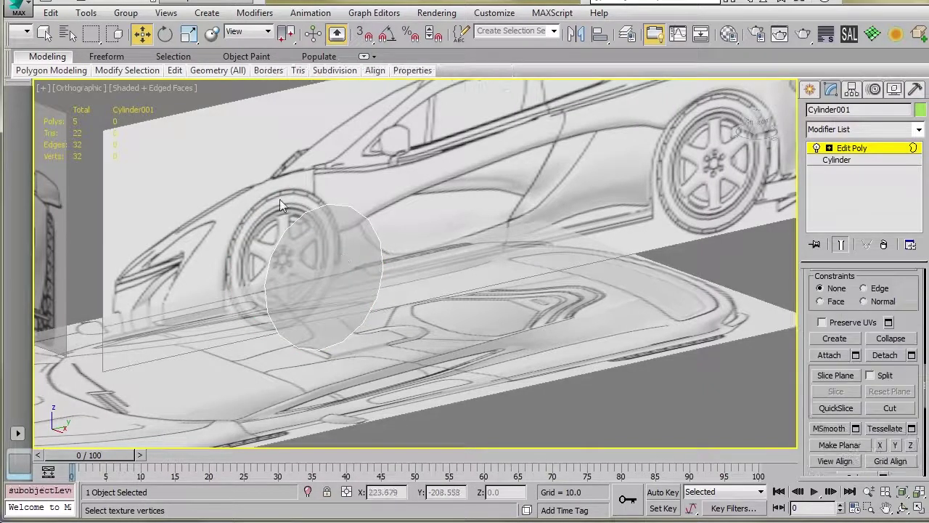
{"action": "left_click", "coordinate": [291, 224]}
{"action": "key", "text": "shift+z"}
{"action": "key", "text": "shift+z"}
{"action": "scroll", "coordinate": [465, 336], "scroll_direction": "up", "scroll_amount": 3}
{"action": "scroll", "coordinate": [272, 267], "scroll_direction": "down", "scroll_amount": 2}
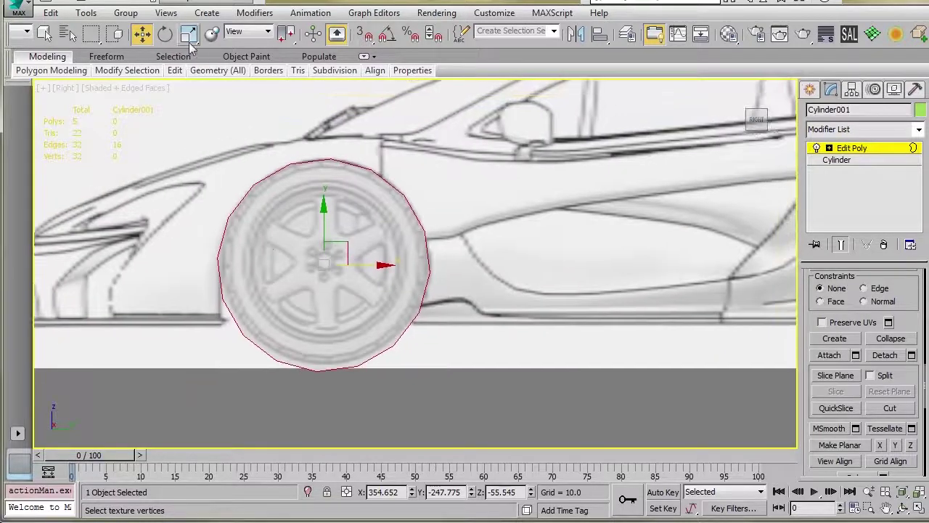
{"action": "left_click", "coordinate": [189, 40]}
{"action": "left_click_drag", "start_coordinate": [337, 251], "coordinate": [348, 244], "text": "shift"}
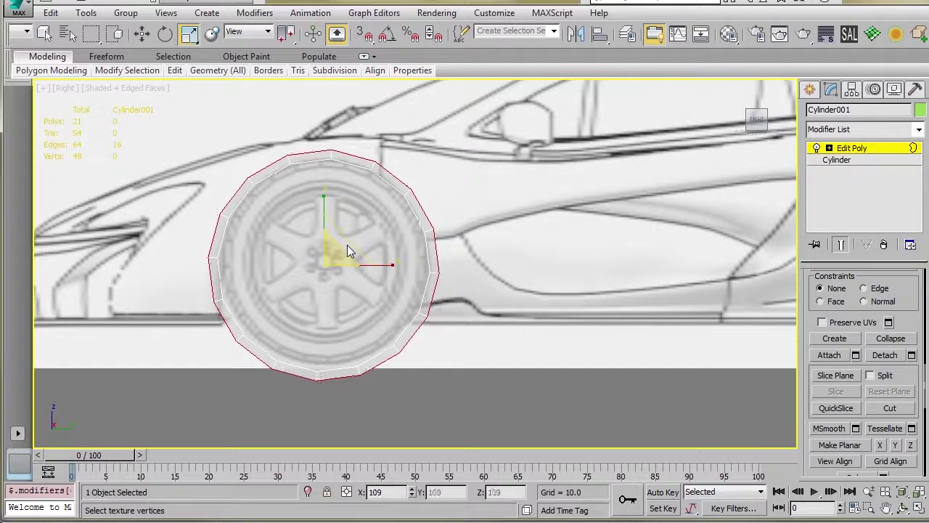
{"action": "key", "text": "w"}
{"action": "key", "text": "ctrl+d"}
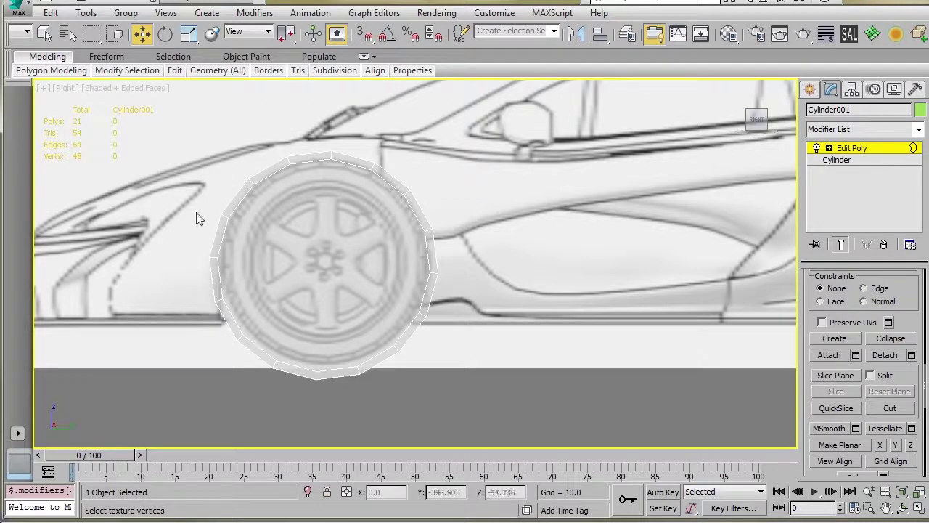
Delete the large cap polygon covering the front wheel, leaving only the thin outer ring.
{"action": "middle_click_drag", "start_coordinate": [227, 314], "coordinate": [279, 324]}
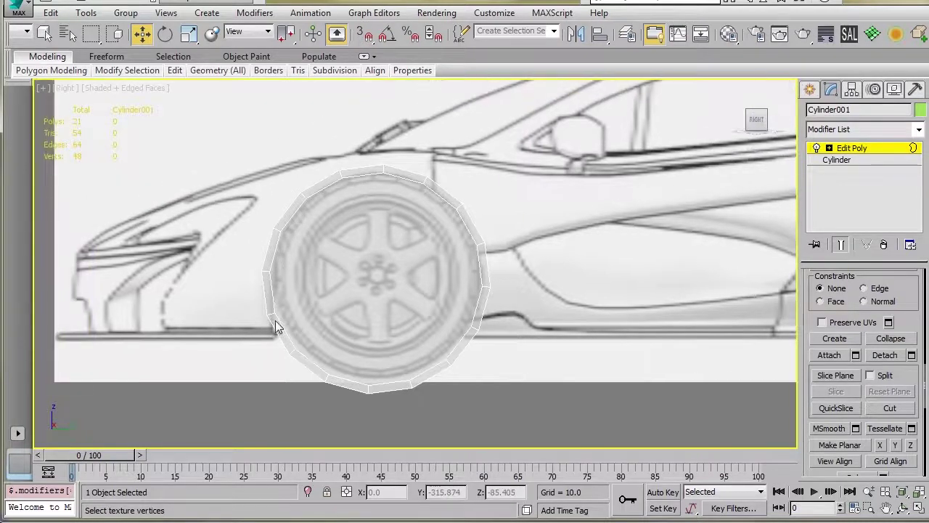
{"action": "scroll", "coordinate": [303, 272], "scroll_direction": "up", "scroll_amount": 3}
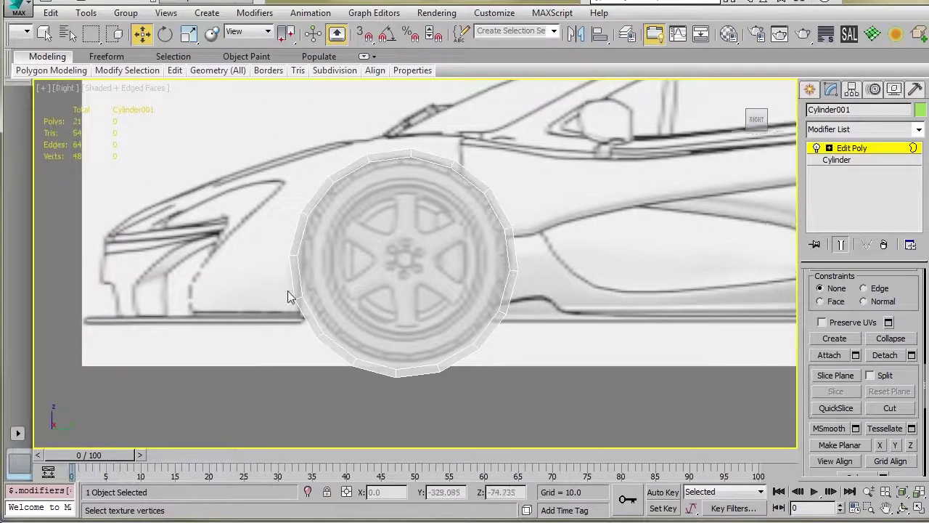
{"action": "middle_click_drag", "start_coordinate": [374, 133], "coordinate": [322, 188]}
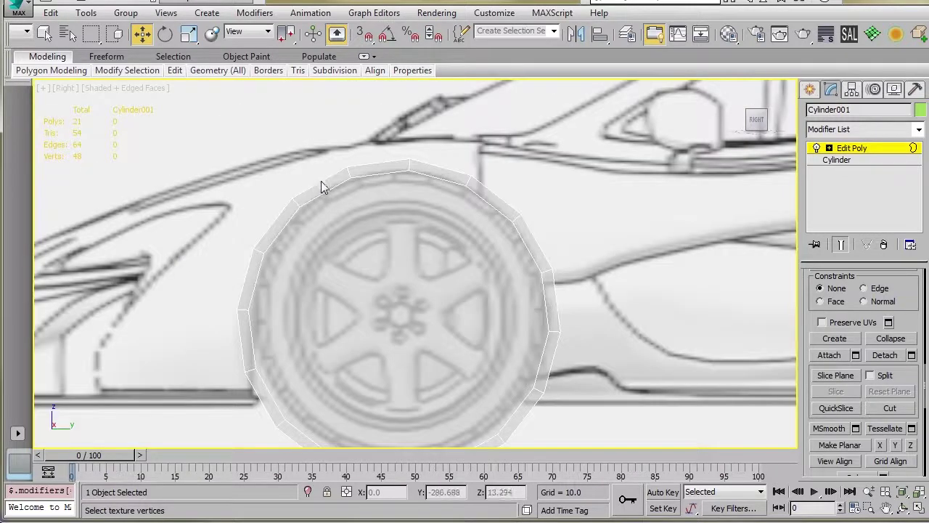
{"action": "middle_click_drag", "start_coordinate": [386, 173], "coordinate": [338, 169]}
{"action": "middle_click_drag", "start_coordinate": [366, 207], "coordinate": [361, 174]}
{"action": "scroll", "coordinate": [365, 237], "scroll_direction": "down", "scroll_amount": 3}
{"action": "key", "text": "4"}
{"action": "left_click", "coordinate": [366, 239]}
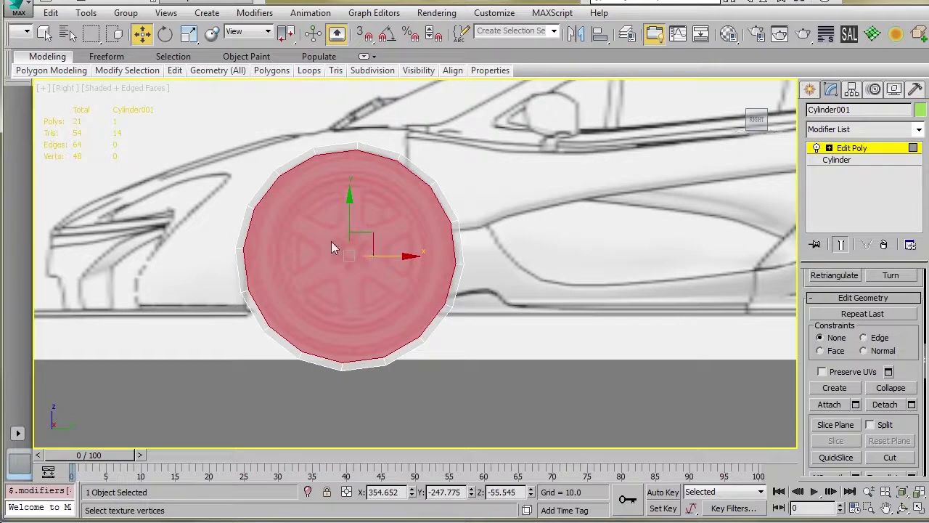
{"action": "middle_click_drag", "start_coordinate": [345, 254], "coordinate": [337, 263]}
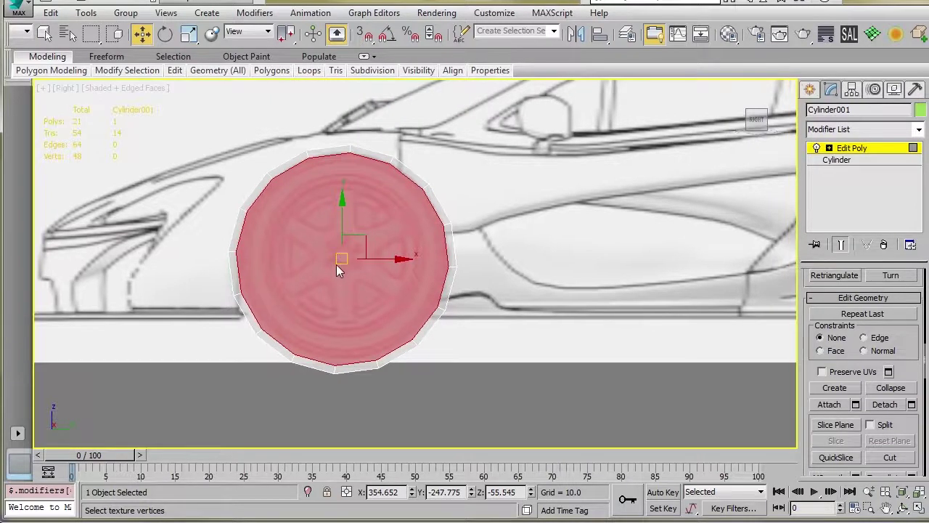
{"action": "key", "text": "Delete"}
Delete the ring's lower polygons to leave an open wheel arch ending just above the car's underbody.
{"action": "left_click_drag", "start_coordinate": [384, 393], "coordinate": [328, 350]}
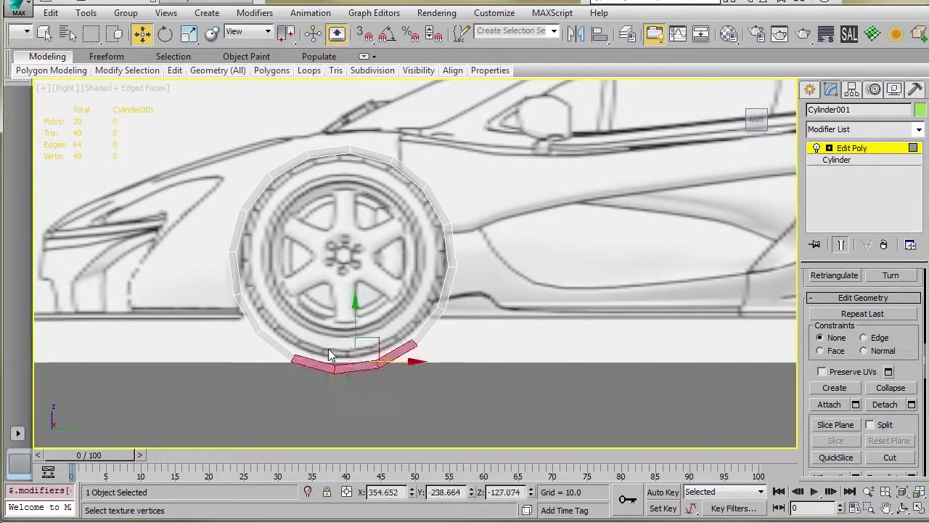
{"action": "key", "text": "Delete"}
{"action": "left_click_drag", "start_coordinate": [340, 387], "coordinate": [266, 352]}
{"action": "left_click_drag", "start_coordinate": [239, 319], "coordinate": [237, 319]}
{"action": "key", "text": "Delete"}
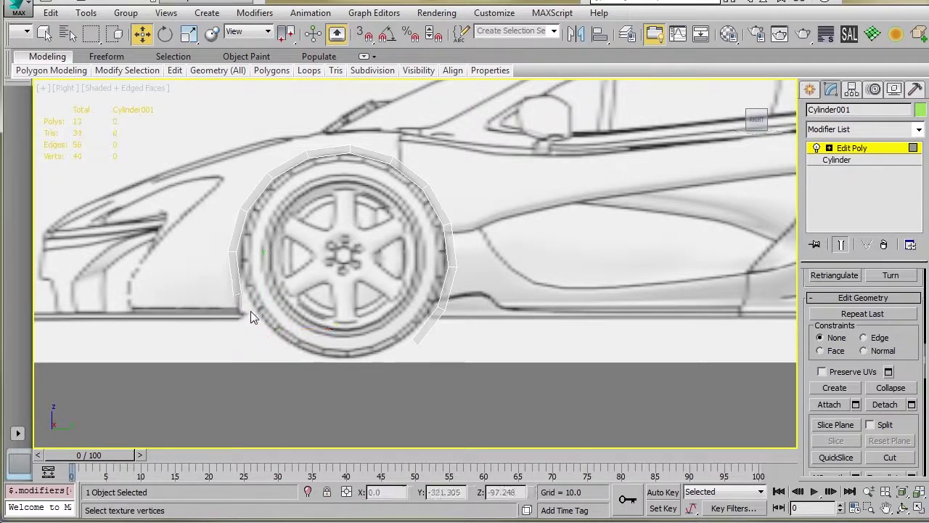
{"action": "left_click_drag", "start_coordinate": [444, 338], "coordinate": [438, 343]}
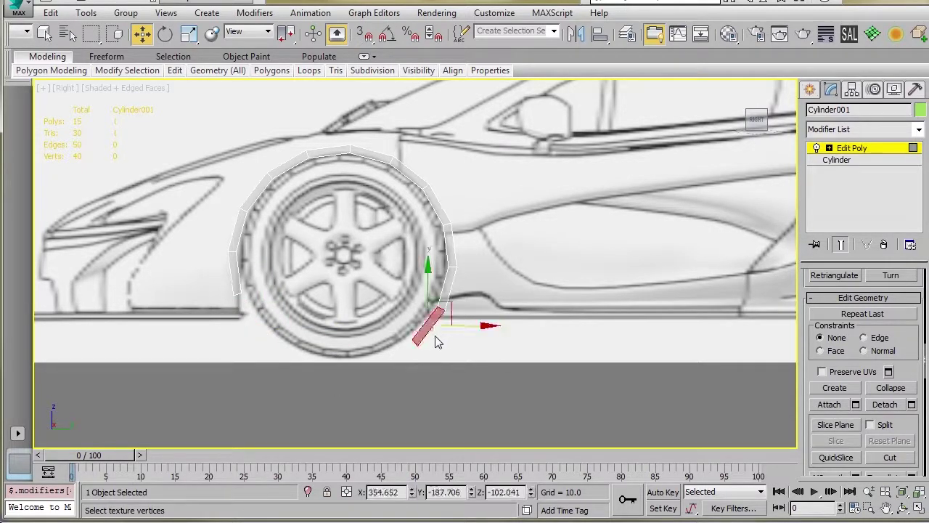
{"action": "key", "text": "Delete"}
Try to move the arch's upper rear vertex pair onto the vertical panel line above the wheel.
{"action": "scroll", "coordinate": [344, 265], "scroll_direction": "up", "scroll_amount": 3}
{"action": "mouse_move", "coordinate": [354, 278]}
{"action": "middle_mouse_down"}
{"action": "mouse_move", "coordinate": [349, 305]}
{"action": "mouse_move", "coordinate": [342, 278]}
{"action": "middle_mouse_up"}
{"action": "key", "text": "1"}
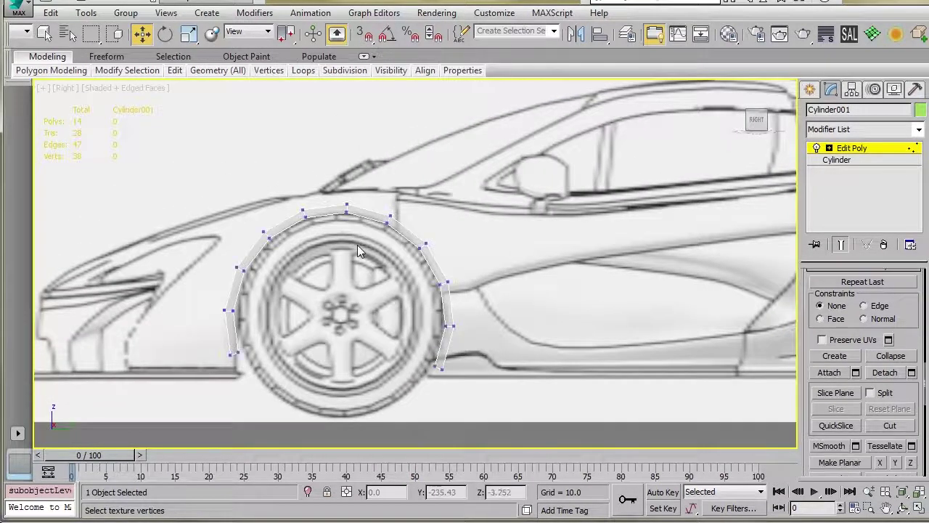
{"action": "scroll", "coordinate": [358, 245], "scroll_direction": "up", "scroll_amount": 2}
{"action": "left_click", "coordinate": [397, 211]}
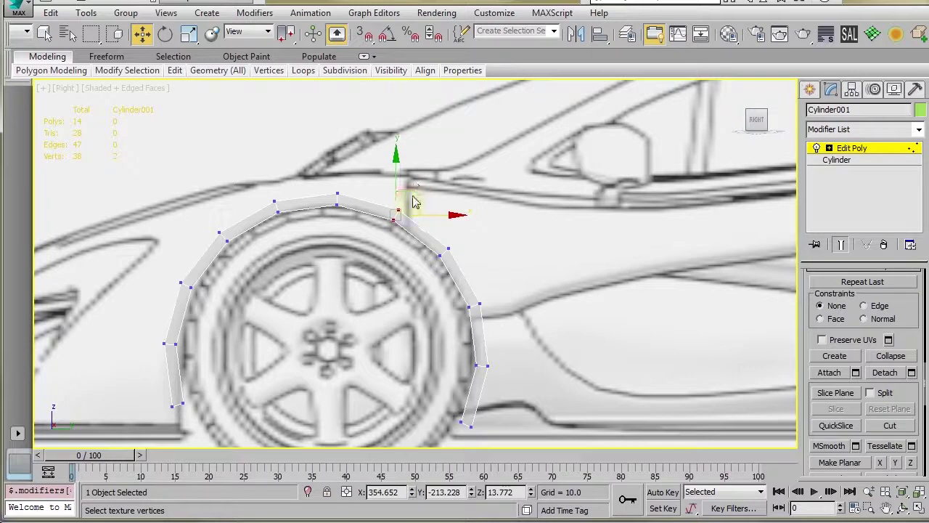
{"action": "left_click_drag", "start_coordinate": [414, 194], "coordinate": [425, 200]}
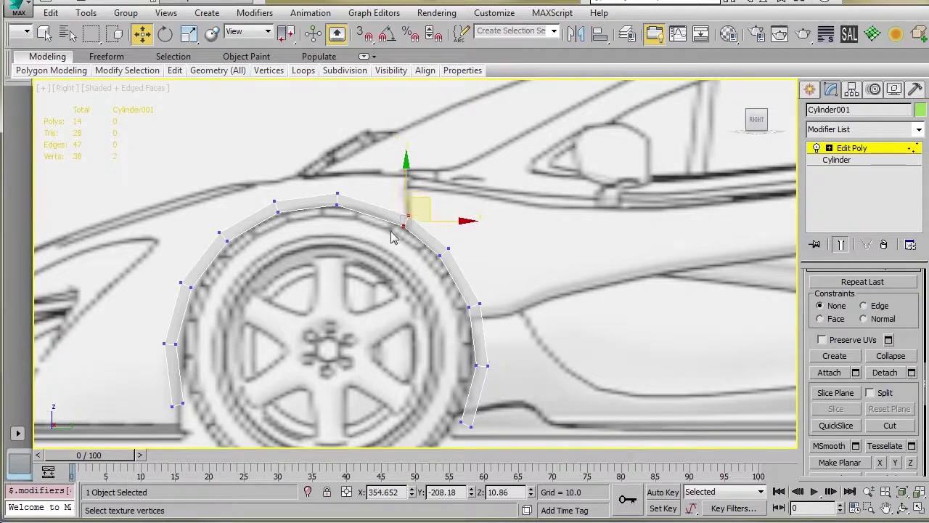
{"action": "middle_click_drag", "start_coordinate": [385, 240], "coordinate": [361, 209]}
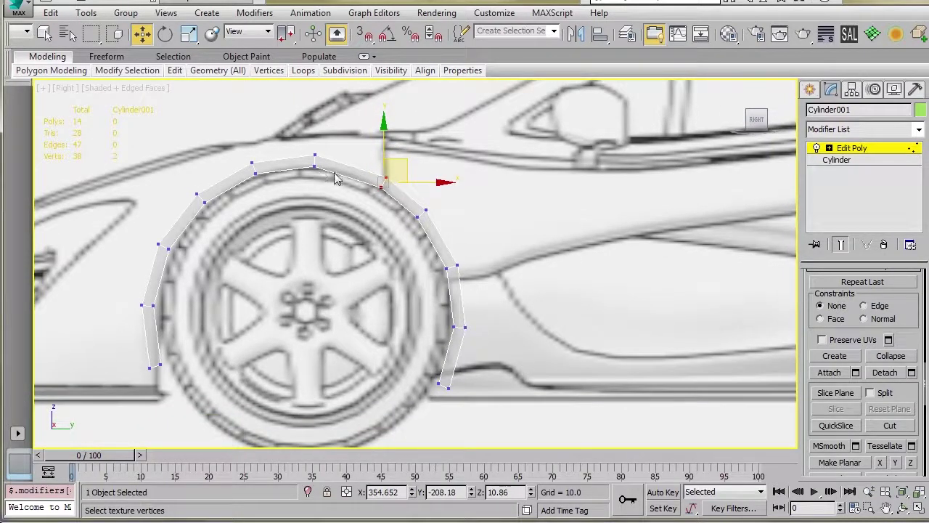
{"action": "key", "text": "ctrl+z"}
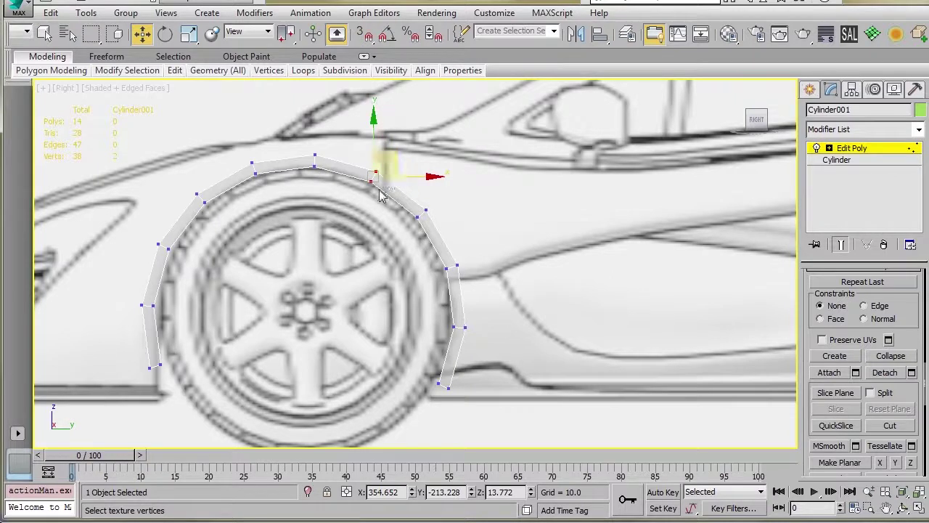
{"action": "left_click_drag", "start_coordinate": [385, 167], "coordinate": [415, 173]}
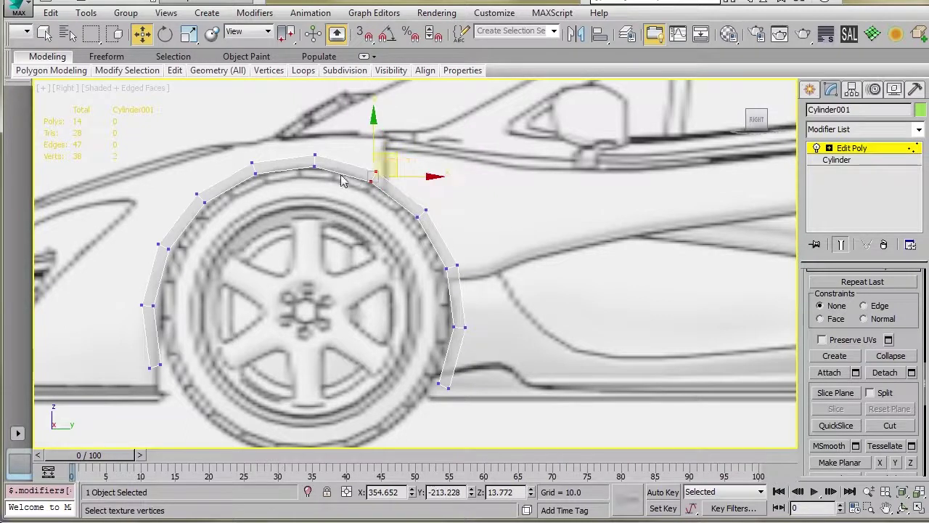
Try to insert a Swift Loop edge across the arch at the vertical panel line.
{"action": "scroll", "coordinate": [347, 177], "scroll_direction": "up", "scroll_amount": 3}
{"action": "left_click", "coordinate": [175, 71]}
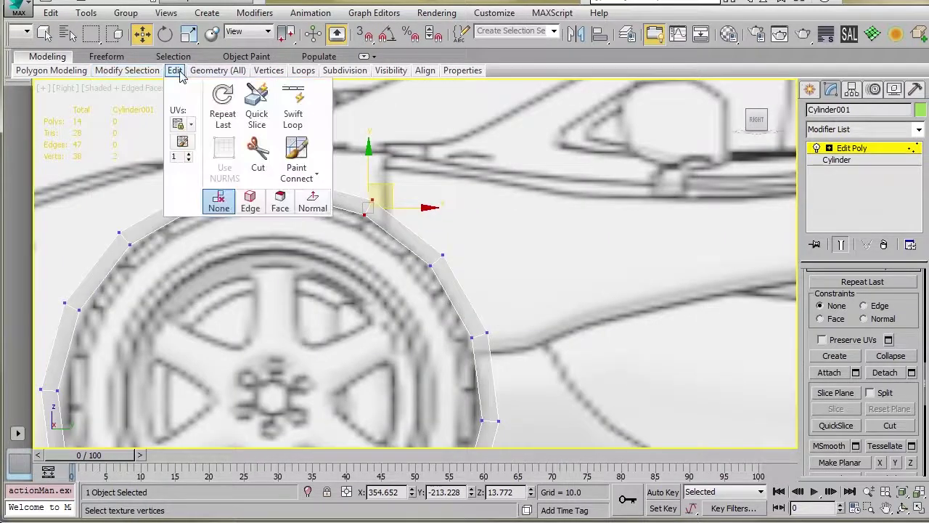
{"action": "left_click", "coordinate": [296, 116]}
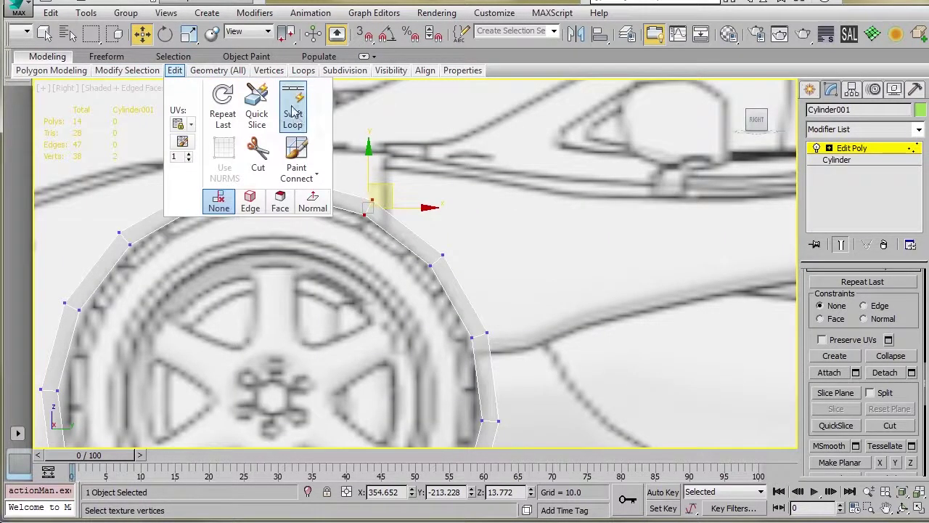
{"action": "left_click", "coordinate": [387, 225]}
{"action": "key", "text": "w"}
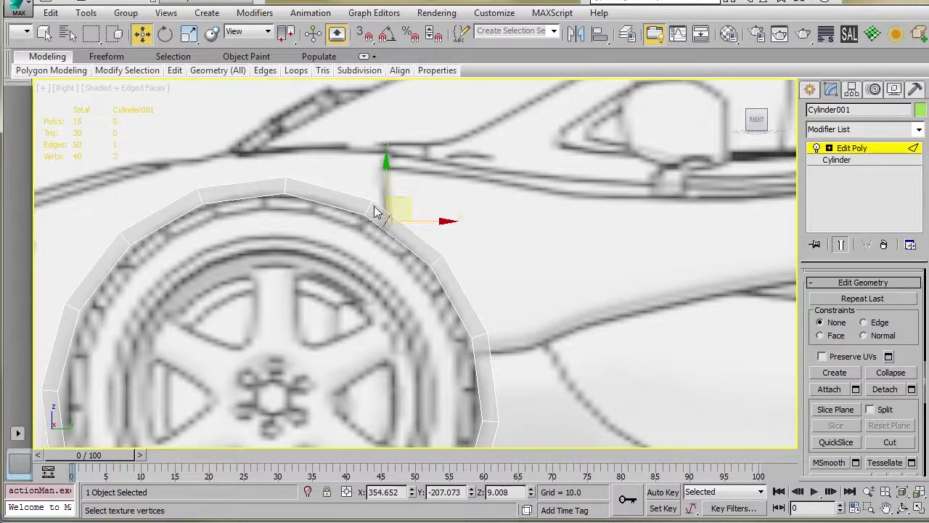
Undo the inserted loop and align the arch's existing upper rear edge with the vertical panel line.
{"action": "left_click", "coordinate": [369, 212]}
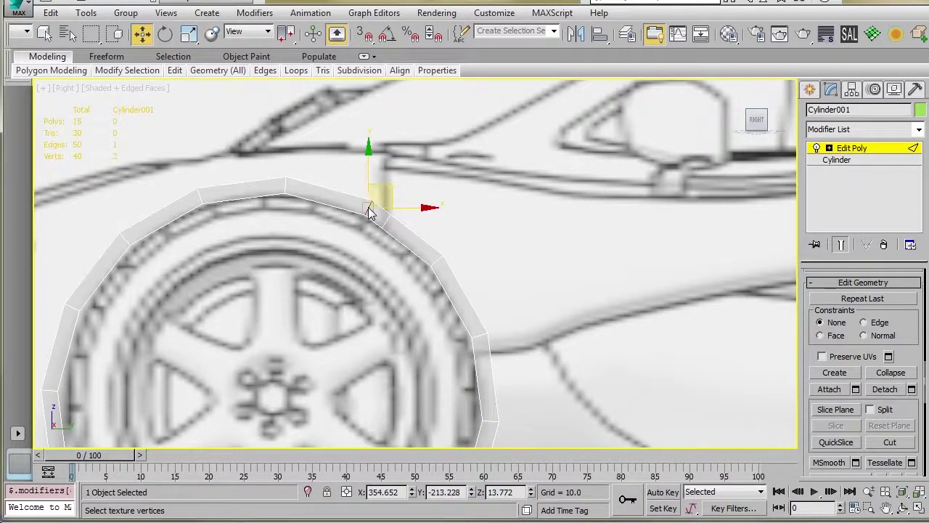
{"action": "key", "text": "ctrl+z"}
{"action": "key", "text": "ctrl+z"}
{"action": "scroll", "coordinate": [348, 191], "scroll_direction": "down", "scroll_amount": 2}
{"action": "scroll", "coordinate": [321, 174], "scroll_direction": "up", "scroll_amount": 2}
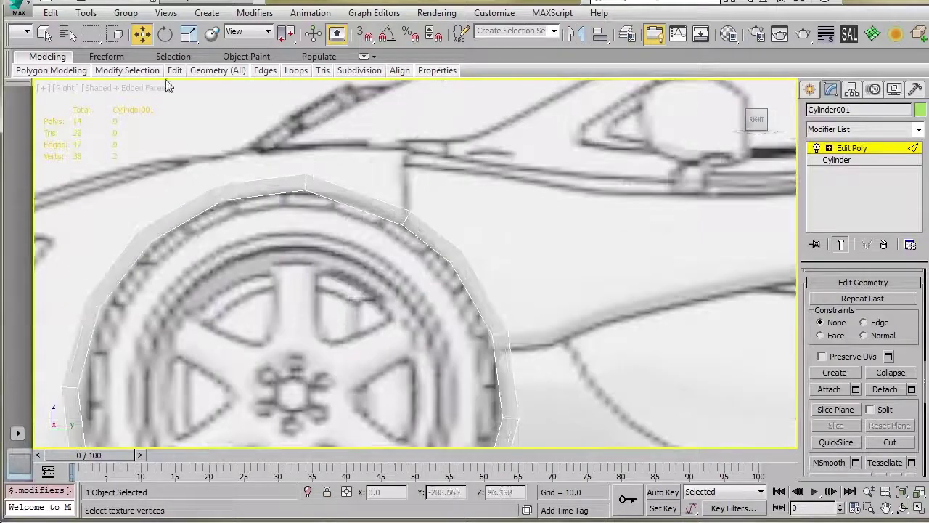
Insert a Swift Loop edge in the arch segment just ahead of the panel line and raise it to round the arch.
{"action": "mouse_move", "coordinate": [172, 71]}
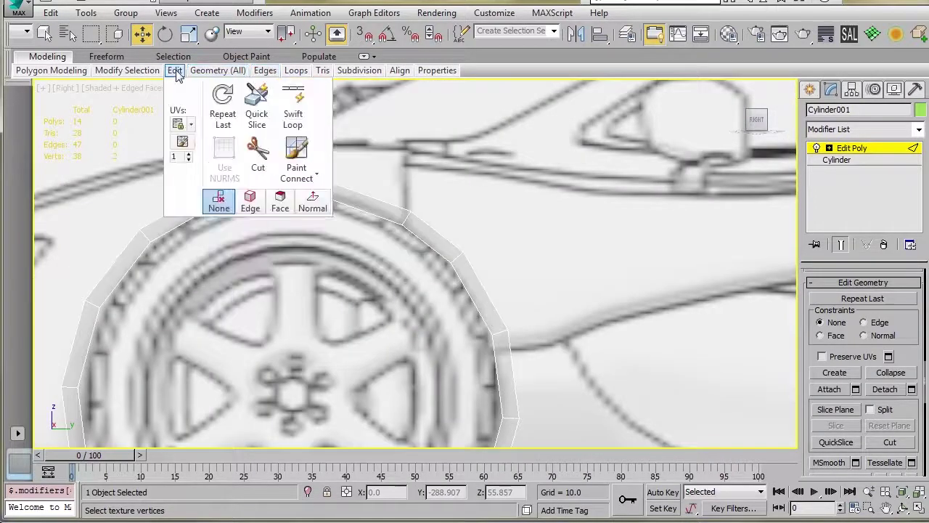
{"action": "left_click", "coordinate": [293, 109]}
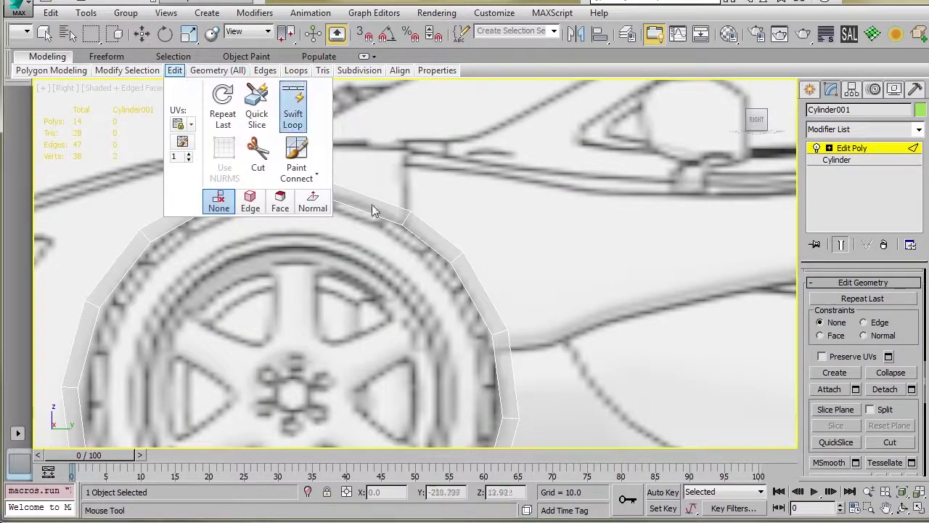
{"action": "left_click", "coordinate": [356, 202]}
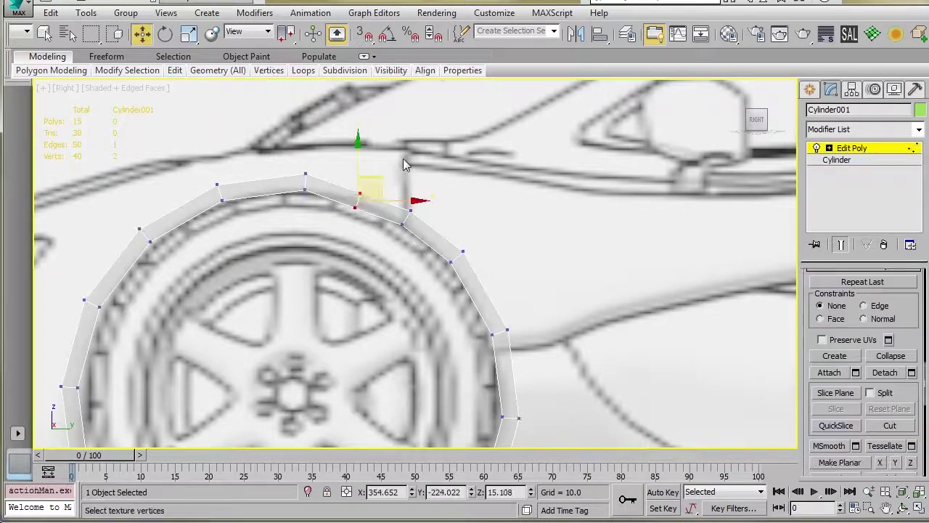
{"action": "left_click_drag", "start_coordinate": [369, 182], "coordinate": [379, 175]}
Move the vertex pair behind the wheel to where the side body crease meets the arch.
{"action": "middle_click_drag", "start_coordinate": [330, 235], "coordinate": [271, 194]}
{"action": "middle_click_drag", "start_coordinate": [310, 329], "coordinate": [291, 268]}
{"action": "left_click", "coordinate": [417, 230]}
{"action": "left_click_drag", "start_coordinate": [445, 215], "coordinate": [446, 228]}
Insert a Swift Loop edge in the rear arch segment just above the side body crease.
{"action": "mouse_move", "coordinate": [175, 69]}
{"action": "left_click", "coordinate": [292, 109]}
{"action": "left_click", "coordinate": [398, 196]}
{"action": "right_click", "coordinate": [425, 185]}
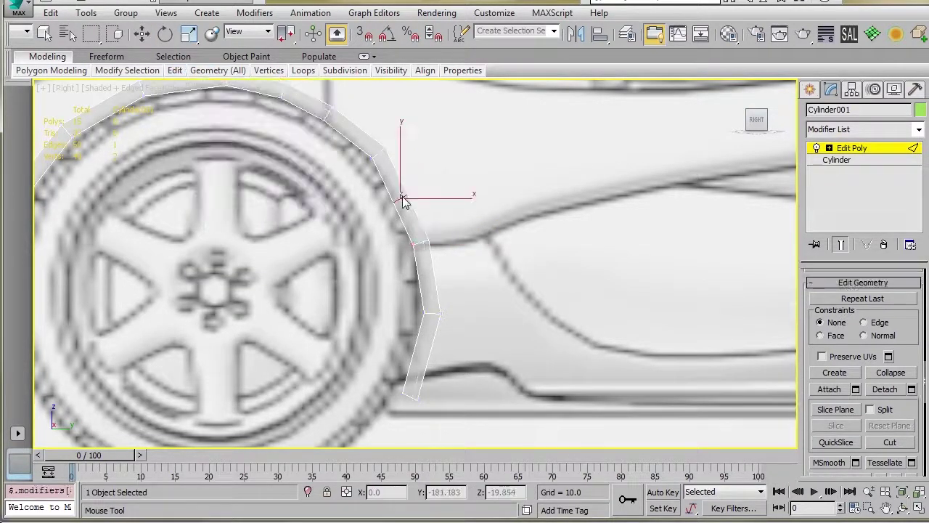
Shift the new loop's vertices outward to round the arch, and slide its inner vertex upward using the Edge constraint.
{"action": "middle_click_drag", "start_coordinate": [368, 217], "coordinate": [332, 233]}
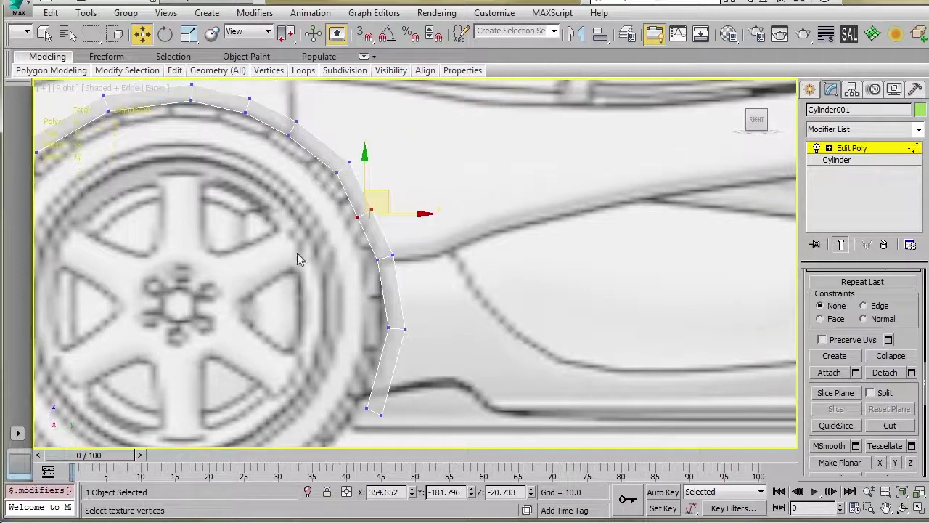
{"action": "left_click", "coordinate": [263, 253]}
{"action": "middle_click_drag", "start_coordinate": [263, 253], "coordinate": [261, 233]}
{"action": "mouse_move", "coordinate": [369, 183]}
{"action": "left_mouse_down"}
{"action": "mouse_move", "coordinate": [338, 210]}
{"action": "mouse_move", "coordinate": [379, 192]}
{"action": "left_mouse_up"}
{"action": "scroll", "coordinate": [231, 223], "scroll_direction": "down", "scroll_amount": 4}
{"action": "scroll", "coordinate": [232, 223], "scroll_direction": "up", "scroll_amount": 5}
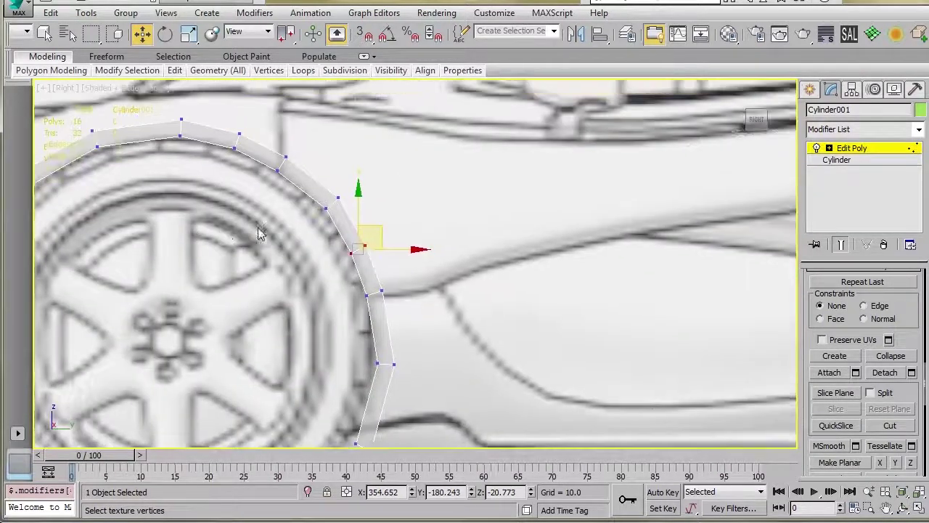
{"action": "middle_click_drag", "start_coordinate": [258, 227], "coordinate": [252, 228]}
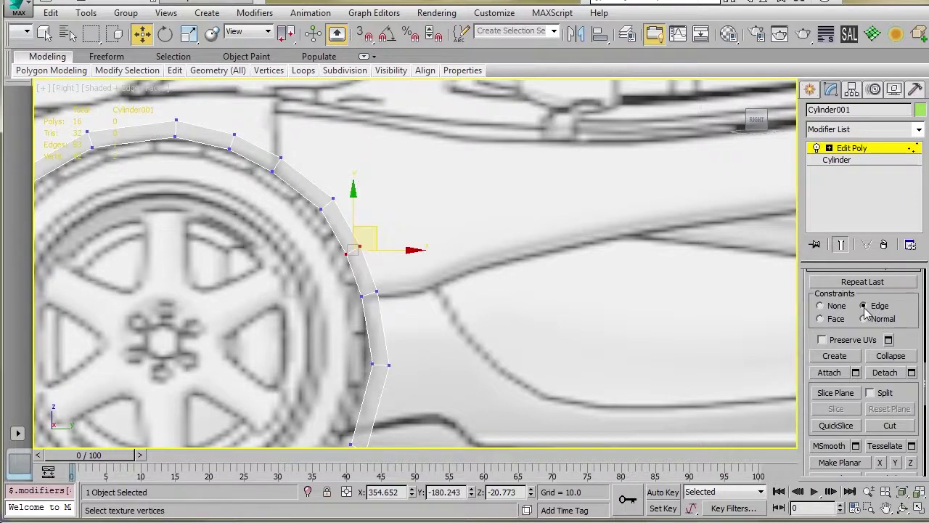
{"action": "left_click_drag", "start_coordinate": [326, 257], "coordinate": [355, 229]}
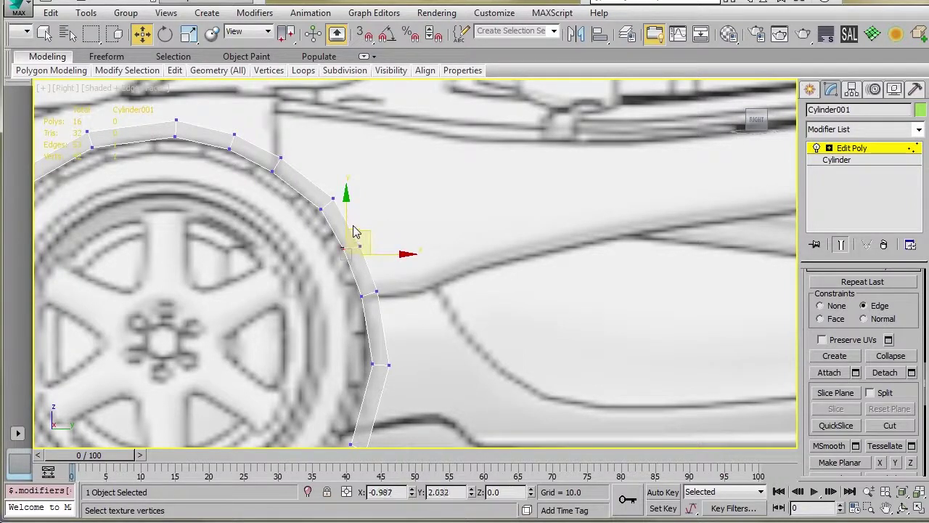
Set the constraint back to None and move the arch's front end vertices down to the front sill line.
{"action": "scroll", "coordinate": [290, 221], "scroll_direction": "down", "scroll_amount": 5}
{"action": "middle_click_drag", "start_coordinate": [265, 254], "coordinate": [331, 208]}
{"action": "left_click_drag", "start_coordinate": [232, 238], "coordinate": [234, 240]}
{"action": "scroll", "coordinate": [254, 256], "scroll_direction": "up", "scroll_amount": 4}
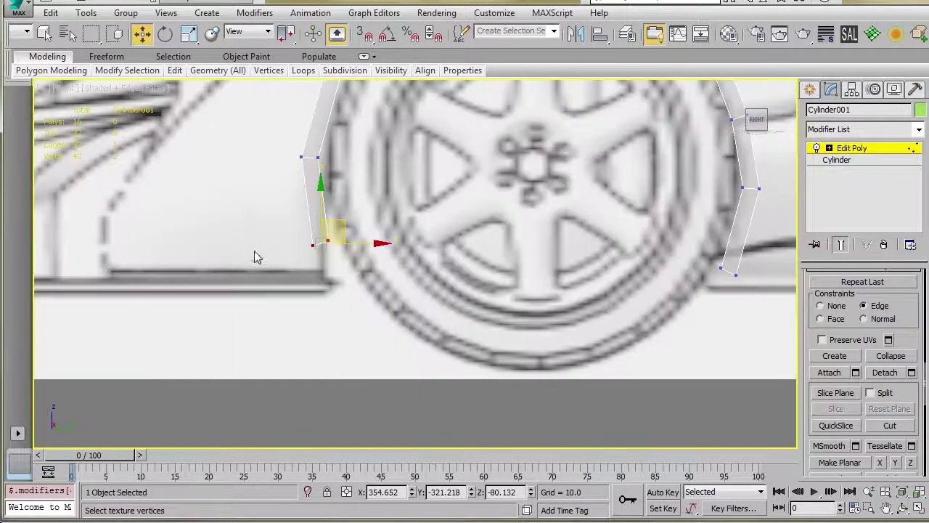
{"action": "left_click", "coordinate": [831, 306]}
{"action": "middle_click_drag", "start_coordinate": [339, 240], "coordinate": [342, 252]}
{"action": "left_click_drag", "start_coordinate": [342, 247], "coordinate": [340, 277]}
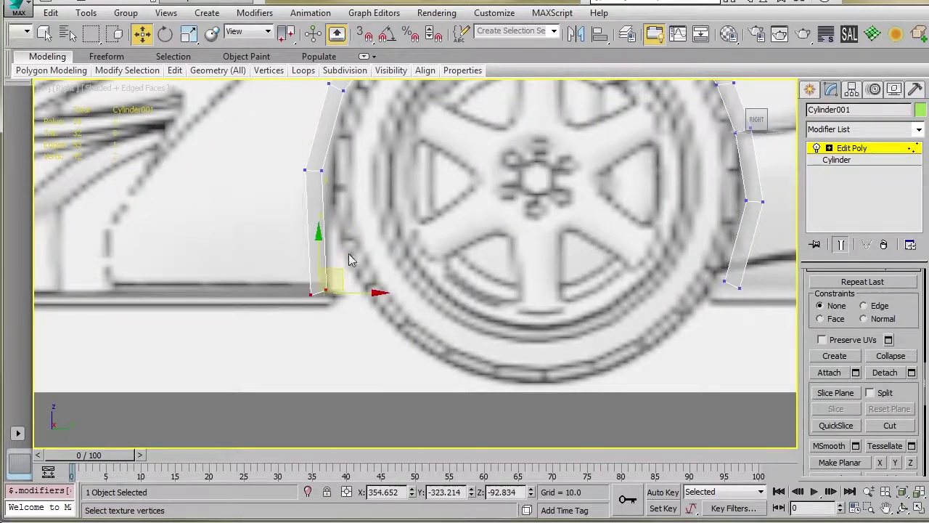
Move the arch's rear end vertices down to the side sill line behind the wheel.
{"action": "middle_click_drag", "start_coordinate": [489, 249], "coordinate": [376, 250]}
{"action": "left_click_drag", "start_coordinate": [691, 338], "coordinate": [691, 339]}
{"action": "left_click_drag", "start_coordinate": [637, 270], "coordinate": [634, 282]}
Scale the rear and front end vertex pairs vertically to make each end of the arch level.
{"action": "key", "text": "r"}
{"action": "left_click_drag", "start_coordinate": [617, 244], "coordinate": [610, 288]}
{"action": "left_click_drag", "start_coordinate": [594, 360], "coordinate": [599, 522]}
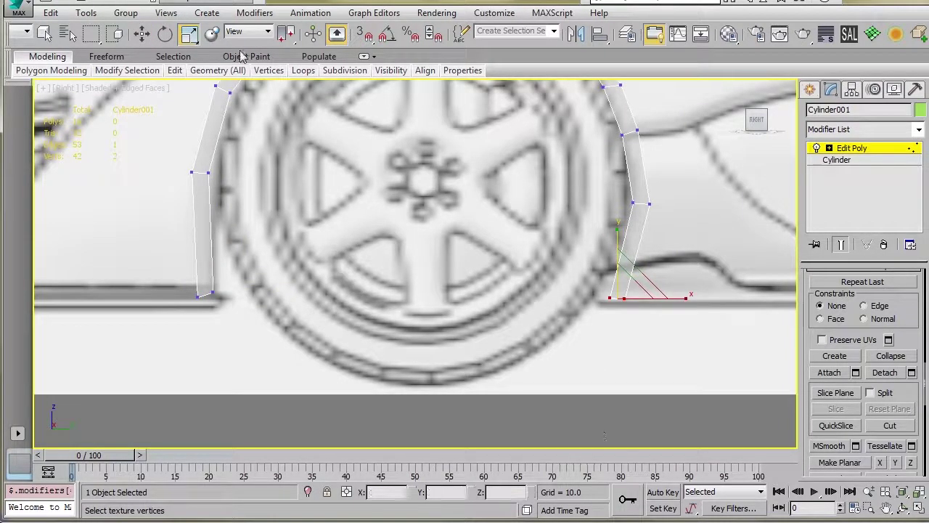
{"action": "left_click_drag", "start_coordinate": [272, 338], "coordinate": [212, 314]}
{"action": "left_click_drag", "start_coordinate": [224, 465], "coordinate": [223, 467]}
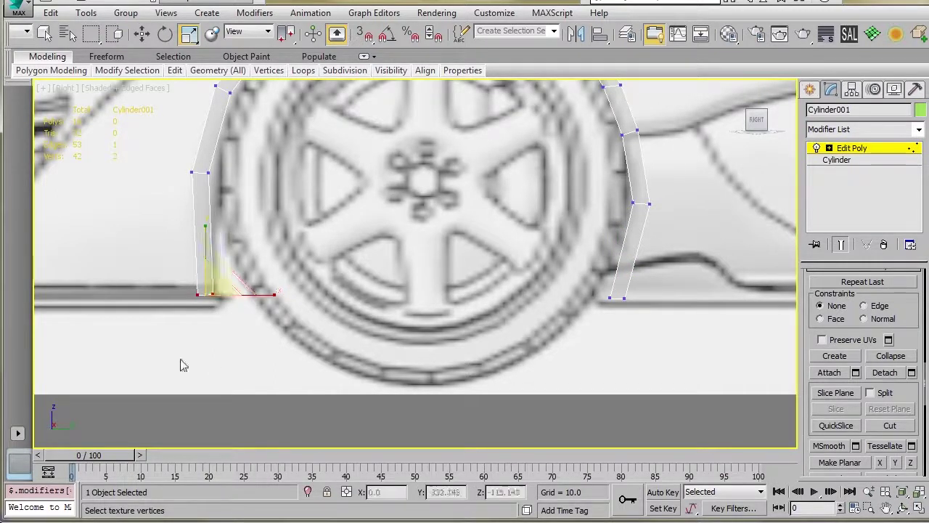
Nudge the vertex pair on the arch's upper rear curve slightly to even out its roundness over the wheel.
{"action": "key", "text": "w"}
{"action": "scroll", "coordinate": [269, 273], "scroll_direction": "down", "scroll_amount": 5}
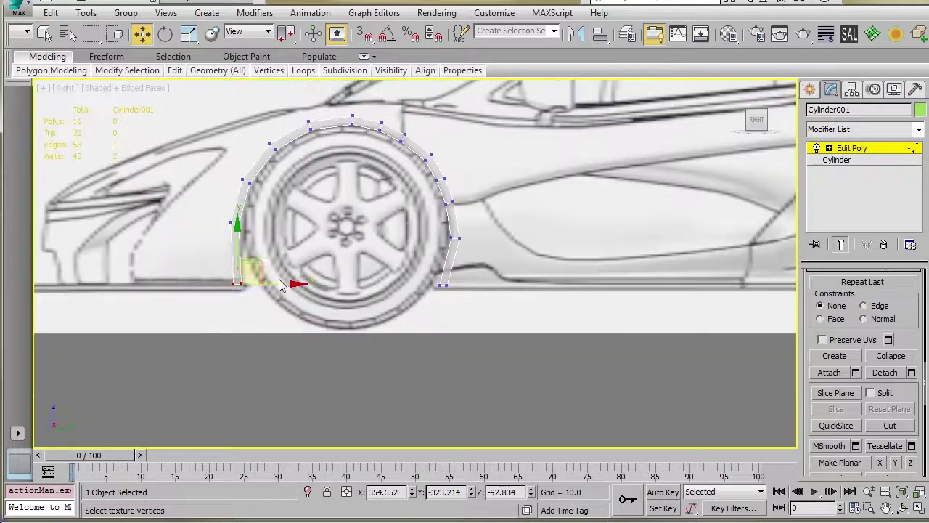
{"action": "left_click", "coordinate": [851, 147]}
{"action": "middle_click_drag", "start_coordinate": [631, 203], "coordinate": [545, 234]}
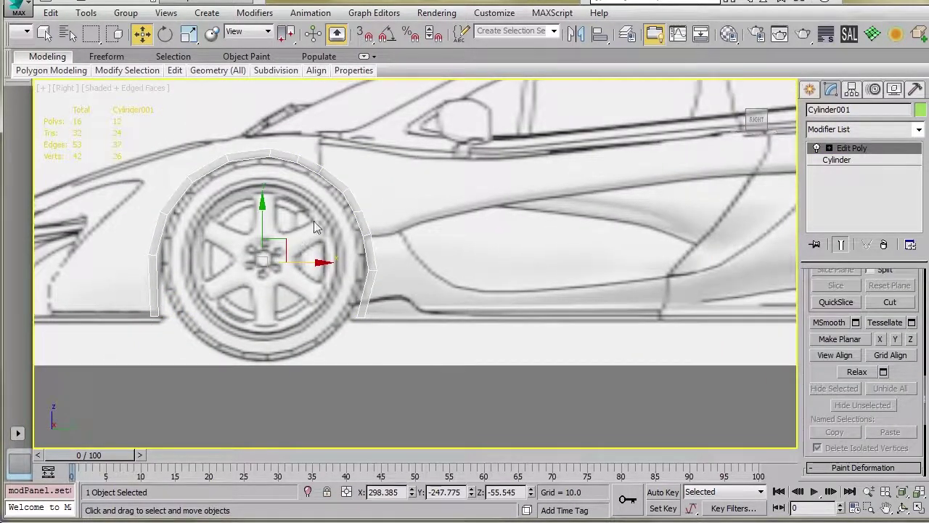
{"action": "scroll", "coordinate": [338, 210], "scroll_direction": "up", "scroll_amount": 3}
{"action": "key", "text": "1"}
{"action": "left_click", "coordinate": [347, 231]}
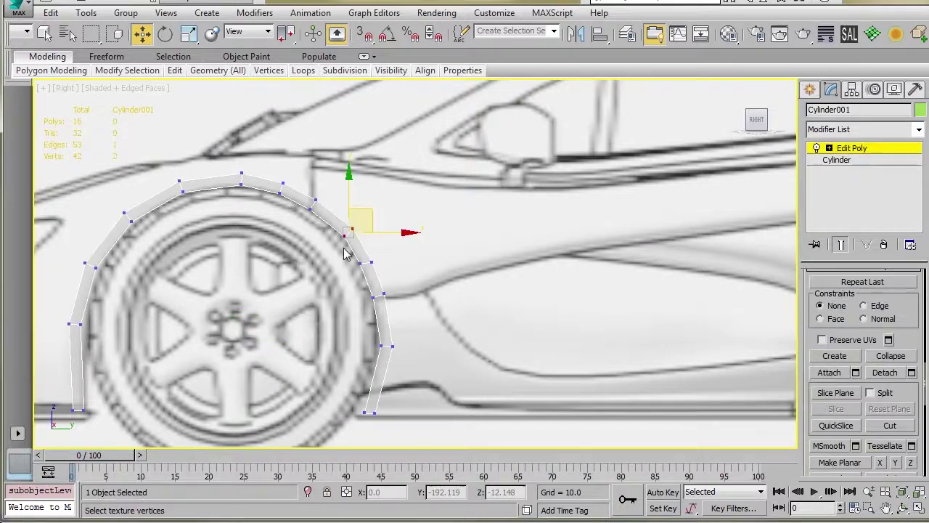
{"action": "left_click_drag", "start_coordinate": [368, 217], "coordinate": [365, 215]}
{"action": "scroll", "coordinate": [338, 227], "scroll_direction": "down", "scroll_amount": 2}
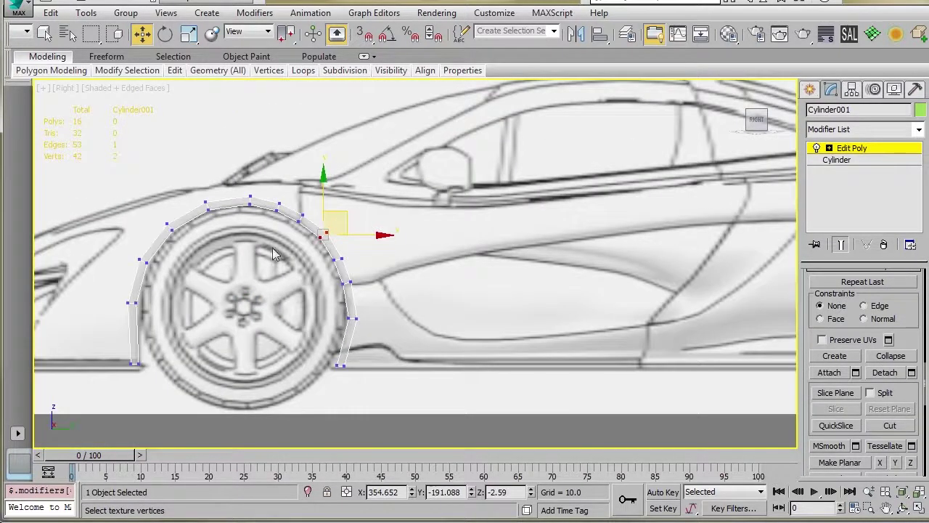
Leave vertex editing, apply a TurboSmooth modifier to the arch, and check its curve against the side blueprint.
{"action": "left_click", "coordinate": [855, 149]}
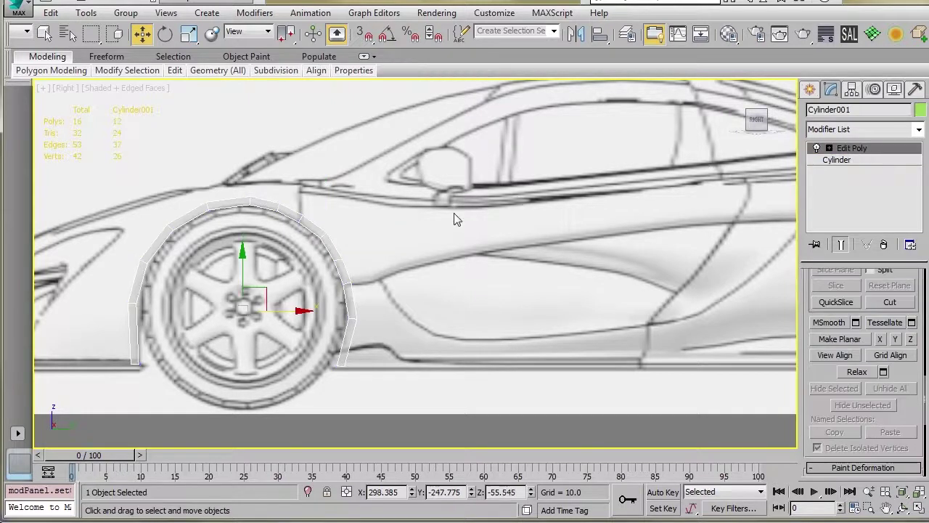
{"action": "scroll", "coordinate": [517, 196], "scroll_direction": "up", "scroll_amount": 2}
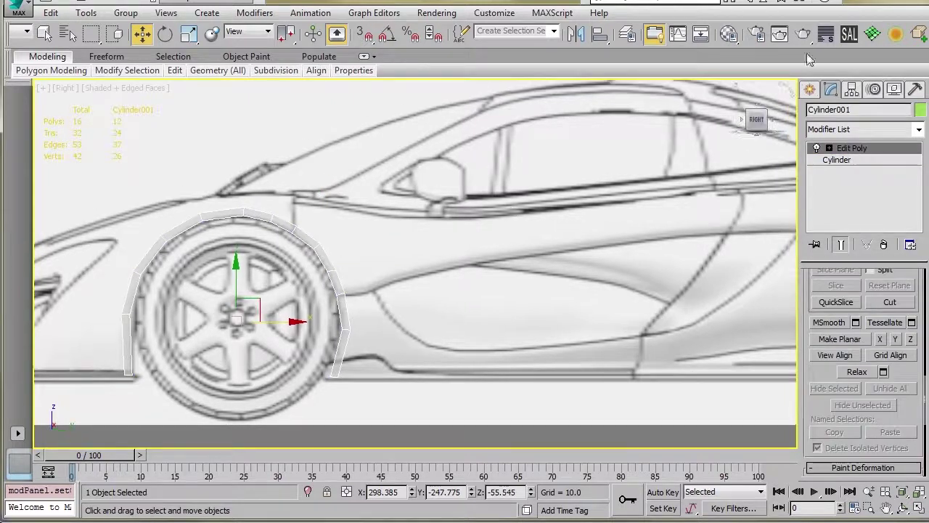
{"action": "left_click", "coordinate": [918, 36]}
{"action": "middle_click_drag", "start_coordinate": [508, 216], "coordinate": [524, 212]}
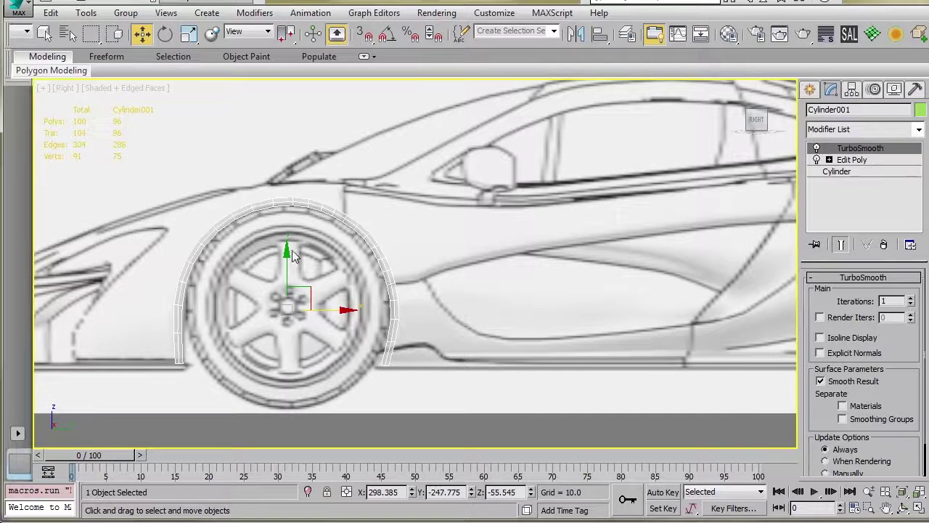
{"action": "middle_click_drag", "start_coordinate": [290, 261], "coordinate": [276, 268]}
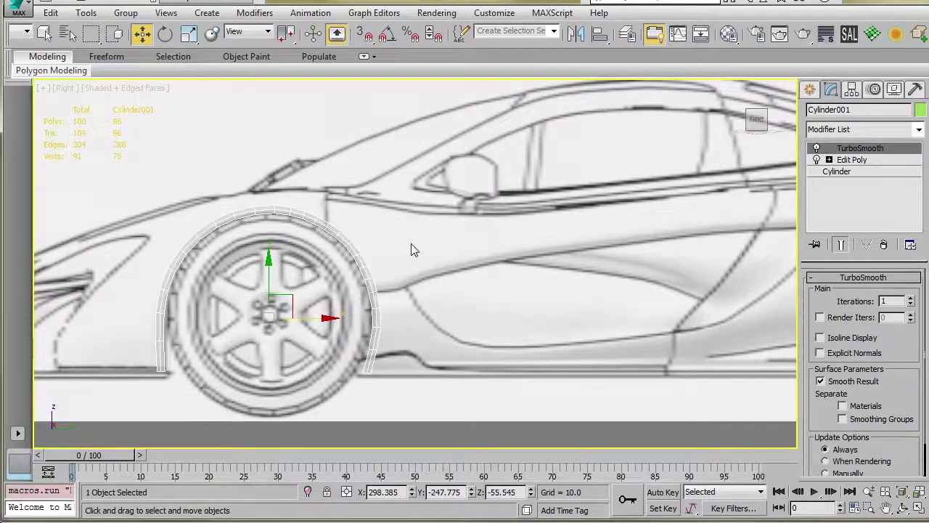
{"action": "middle_click_drag", "start_coordinate": [399, 265], "coordinate": [438, 224]}
{"action": "middle_click_drag", "start_coordinate": [328, 255], "coordinate": [349, 258]}
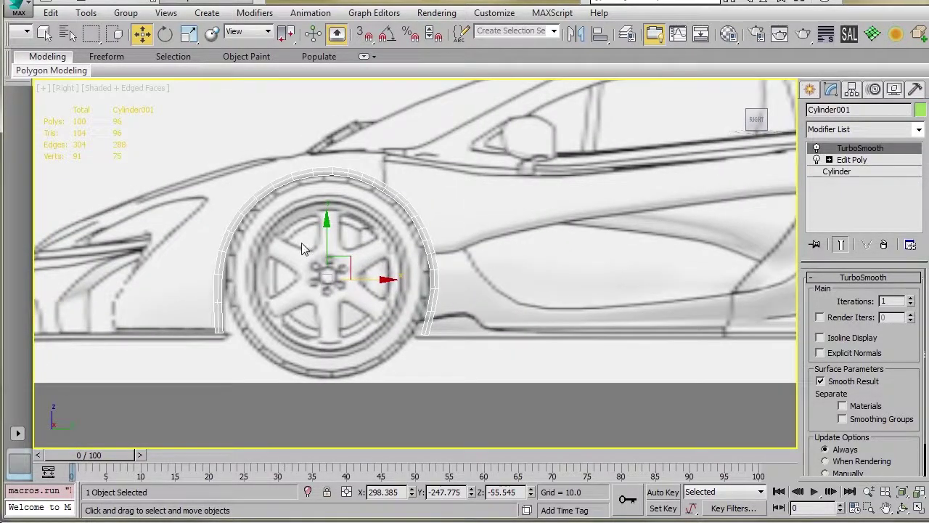
In the front view, move the whole arch inward along X to the body's outer side, at about X 137.5.
{"action": "key", "text": "f"}
{"action": "scroll", "coordinate": [356, 231], "scroll_direction": "down", "scroll_amount": 2}
{"action": "middle_click_drag", "start_coordinate": [348, 250], "coordinate": [403, 254]}
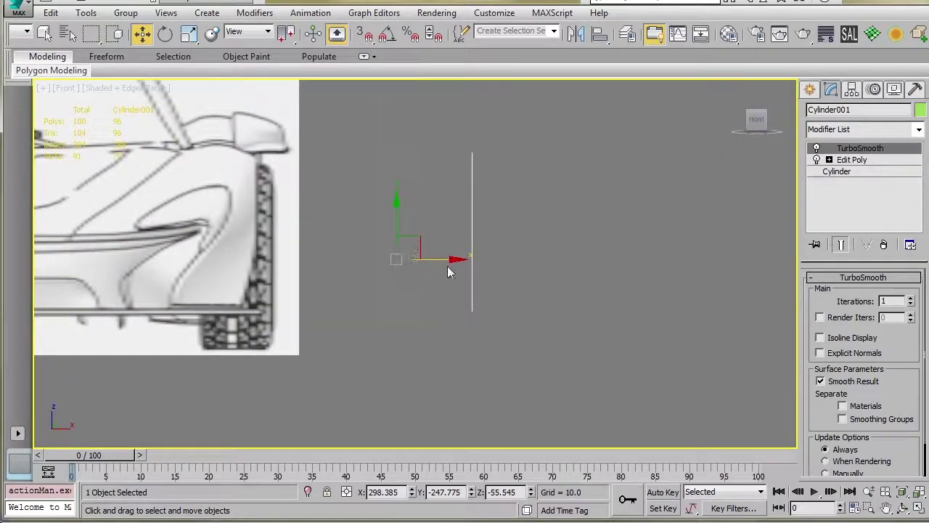
{"action": "left_click_drag", "start_coordinate": [450, 266], "coordinate": [235, 275]}
Move the arch's lower end vertices inward to the body's lower corner in the front blueprint, at about X 180.3.
{"action": "left_click", "coordinate": [864, 161]}
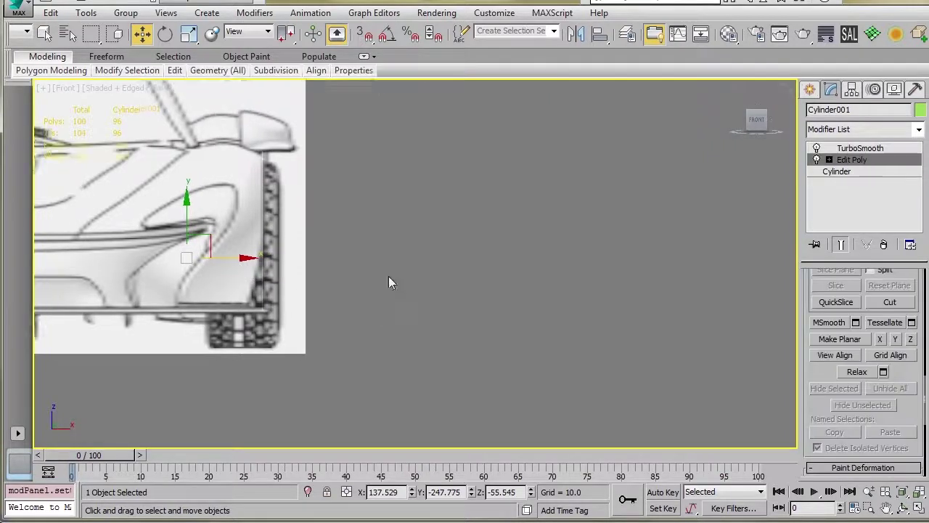
{"action": "key", "text": "1"}
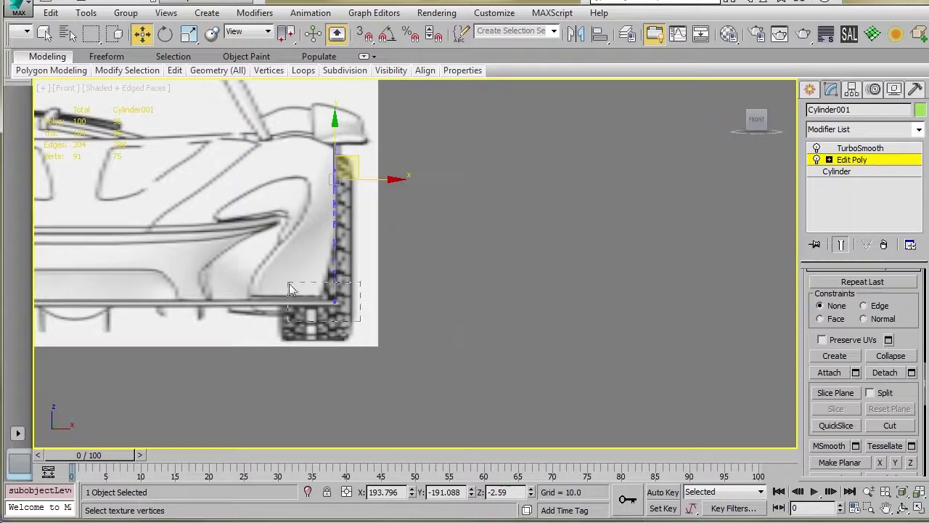
{"action": "left_click_drag", "start_coordinate": [294, 297], "coordinate": [294, 298]}
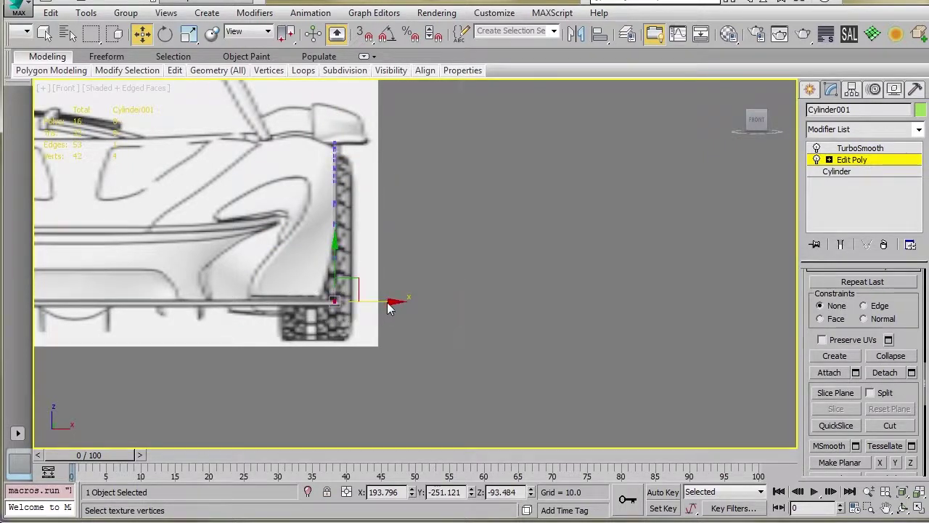
{"action": "middle_click_drag", "start_coordinate": [391, 303], "coordinate": [360, 302], "text": "alt"}
{"action": "key", "text": "p"}
{"action": "key", "text": "f"}
{"action": "key", "text": "z"}
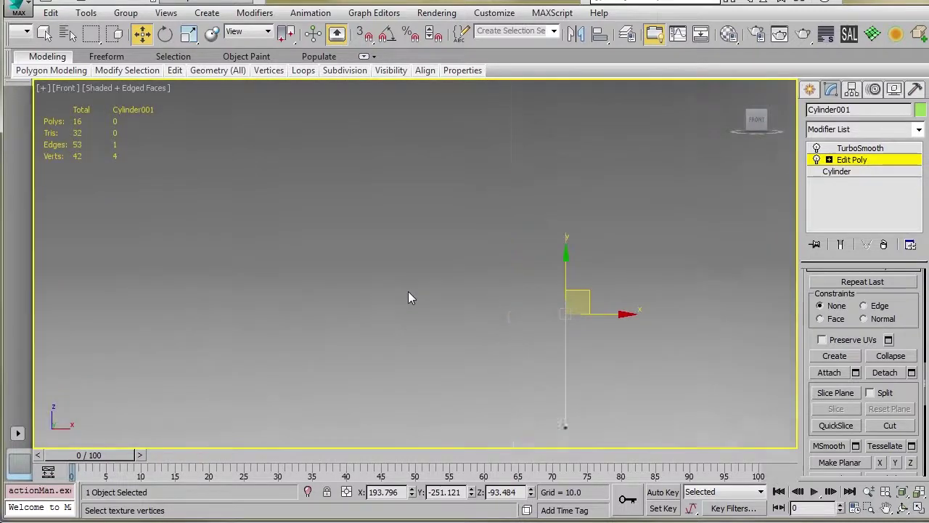
{"action": "scroll", "coordinate": [435, 297], "scroll_direction": "down", "scroll_amount": 5}
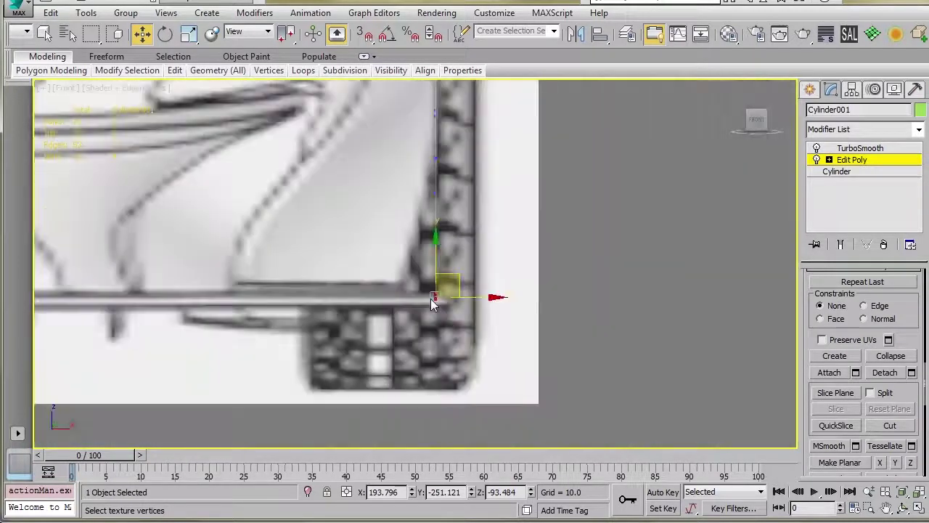
{"action": "scroll", "coordinate": [432, 300], "scroll_direction": "down", "scroll_amount": 2}
{"action": "left_click_drag", "start_coordinate": [465, 303], "coordinate": [434, 304]}
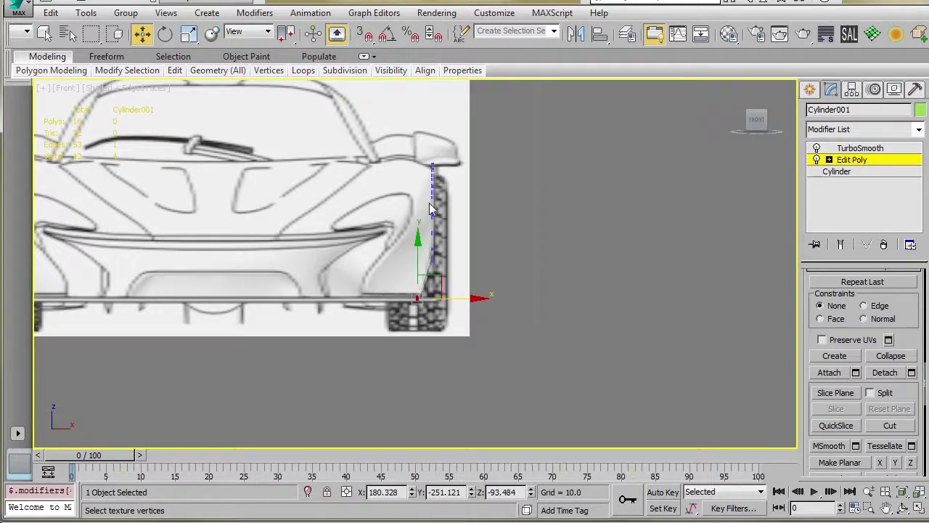
Select the vertex pairs along the top of the arch and compare them with the fender in the front and side blueprints.
{"action": "scroll", "coordinate": [439, 170], "scroll_direction": "up", "scroll_amount": 3}
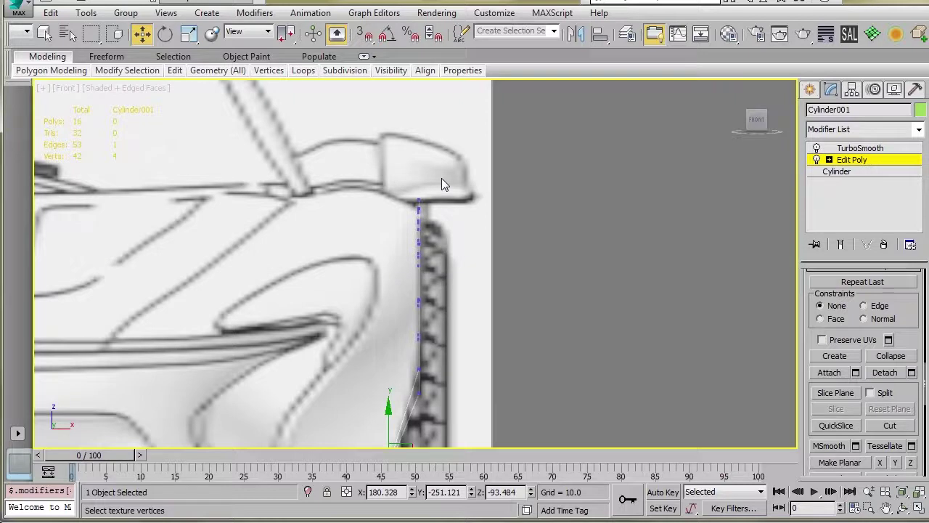
{"action": "left_click_drag", "start_coordinate": [450, 175], "coordinate": [402, 214]}
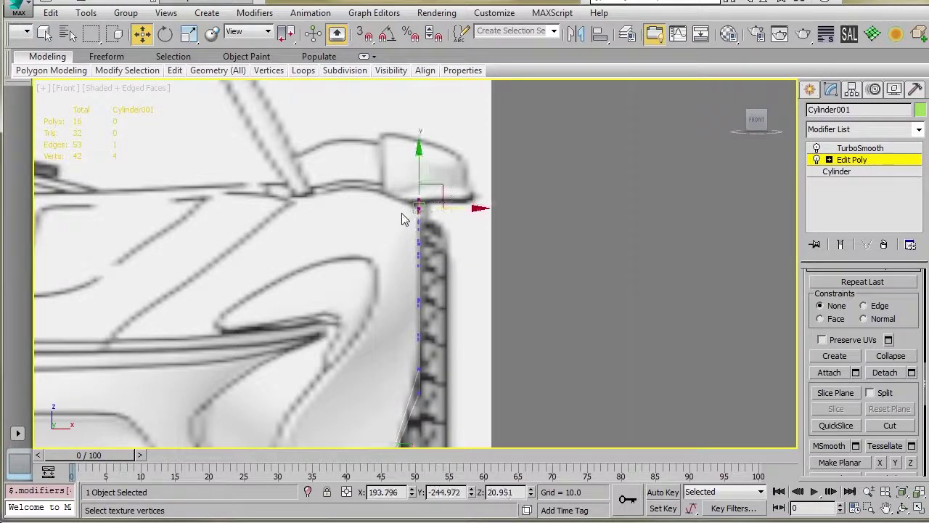
{"action": "middle_click_drag", "start_coordinate": [488, 222], "coordinate": [385, 240], "text": "alt"}
{"action": "left_click_drag", "start_coordinate": [498, 176], "coordinate": [426, 241]}
{"action": "left_click_drag", "start_coordinate": [347, 172], "coordinate": [396, 246], "text": "ctrl"}
{"action": "left_click_drag", "start_coordinate": [508, 183], "coordinate": [451, 244], "text": "ctrl"}
{"action": "middle_click_drag", "start_coordinate": [451, 244], "coordinate": [426, 213], "text": "alt"}
{"action": "key", "text": "r"}
{"action": "key", "text": "z"}
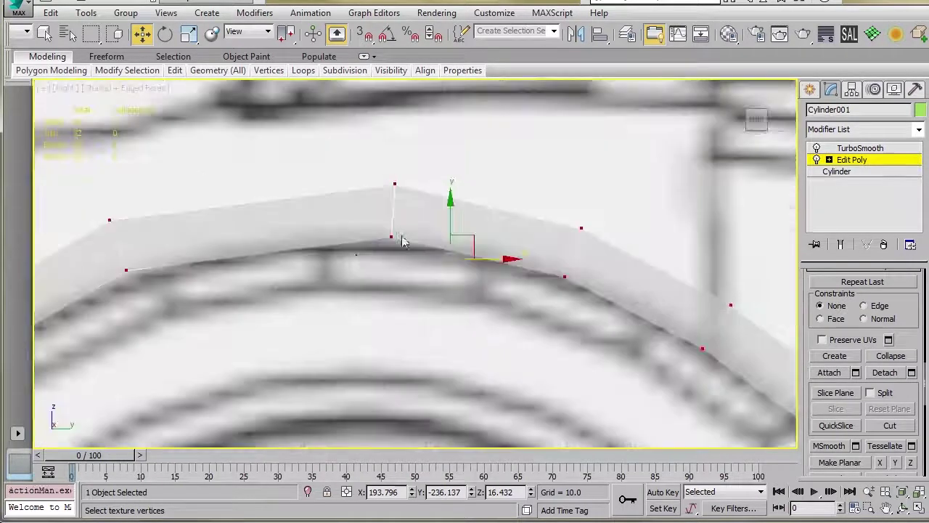
{"action": "scroll", "coordinate": [356, 254], "scroll_direction": "down", "scroll_amount": 8}
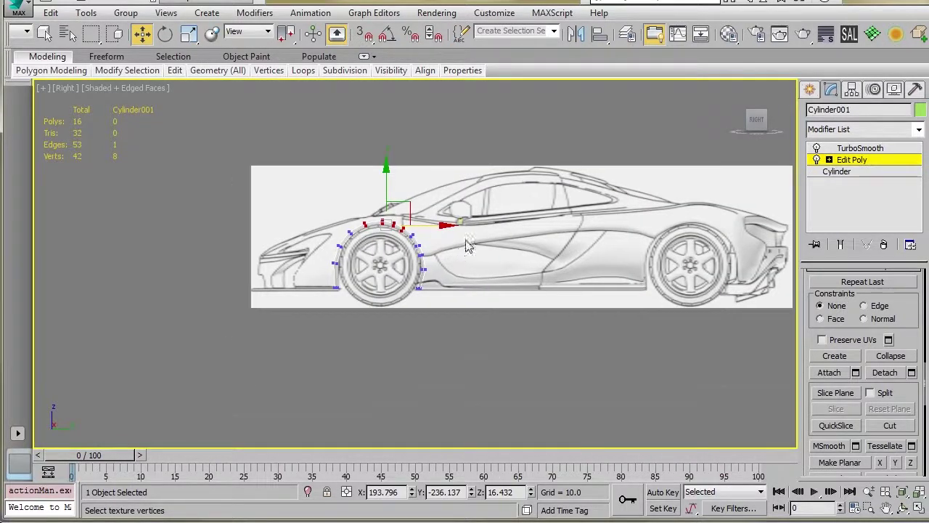
{"action": "key", "text": "f"}
{"action": "key", "text": "z"}
{"action": "scroll", "coordinate": [379, 305], "scroll_direction": "down", "scroll_amount": 6}
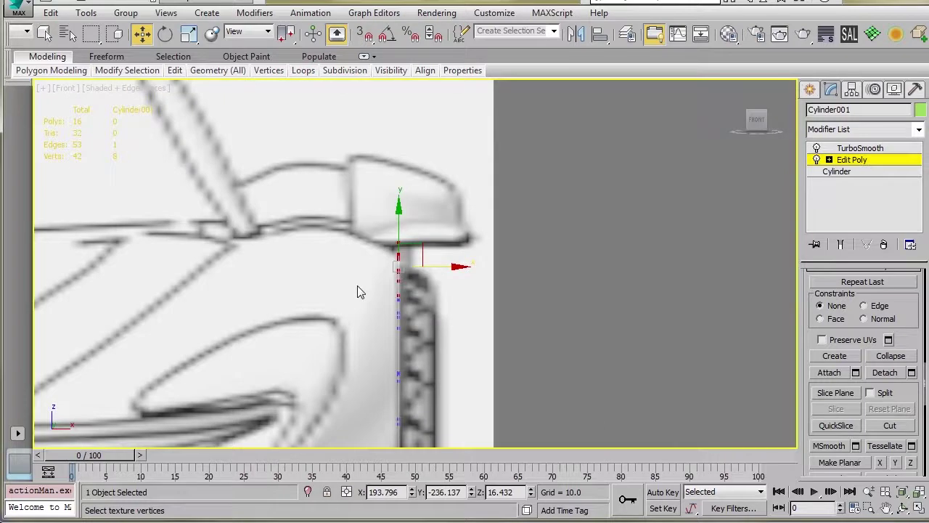
{"action": "left_click_drag", "start_coordinate": [432, 260], "coordinate": [404, 226]}
{"action": "middle_click_drag", "start_coordinate": [404, 226], "coordinate": [389, 280], "text": "alt"}
{"action": "key", "text": "f"}
{"action": "key", "text": "z"}
{"action": "scroll", "coordinate": [348, 283], "scroll_direction": "down", "scroll_amount": 5}
{"action": "middle_click_drag", "start_coordinate": [270, 355], "coordinate": [292, 272]}
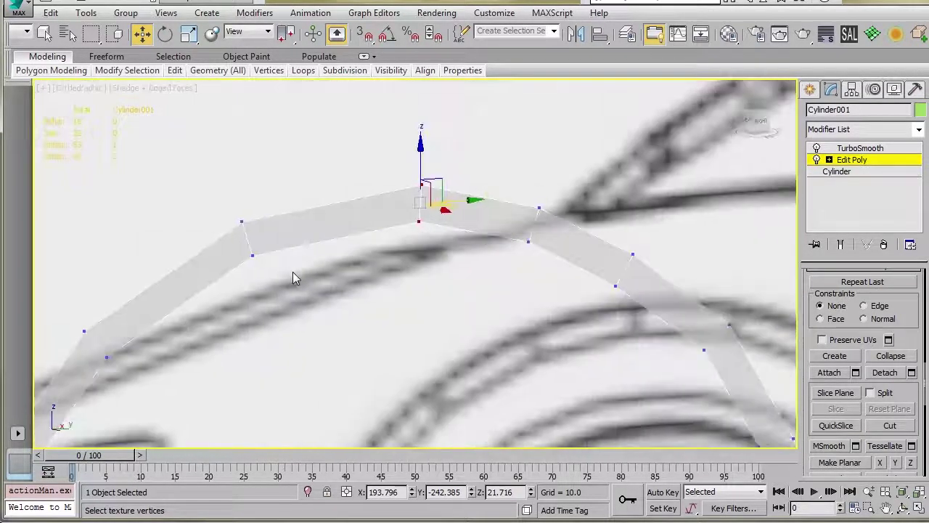
{"action": "key", "text": "2"}
{"action": "double_click", "coordinate": [356, 201]}
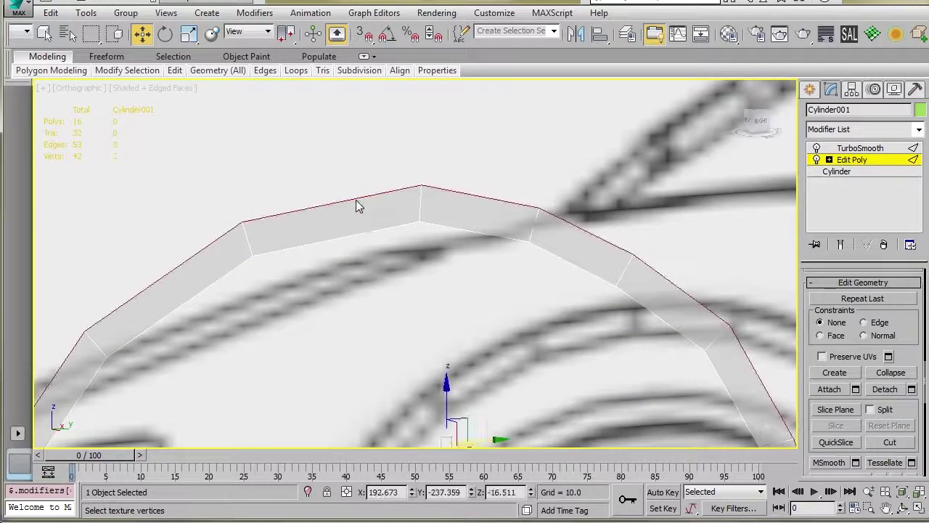
{"action": "key", "text": "f"}
{"action": "key", "text": "z"}
{"action": "scroll", "coordinate": [343, 217], "scroll_direction": "down", "scroll_amount": 5}
{"action": "scroll", "coordinate": [310, 266], "scroll_direction": "up", "scroll_amount": 4}
{"action": "left_click_drag", "start_coordinate": [634, 376], "coordinate": [234, 222]}
{"action": "middle_click_drag", "start_coordinate": [234, 222], "coordinate": [292, 270], "text": "alt"}
{"action": "key", "text": "ctrl+z"}
In the right view, extend the four outer edges at the top of the arch upward to the fender line as new polygons.
{"action": "key", "text": "r"}
{"action": "scroll", "coordinate": [309, 228], "scroll_direction": "up", "scroll_amount": 3}
{"action": "left_click", "coordinate": [495, 179]}
{"action": "left_click", "coordinate": [430, 159], "text": "ctrl"}
{"action": "left_click", "coordinate": [356, 167], "text": "ctrl"}
{"action": "left_click", "coordinate": [302, 182], "text": "ctrl"}
{"action": "left_click_drag", "start_coordinate": [415, 146], "coordinate": [406, 113], "text": "shift"}
{"action": "scroll", "coordinate": [356, 211], "scroll_direction": "down", "scroll_amount": 4}
{"action": "middle_click_drag", "start_coordinate": [338, 244], "coordinate": [373, 240], "text": "alt"}
{"action": "key", "text": "f"}
{"action": "key", "text": "z"}
{"action": "scroll", "coordinate": [364, 240], "scroll_direction": "down", "scroll_amount": 6}
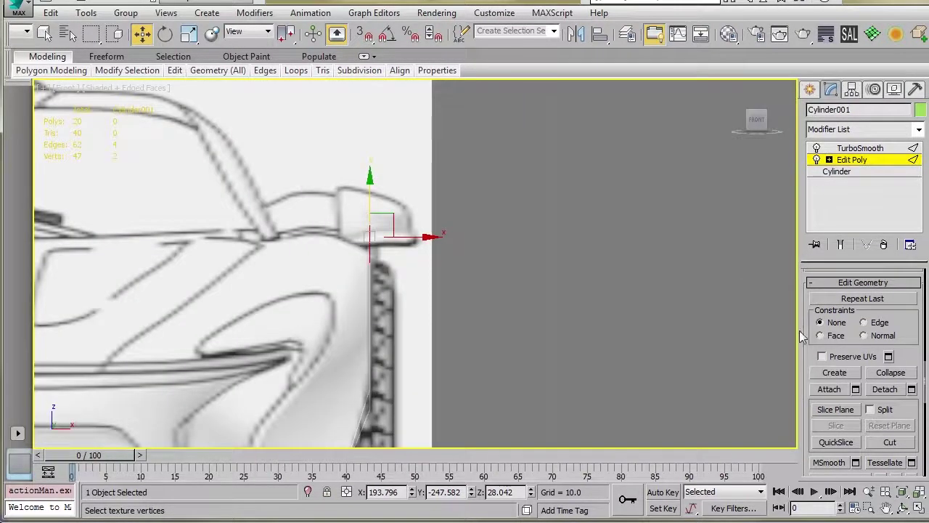
Widen the command panel so the Edit Poly rollouts show side by side in several columns.
{"action": "scroll", "coordinate": [817, 366], "scroll_direction": "down", "scroll_amount": 6}
{"action": "scroll", "coordinate": [827, 363], "scroll_direction": "up", "scroll_amount": 6}
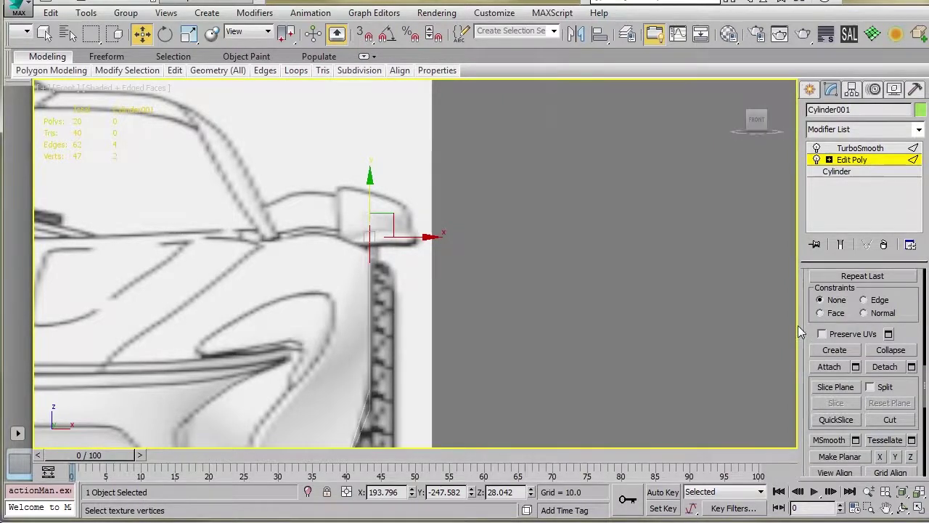
{"action": "left_click_drag", "start_coordinate": [798, 325], "coordinate": [570, 306]}
Move the five new vertices above the arch inward in the front view to follow the fender, at about X 186.2.
{"action": "left_click", "coordinate": [691, 125]}
{"action": "middle_click_drag", "start_coordinate": [324, 252], "coordinate": [375, 252]}
{"action": "middle_click_drag", "start_coordinate": [317, 234], "coordinate": [335, 256], "text": "alt"}
{"action": "key", "text": "f"}
{"action": "scroll", "coordinate": [334, 253], "scroll_direction": "up", "scroll_amount": 5}
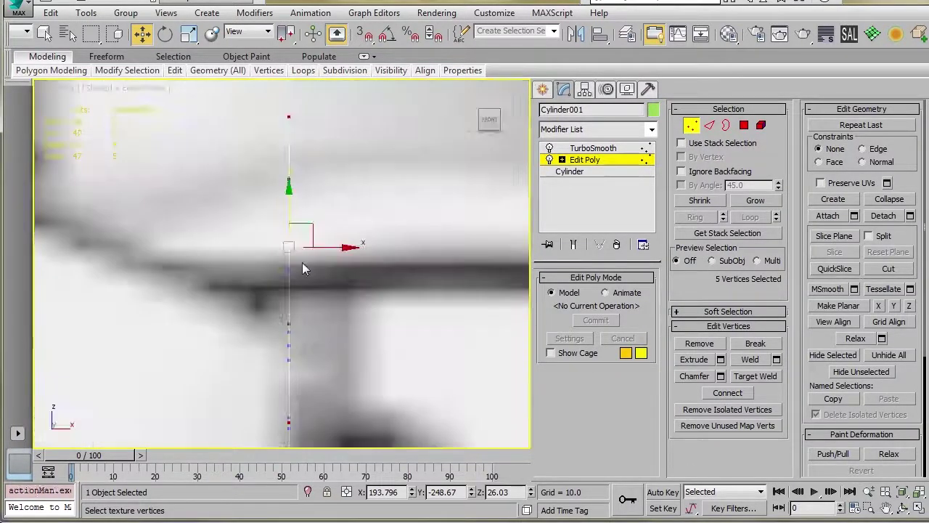
{"action": "left_click_drag", "start_coordinate": [356, 249], "coordinate": [317, 252]}
{"action": "scroll", "coordinate": [350, 283], "scroll_direction": "down", "scroll_amount": 3}
Extend the arch's three outer front edges forward twice, adding two columns of polygons toward the headlight.
{"action": "middle_click_drag", "start_coordinate": [346, 313], "coordinate": [225, 327], "text": "alt"}
{"action": "key", "text": "r"}
{"action": "key", "text": "z"}
{"action": "scroll", "coordinate": [224, 324], "scroll_direction": "down", "scroll_amount": 5}
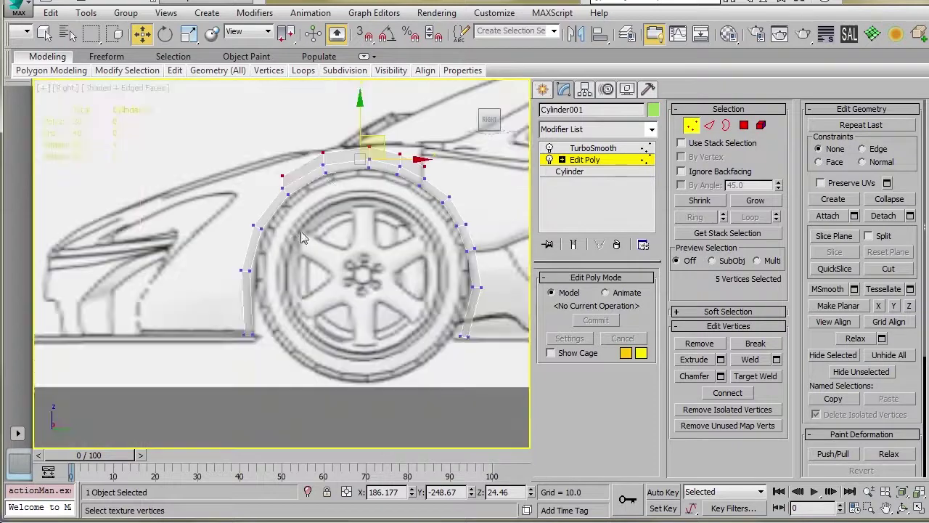
{"action": "key", "text": "2"}
{"action": "scroll", "coordinate": [266, 240], "scroll_direction": "up", "scroll_amount": 2}
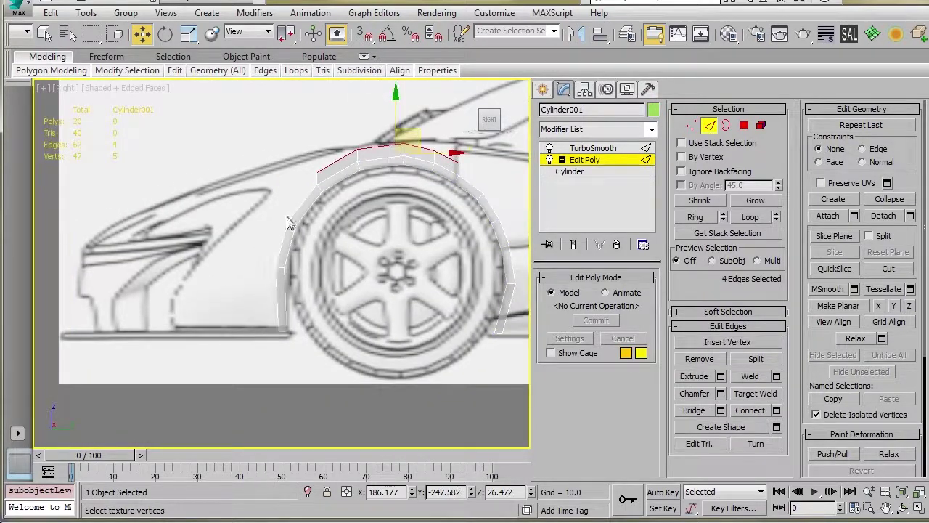
{"action": "left_click", "coordinate": [296, 216]}
{"action": "left_click", "coordinate": [281, 254], "text": "ctrl"}
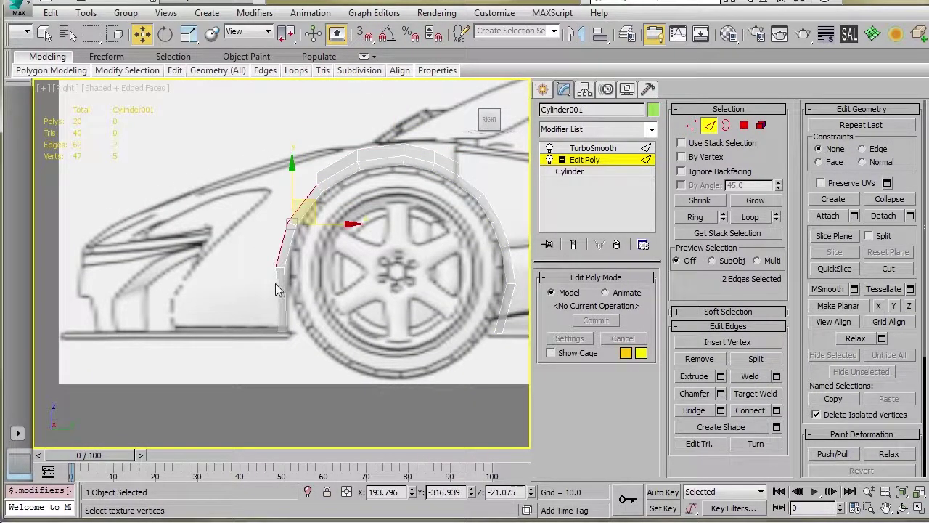
{"action": "left_click", "coordinate": [278, 289], "text": "ctrl"}
{"action": "left_click_drag", "start_coordinate": [326, 259], "coordinate": [231, 267], "text": "shift"}
{"action": "middle_click_drag", "start_coordinate": [238, 267], "coordinate": [273, 260]}
Select the four foremost vertices of the new front polygons and move them inward in the front view to about X 172.
{"action": "key", "text": "1"}
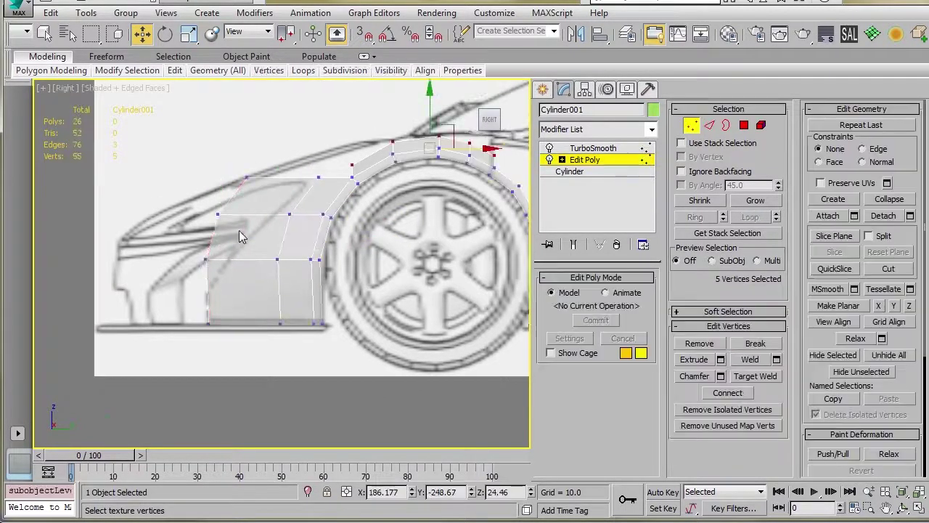
{"action": "left_click", "coordinate": [289, 216]}
{"action": "scroll", "coordinate": [263, 240], "scroll_direction": "up", "scroll_amount": 1}
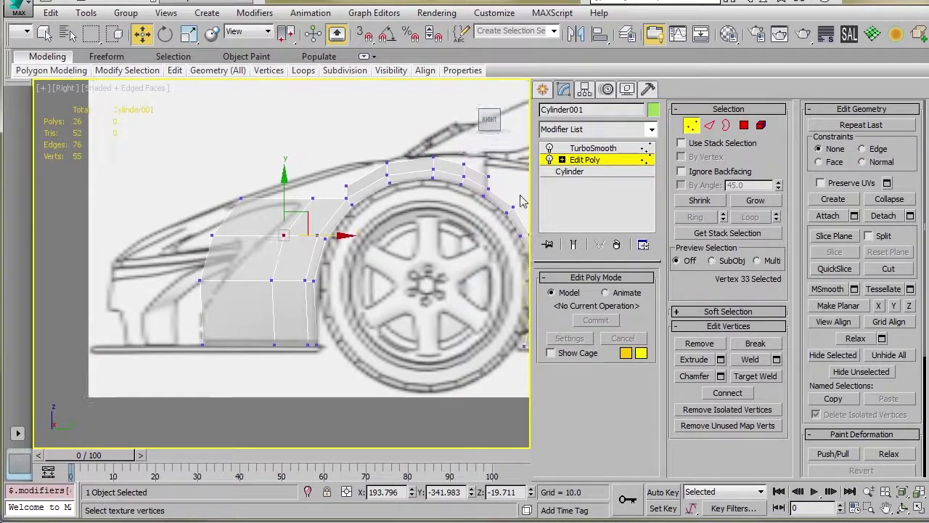
{"action": "middle_click_drag", "start_coordinate": [390, 218], "coordinate": [436, 278], "text": "alt"}
{"action": "middle_click_drag", "start_coordinate": [364, 236], "coordinate": [373, 233], "text": "alt"}
{"action": "middle_click_drag", "start_coordinate": [310, 231], "coordinate": [293, 226], "text": "alt"}
{"action": "left_click_drag", "start_coordinate": [225, 202], "coordinate": [255, 378]}
{"action": "left_click", "coordinate": [218, 355]}
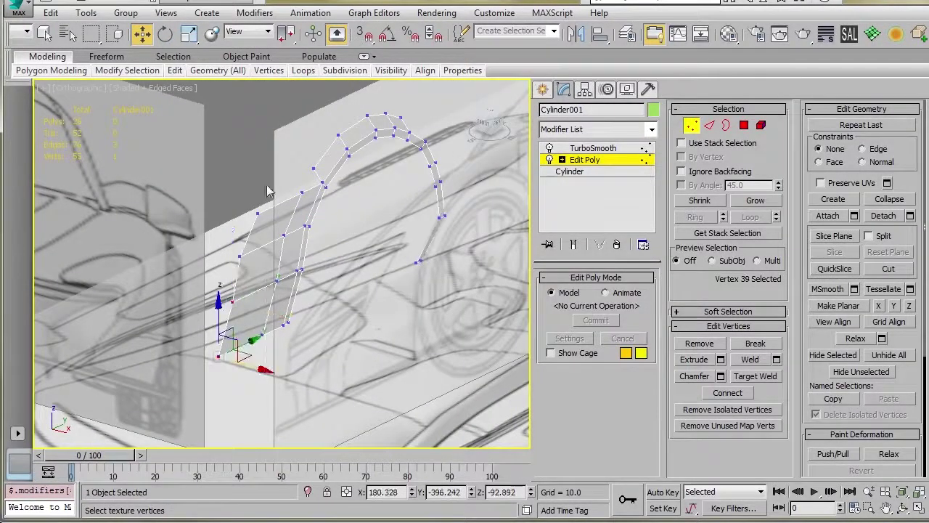
{"action": "left_click_drag", "start_coordinate": [159, 416], "coordinate": [156, 406], "text": "alt"}
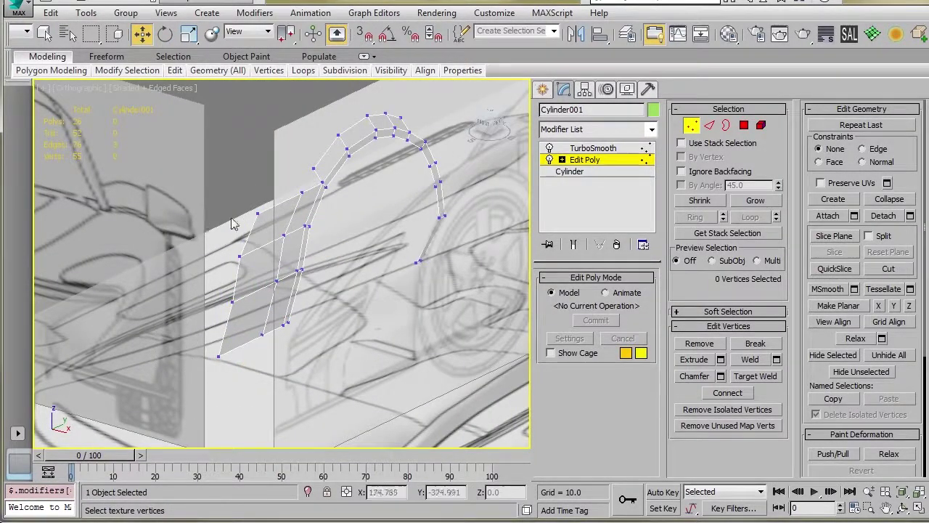
{"action": "left_click_drag", "start_coordinate": [265, 214], "coordinate": [268, 220]}
{"action": "left_click_drag", "start_coordinate": [210, 232], "coordinate": [232, 384], "text": "ctrl"}
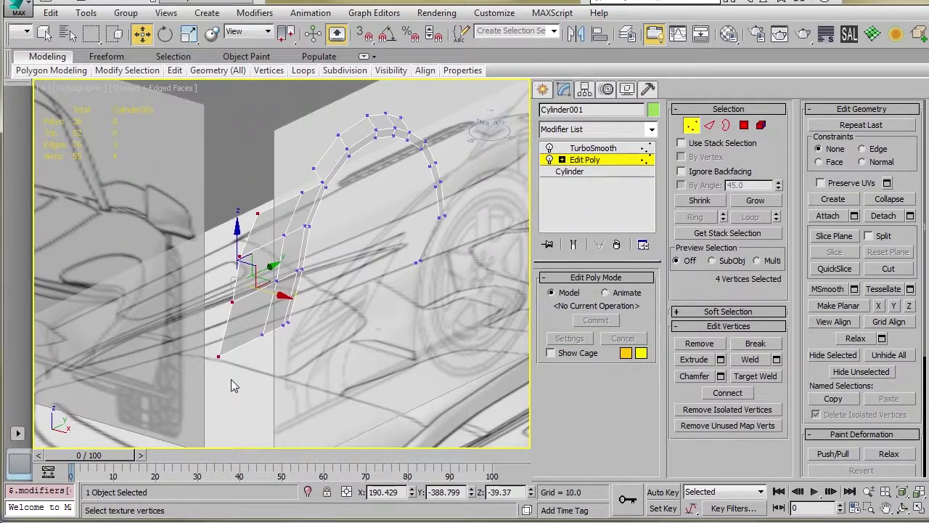
{"action": "key", "text": "f"}
{"action": "key", "text": "z"}
{"action": "left_click_drag", "start_coordinate": [309, 237], "coordinate": [259, 233]}
{"action": "middle_click_drag", "start_coordinate": [259, 233], "coordinate": [167, 334], "text": "alt"}
{"action": "middle_click_drag", "start_coordinate": [390, 261], "coordinate": [280, 258]}
{"action": "key", "text": "r"}
{"action": "scroll", "coordinate": [282, 249], "scroll_direction": "up", "scroll_amount": 5}
{"action": "scroll", "coordinate": [272, 250], "scroll_direction": "down", "scroll_amount": 5}
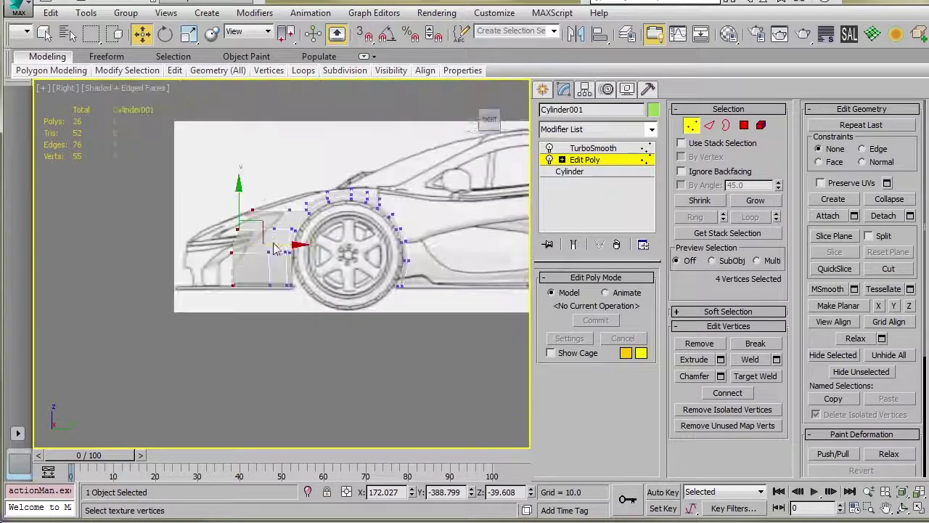
Isolate the wheel arch and fender mesh from the blueprints and clear the vertex selection.
{"action": "scroll", "coordinate": [239, 269], "scroll_direction": "up", "scroll_amount": 2}
{"action": "middle_click_drag", "start_coordinate": [373, 294], "coordinate": [371, 352], "text": "alt"}
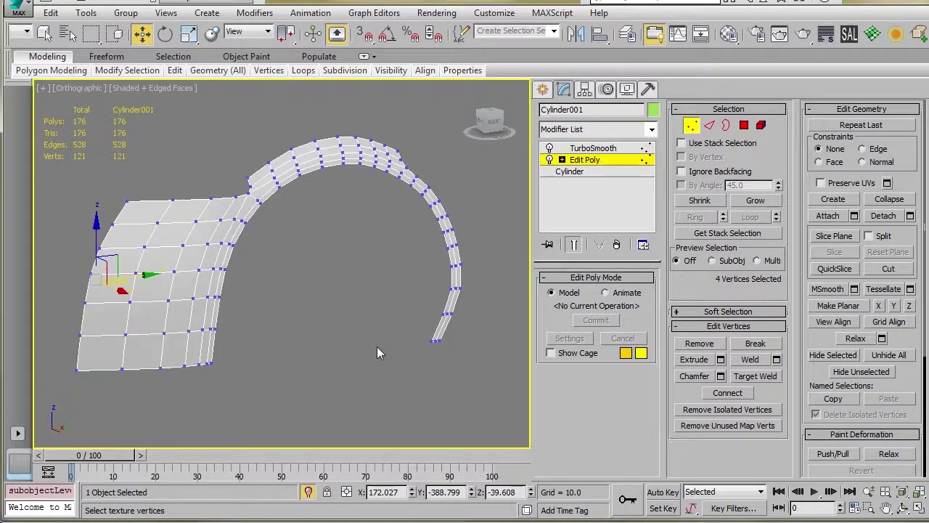
{"action": "middle_click_drag", "start_coordinate": [334, 321], "coordinate": [355, 310], "text": "alt"}
{"action": "left_click", "coordinate": [354, 310]}
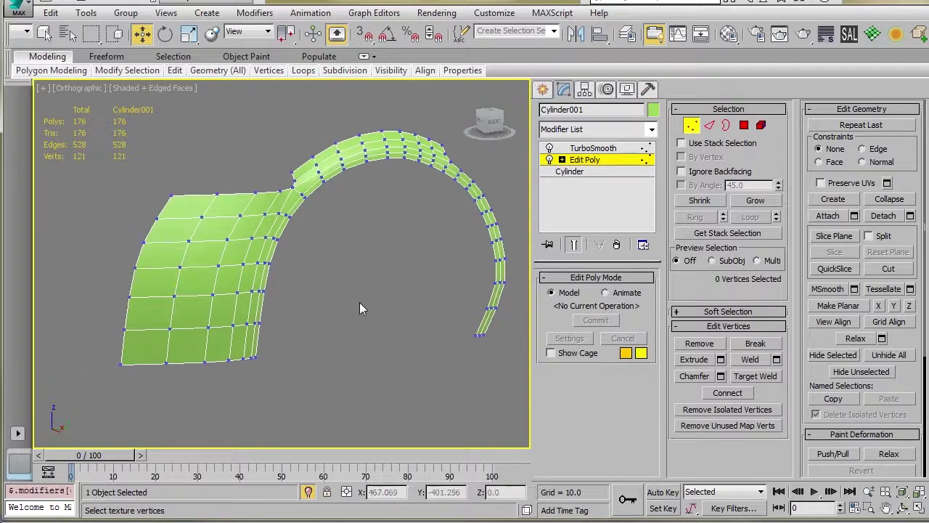
Target-weld the front panel's upper inner corner vertex to the nearby outer vertex of the wheel arch, closing the gap.
{"action": "key", "text": "ctrl+q"}
{"action": "mouse_move", "coordinate": [290, 288]}
{"action": "middle_mouse_down", "text": "alt"}
{"action": "mouse_move", "coordinate": [245, 278]}
{"action": "mouse_move", "coordinate": [323, 295]}
{"action": "mouse_move", "coordinate": [393, 281]}
{"action": "mouse_move", "coordinate": [388, 288]}
{"action": "mouse_move", "coordinate": [259, 270]}
{"action": "mouse_move", "coordinate": [301, 284]}
{"action": "middle_mouse_up", "text": "alt"}
{"action": "key", "text": "ctrl+q"}
{"action": "key", "text": "ctrl+q"}
{"action": "left_click", "coordinate": [295, 288]}
{"action": "key", "text": "ctrl+shift+w"}
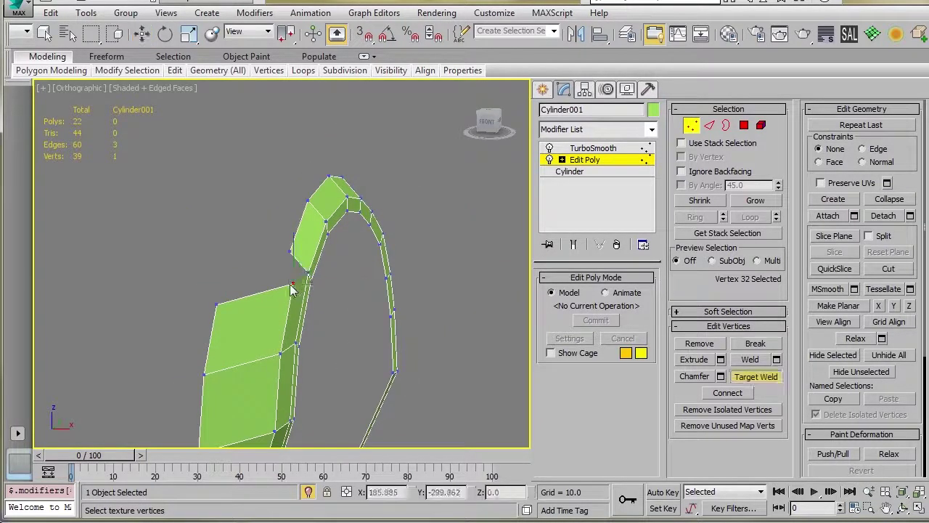
{"action": "left_click", "coordinate": [292, 253]}
Examine the welded fender and arch from several angles with the smoothed result switched on and off.
{"action": "middle_click_drag", "start_coordinate": [295, 265], "coordinate": [283, 319], "text": "alt"}
{"action": "key", "text": "ctrl+e"}
{"action": "scroll", "coordinate": [265, 324], "scroll_direction": "down", "scroll_amount": 3}
{"action": "key", "text": "ctrl+e"}
{"action": "scroll", "coordinate": [284, 321], "scroll_direction": "down", "scroll_amount": 3}
{"action": "middle_click_drag", "start_coordinate": [296, 350], "coordinate": [282, 292]}
{"action": "scroll", "coordinate": [281, 295], "scroll_direction": "up", "scroll_amount": 3}
{"action": "key", "text": "ctrl+e"}
{"action": "key", "text": "r"}
{"action": "key", "text": "z"}
{"action": "scroll", "coordinate": [284, 305], "scroll_direction": "down", "scroll_amount": 3}
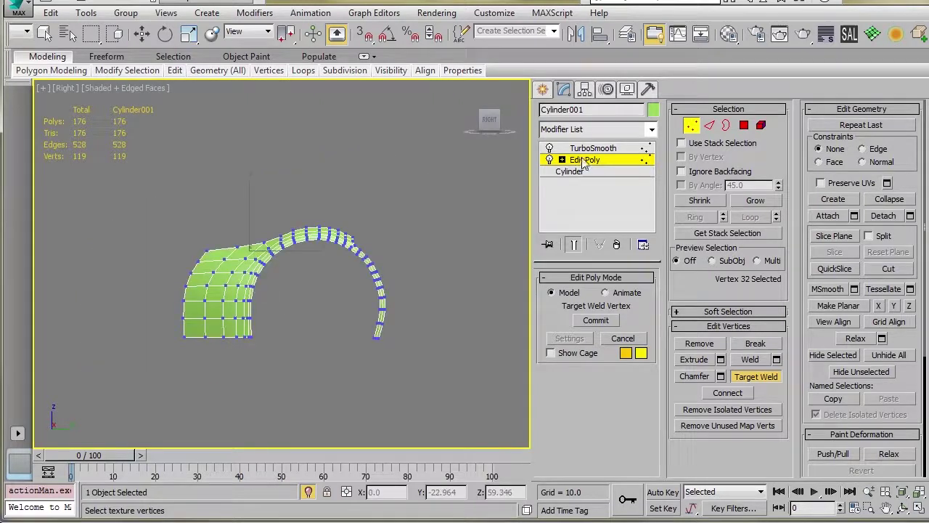
Leave vertex editing and end isolation so the mesh can be compared with the side blueprint.
{"action": "left_click", "coordinate": [581, 160]}
{"action": "left_click", "coordinate": [308, 492]}
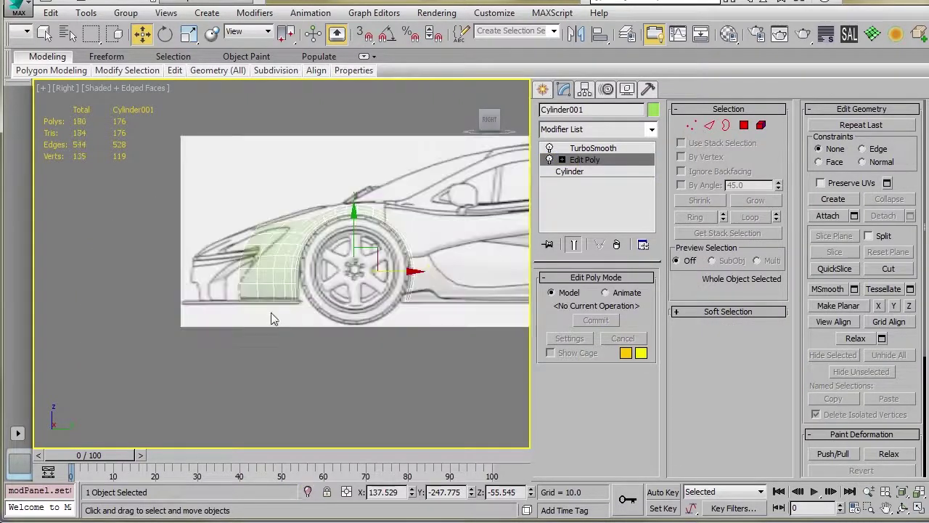
{"action": "scroll", "coordinate": [281, 256], "scroll_direction": "up", "scroll_amount": 3}
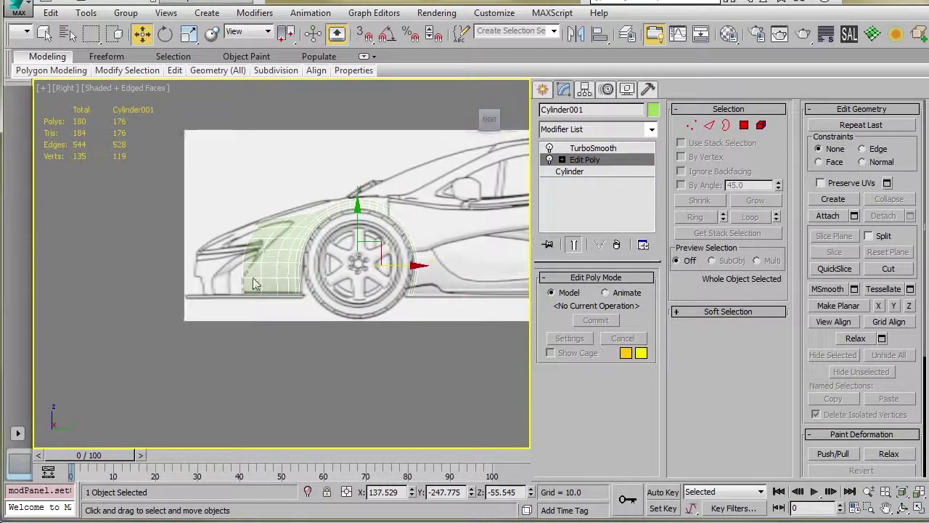
With movement constrained to edges, slide the front-edge vertices in the side view to follow the headlight and bumper panel line.
{"action": "key", "text": "1"}
{"action": "left_click", "coordinate": [253, 206]}
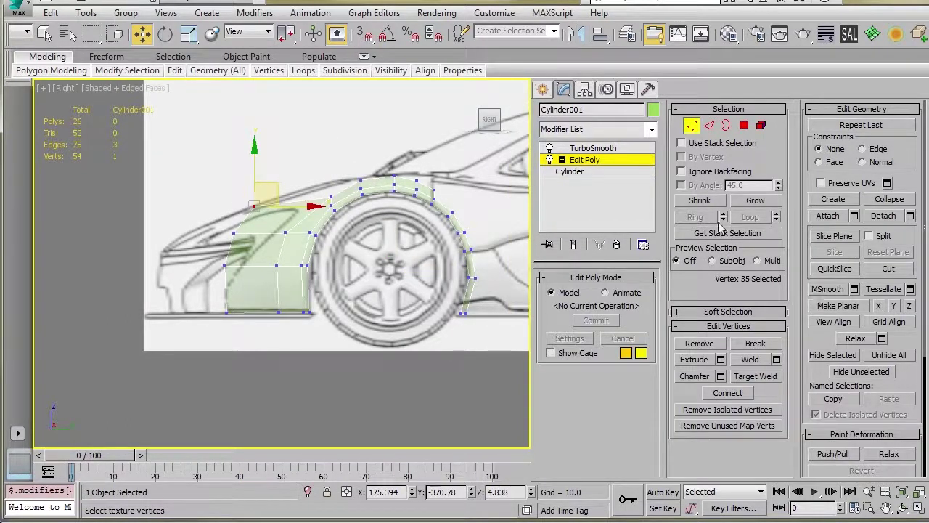
{"action": "left_click_drag", "start_coordinate": [314, 206], "coordinate": [196, 224]}
{"action": "left_click", "coordinate": [233, 233]}
{"action": "left_click_drag", "start_coordinate": [289, 233], "coordinate": [305, 238]}
{"action": "left_click_drag", "start_coordinate": [185, 256], "coordinate": [283, 269]}
{"action": "left_click_drag", "start_coordinate": [186, 290], "coordinate": [243, 332]}
Remove the edge constraint and move the front-edge vertex below the headlight forward to about Y -387.8.
{"action": "scroll", "coordinate": [210, 262], "scroll_direction": "up", "scroll_amount": 3}
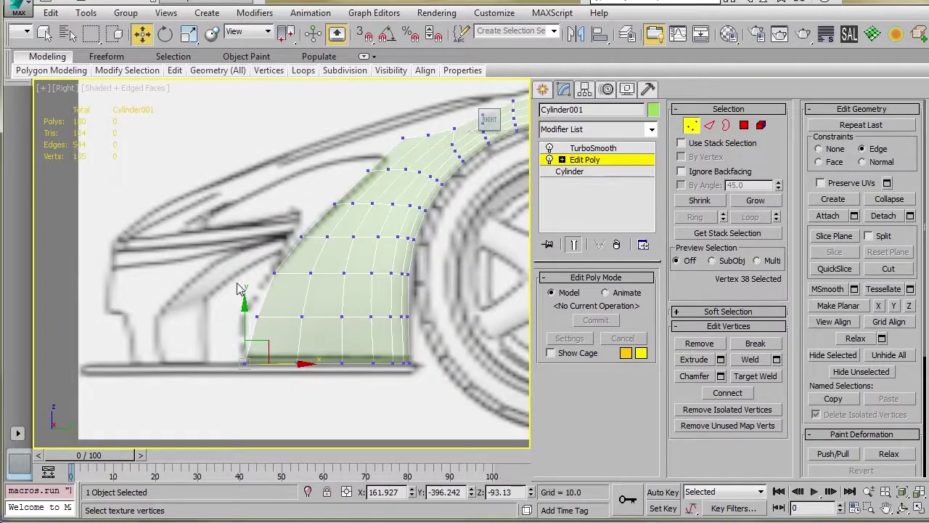
{"action": "left_click_drag", "start_coordinate": [304, 271], "coordinate": [298, 275]}
{"action": "key", "text": "ctrl+z"}
{"action": "left_click", "coordinate": [819, 149]}
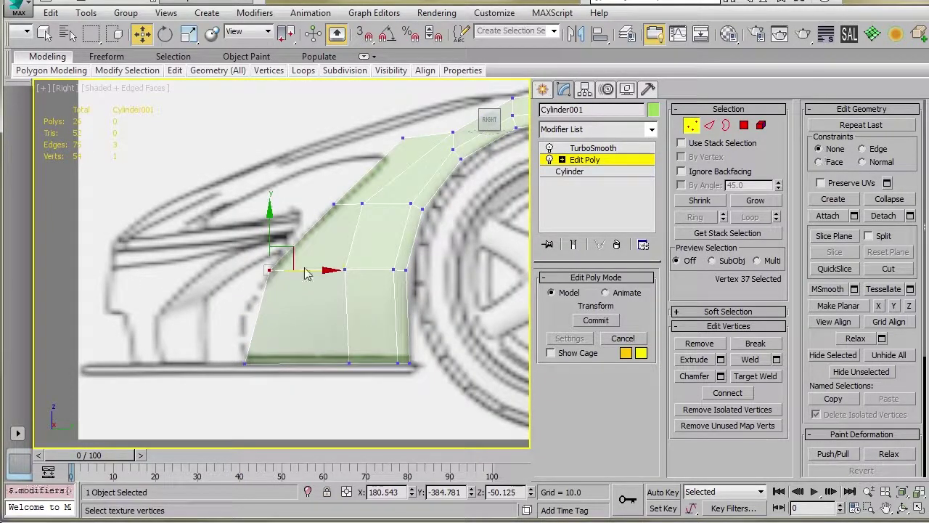
{"action": "left_click_drag", "start_coordinate": [316, 269], "coordinate": [310, 268]}
Compare the smoothed front edge with the blueprint and insert a horizontal Swift Loop across the lowest row of fender polygons.
{"action": "key", "text": "space"}
{"action": "key", "text": "space"}
{"action": "middle_click_drag", "start_coordinate": [301, 276], "coordinate": [232, 306]}
{"action": "key", "text": "space"}
{"action": "key", "text": "space"}
{"action": "key", "text": "space"}
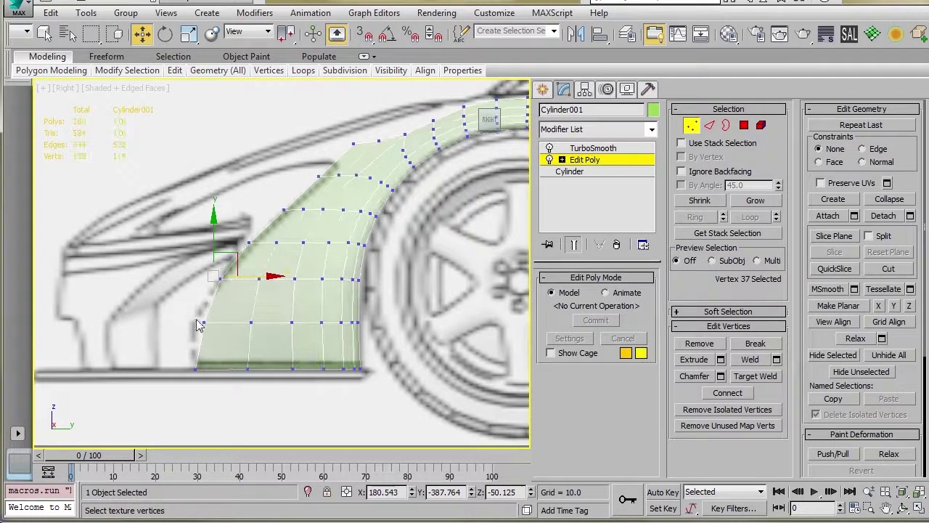
{"action": "key", "text": "space"}
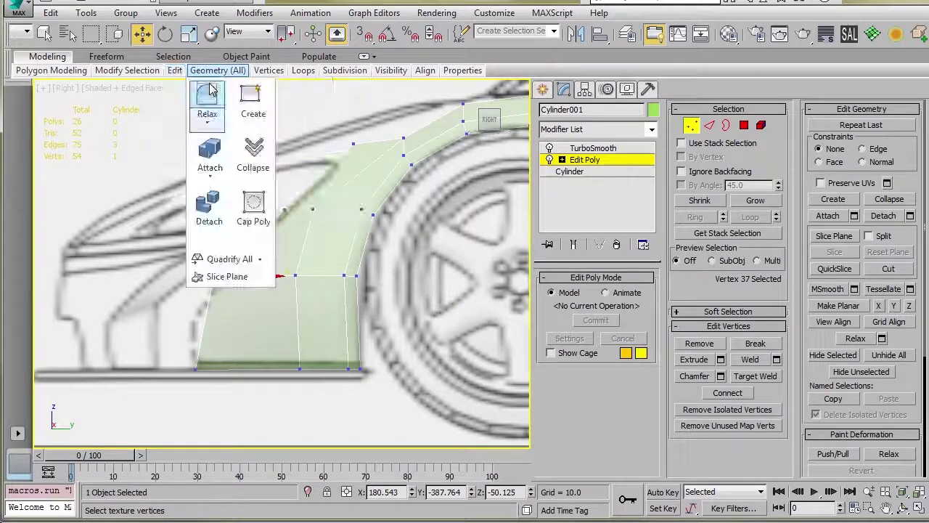
{"action": "mouse_move", "coordinate": [175, 70]}
{"action": "left_click", "coordinate": [294, 110]}
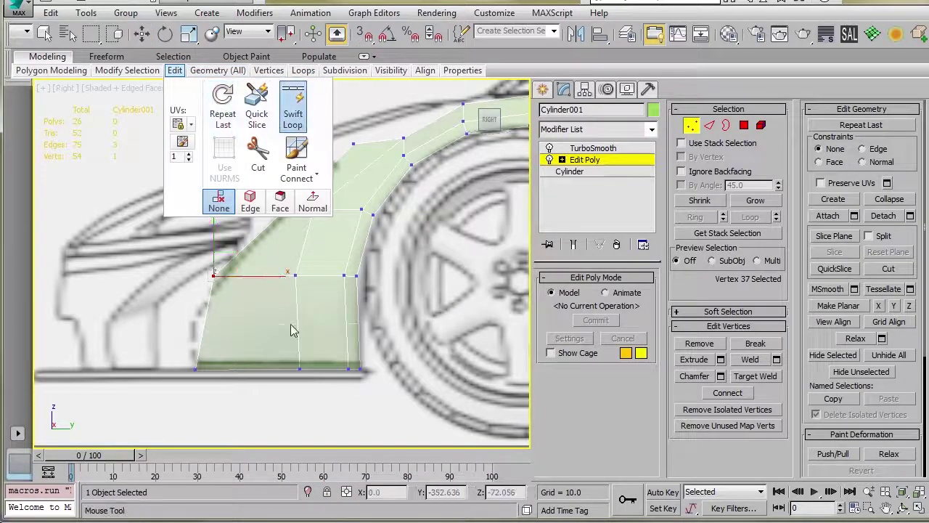
{"action": "left_click", "coordinate": [264, 327]}
Move the new loop's foremost vertex forward onto the blueprint's panel line, at about Y -395.8.
{"action": "key", "text": "1"}
{"action": "key", "text": "w"}
{"action": "left_click", "coordinate": [201, 323]}
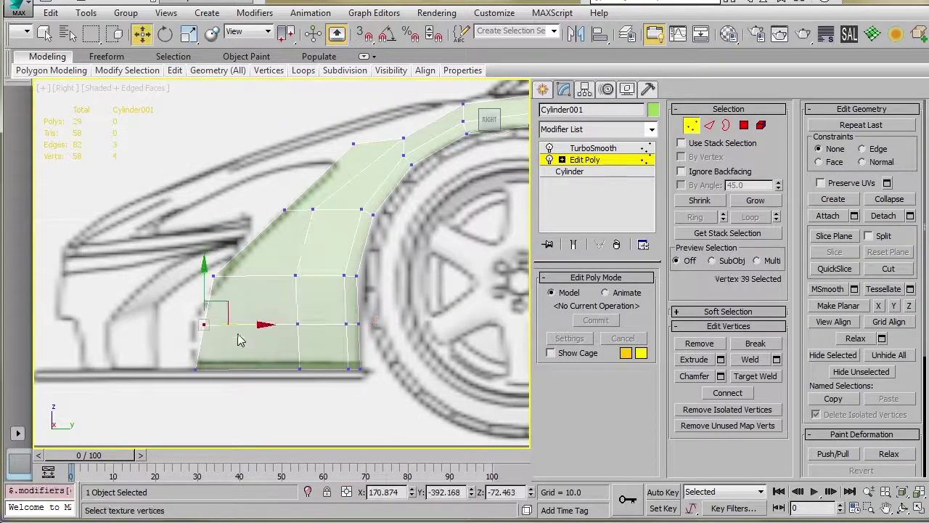
{"action": "mouse_move", "coordinate": [231, 331]}
{"action": "middle_mouse_down", "text": "alt"}
{"action": "mouse_move", "coordinate": [374, 384]}
{"action": "mouse_move", "coordinate": [373, 374]}
{"action": "middle_mouse_up", "text": "alt"}
{"action": "key", "text": "r"}
{"action": "scroll", "coordinate": [230, 382], "scroll_direction": "down", "scroll_amount": 2}
{"action": "scroll", "coordinate": [227, 227], "scroll_direction": "up", "scroll_amount": 4}
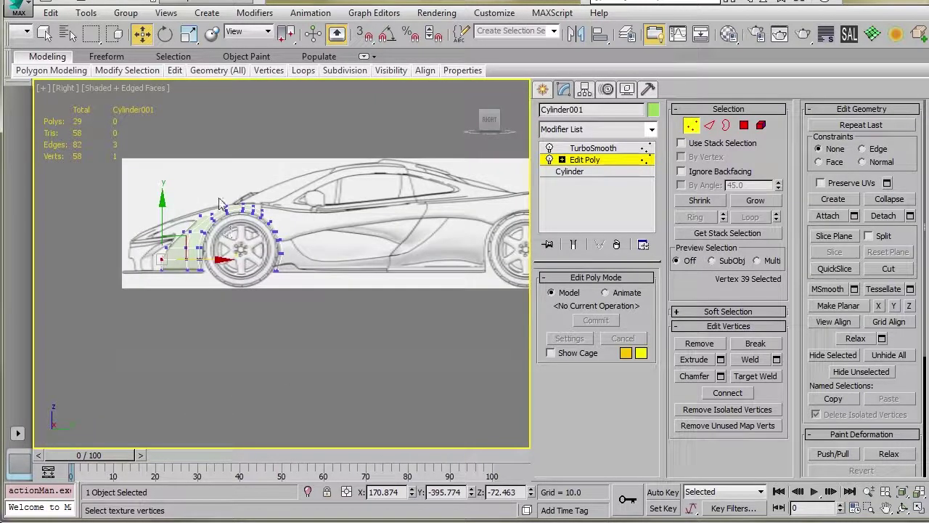